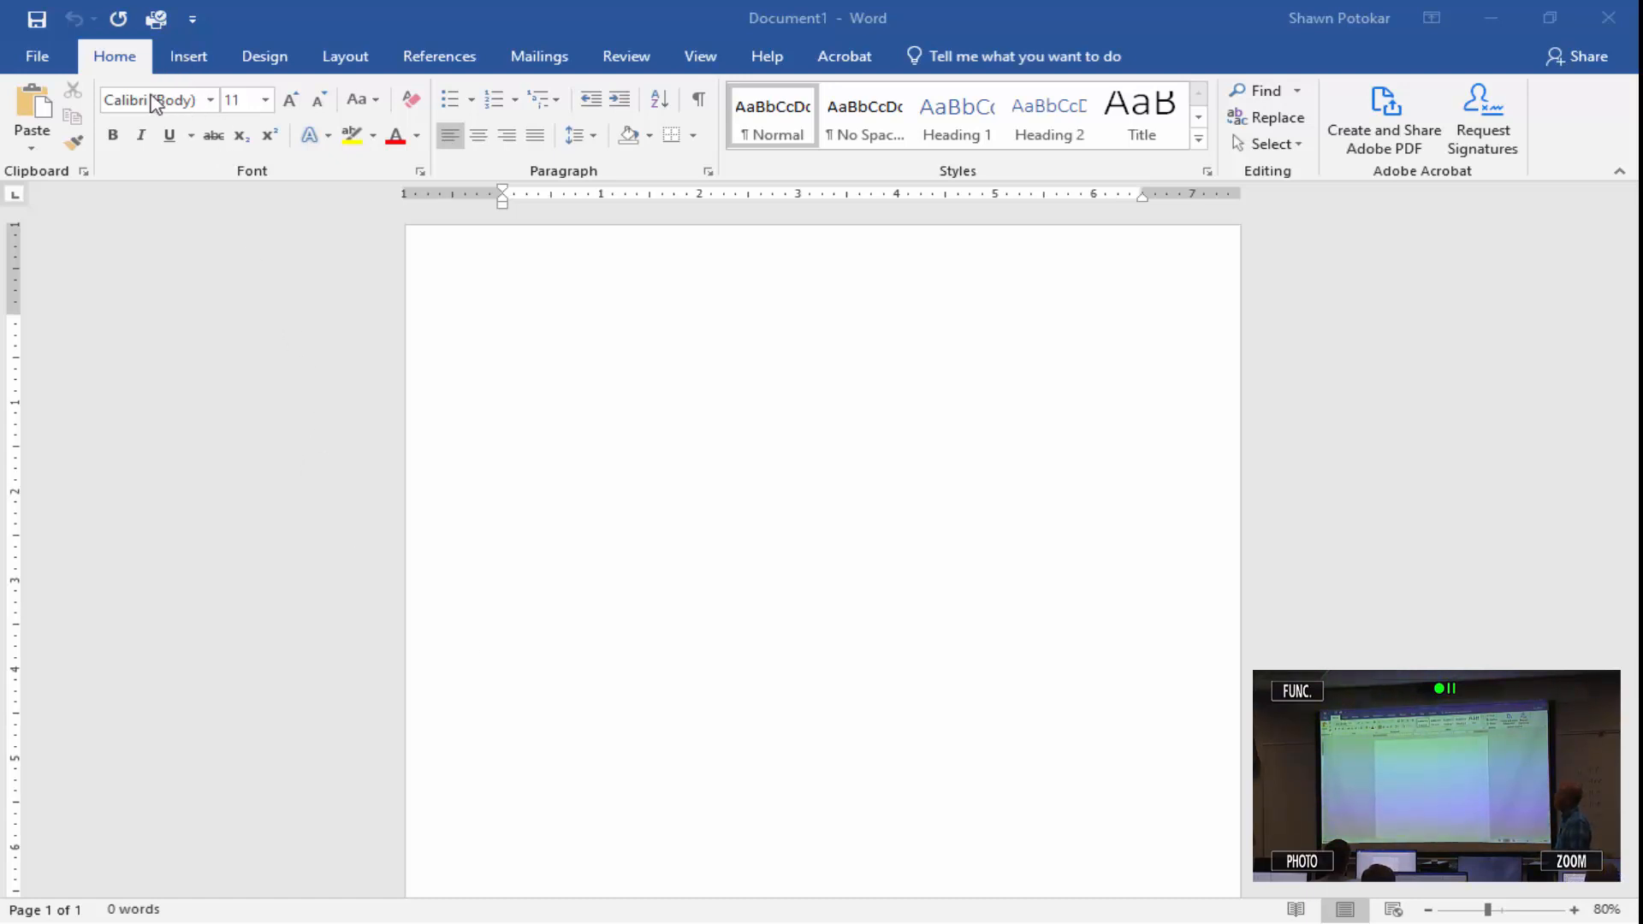
Insert a table with two columns and five rows in the blank document.
click(192, 53)
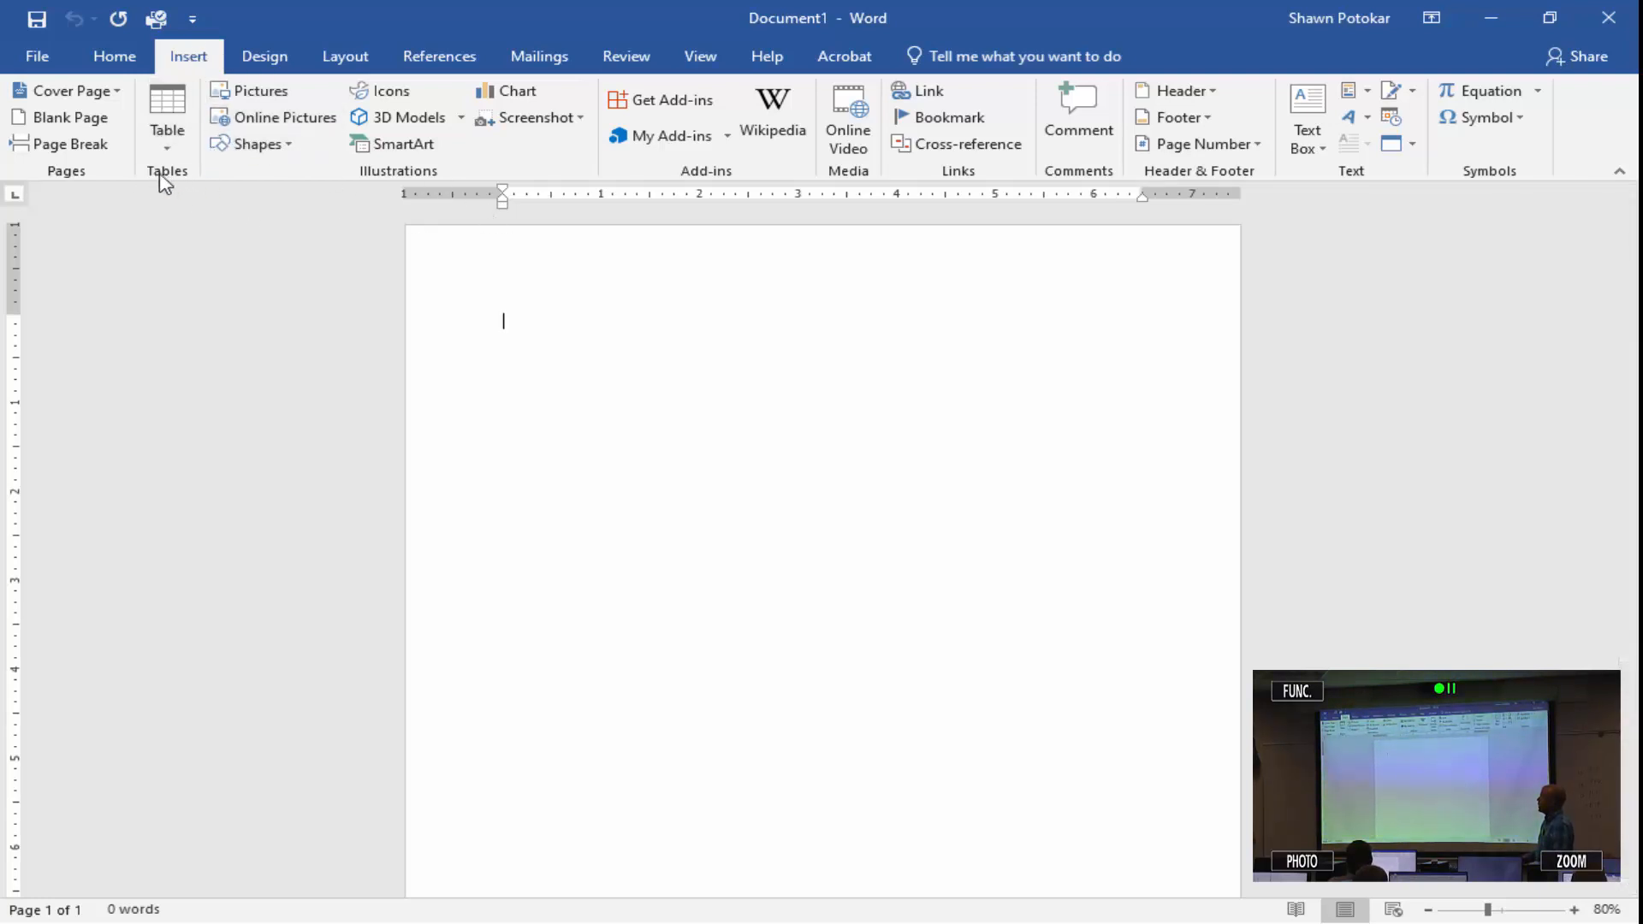
click(175, 149)
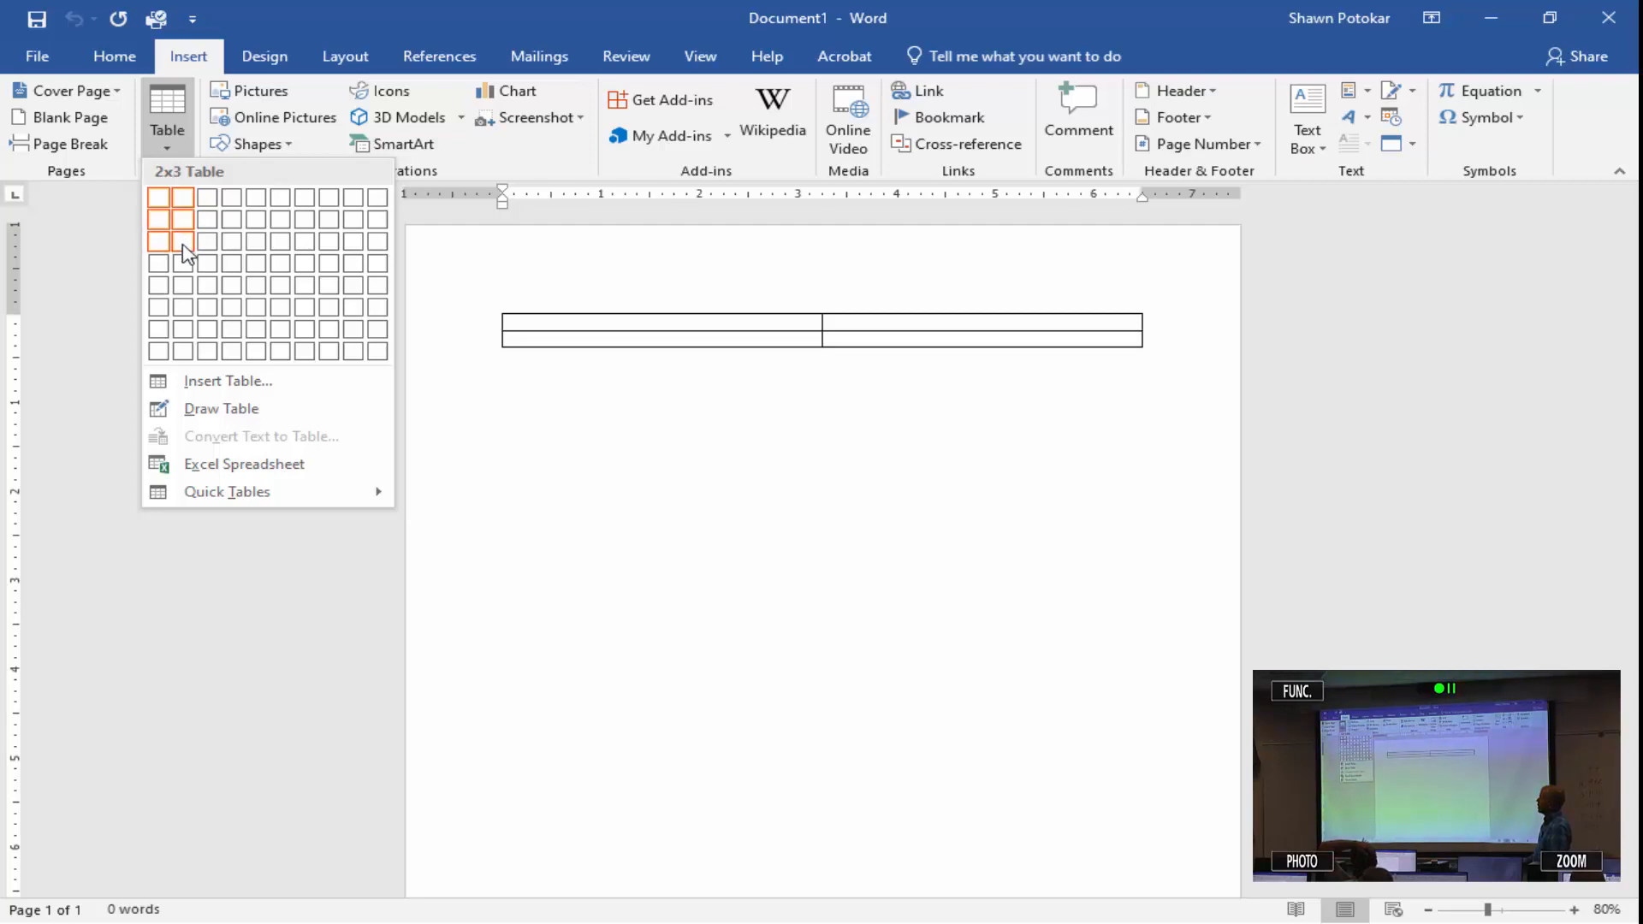
click(190, 289)
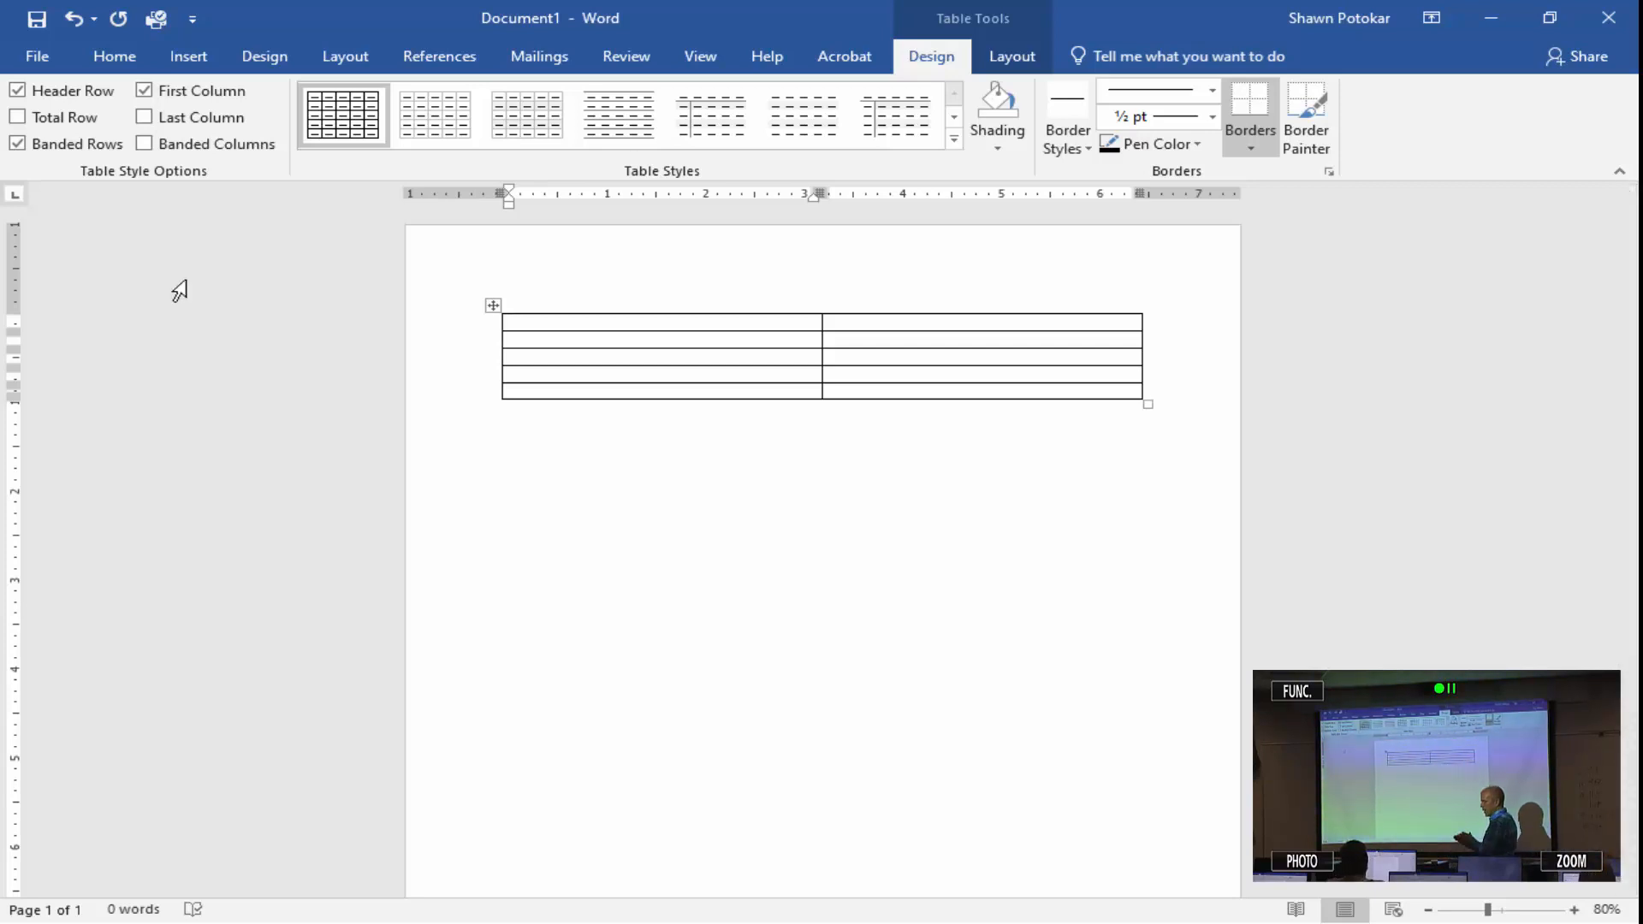
Enter "Class Period" and "Class" as the column headings in the table's first row.
text(Clas)
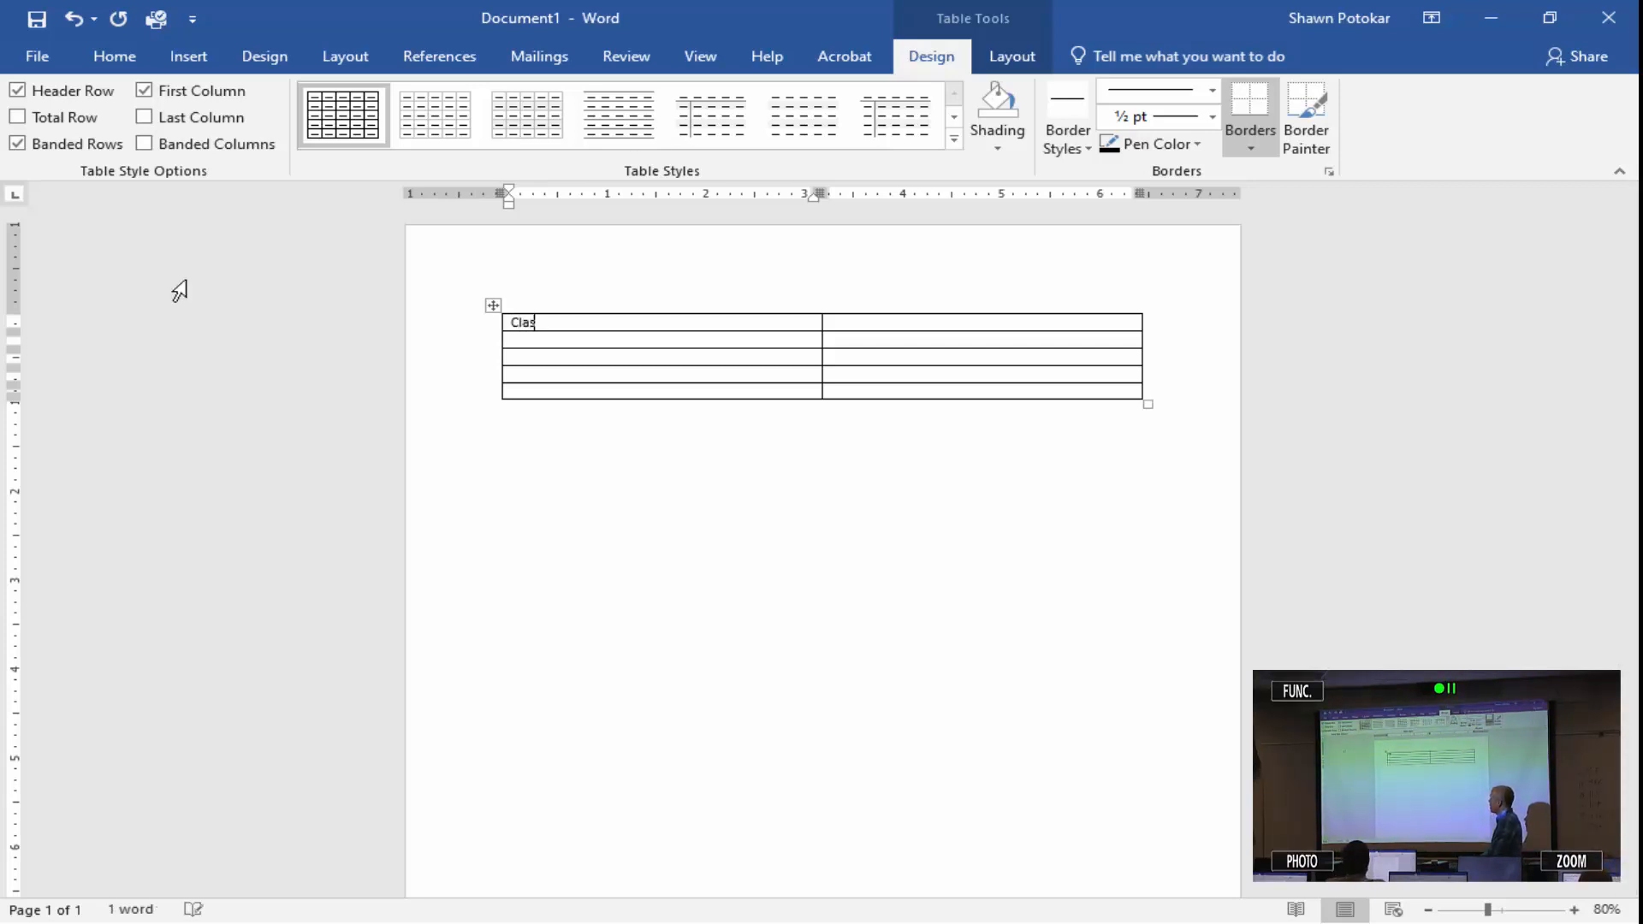
text(s Period)
key(Tab)
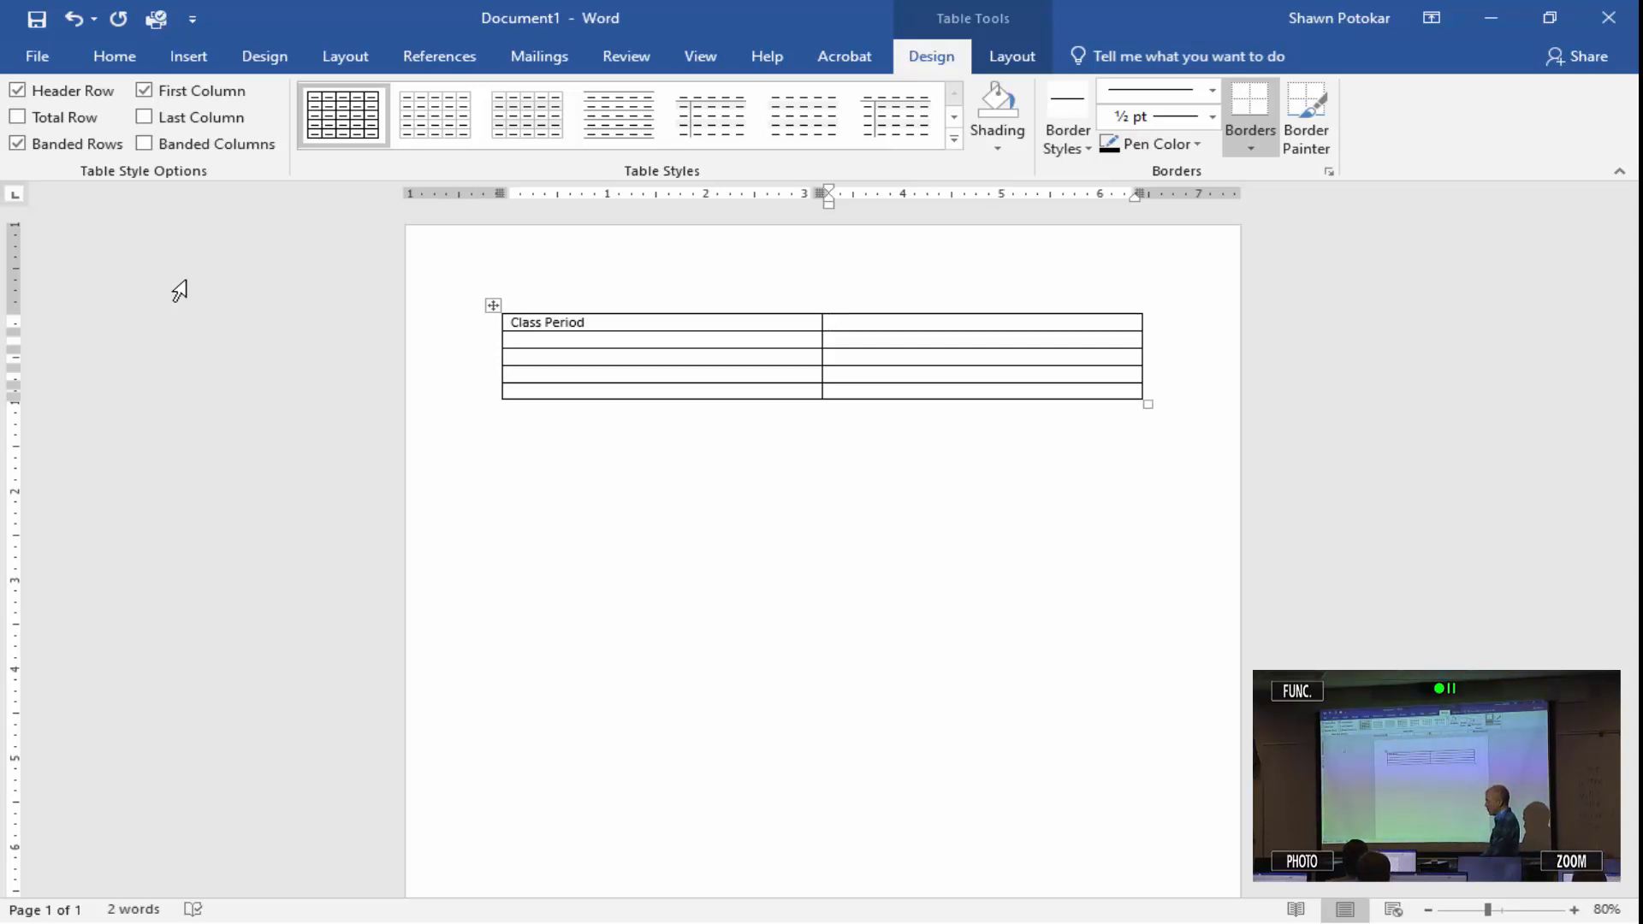
text(Class)
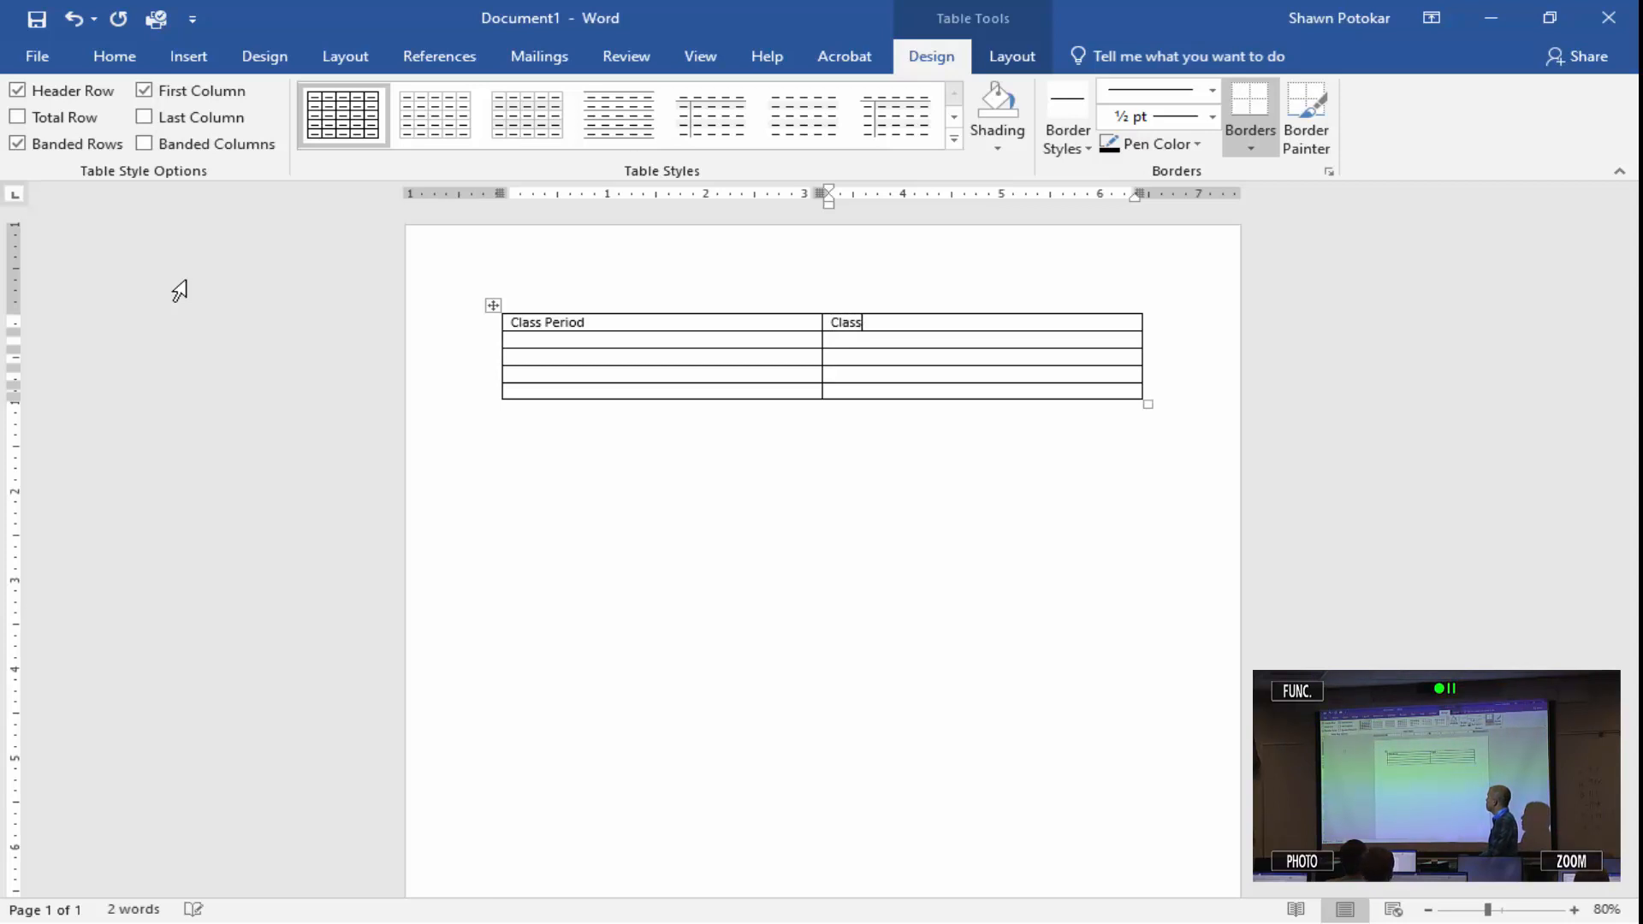
key(Tab)
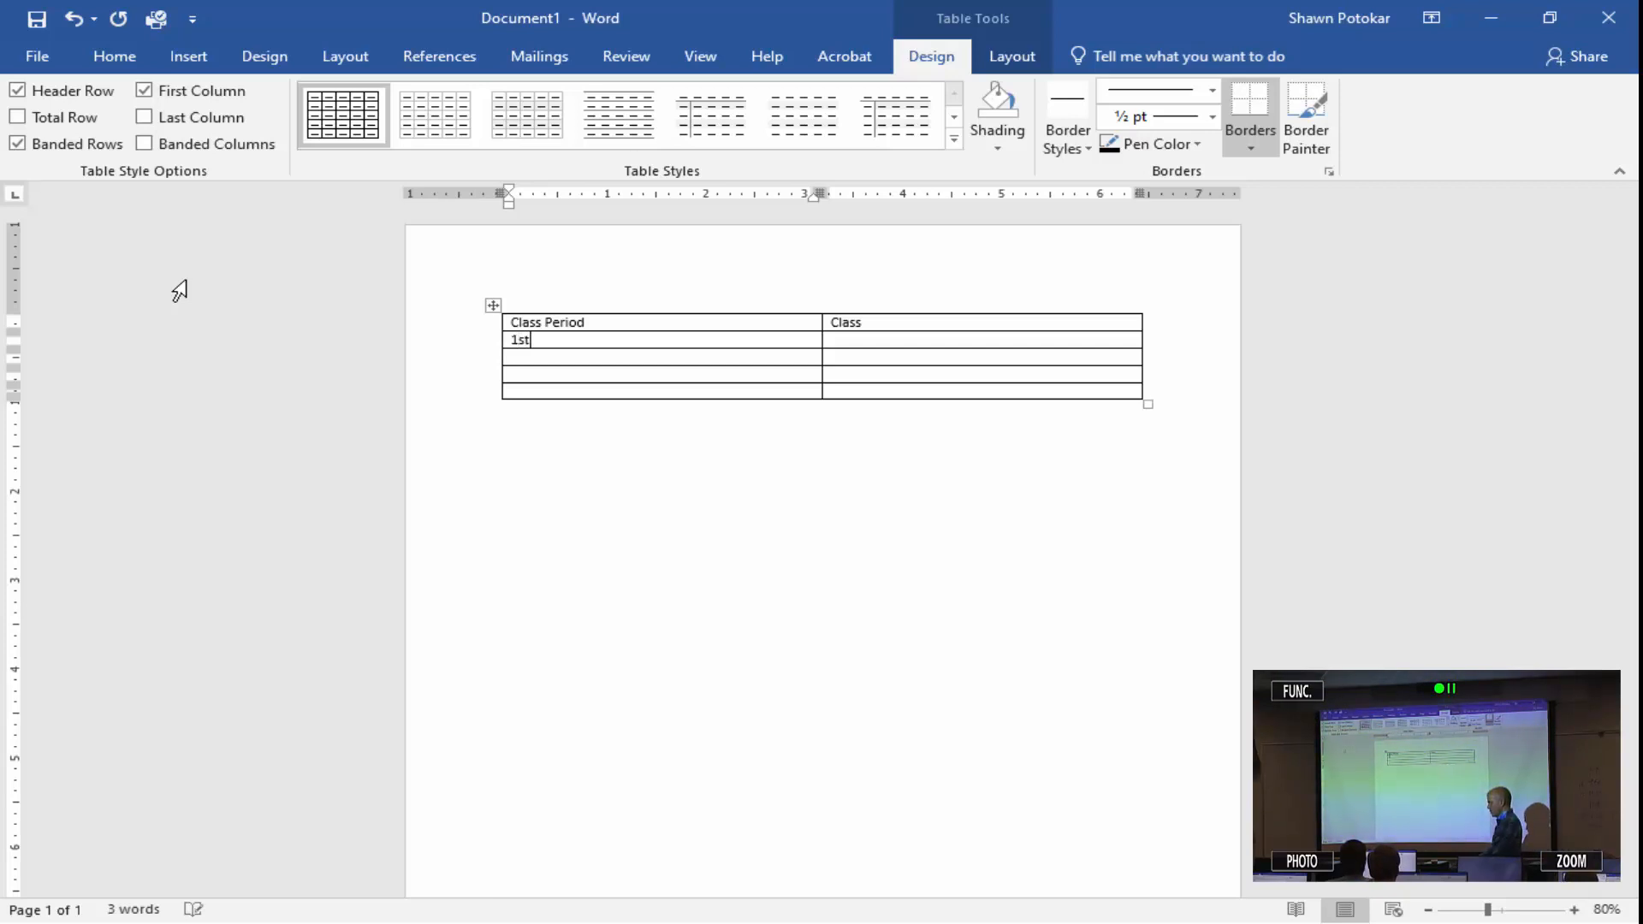
Fill the two rows below the headings with 1st, Digital Media and 2nd, Video Productions.
key(Tab)
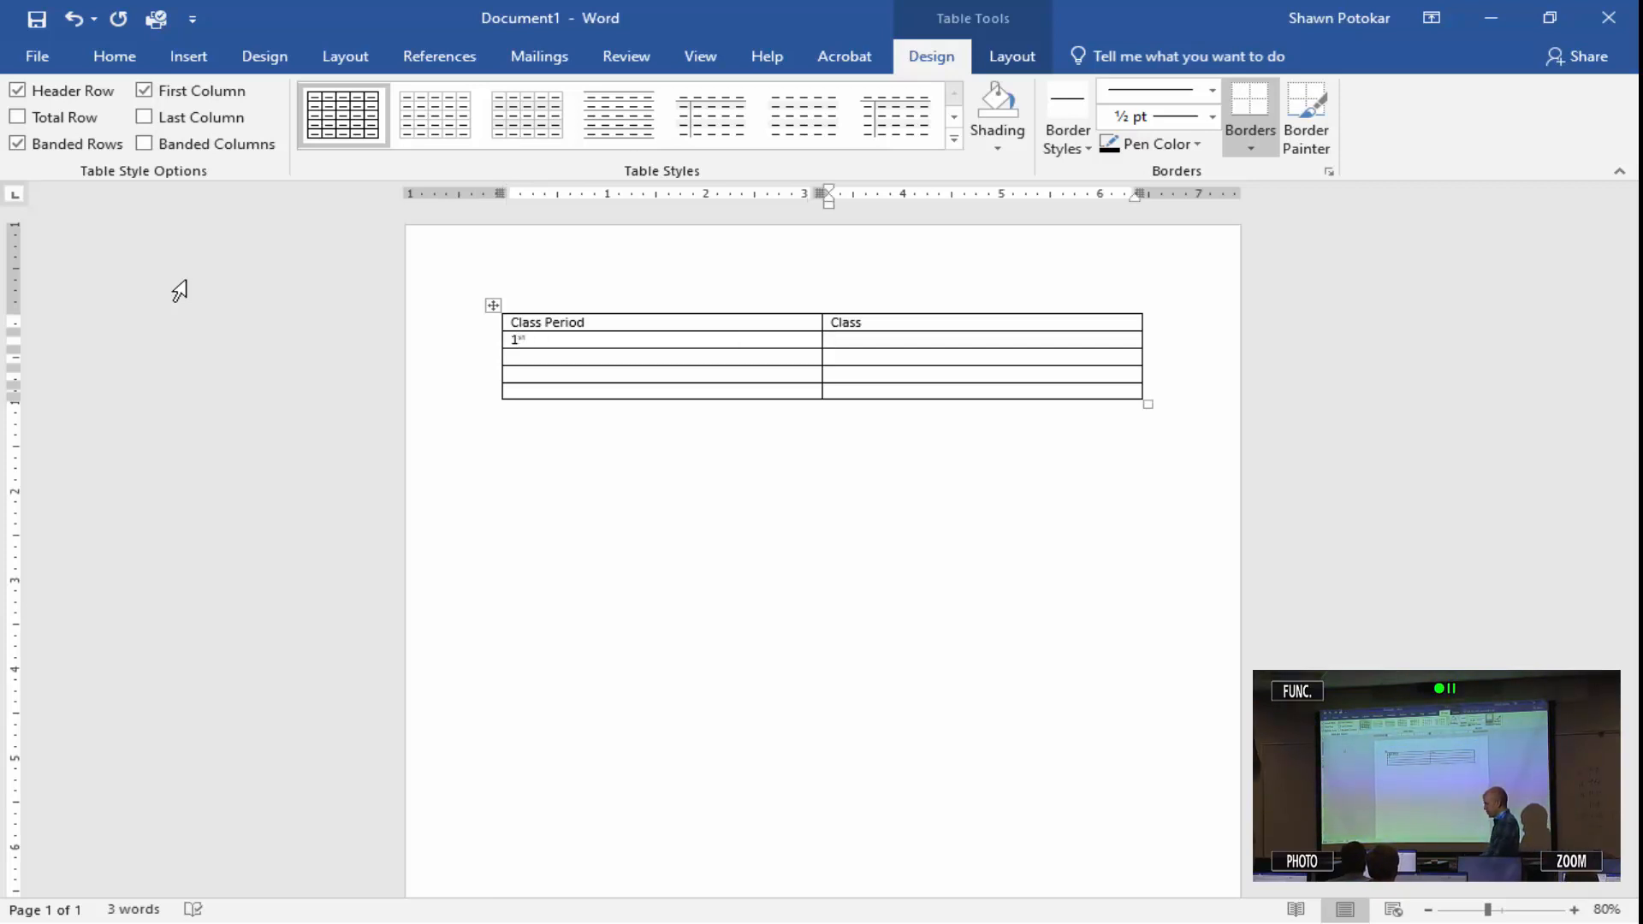
text(Digital Media)
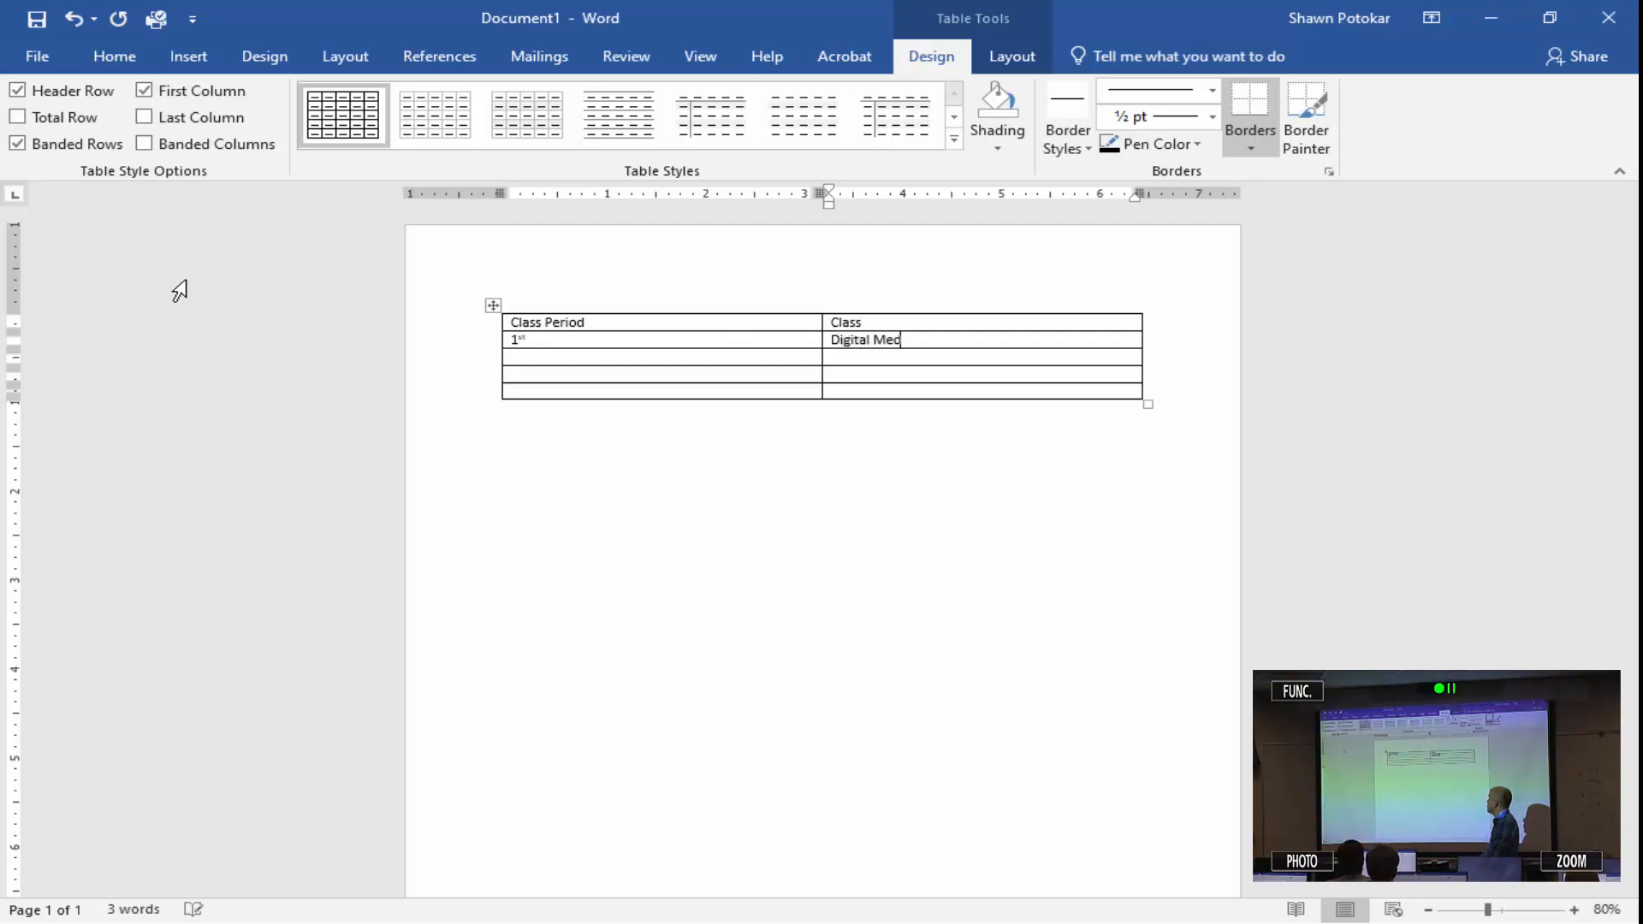
key(Tab)
text(2n)
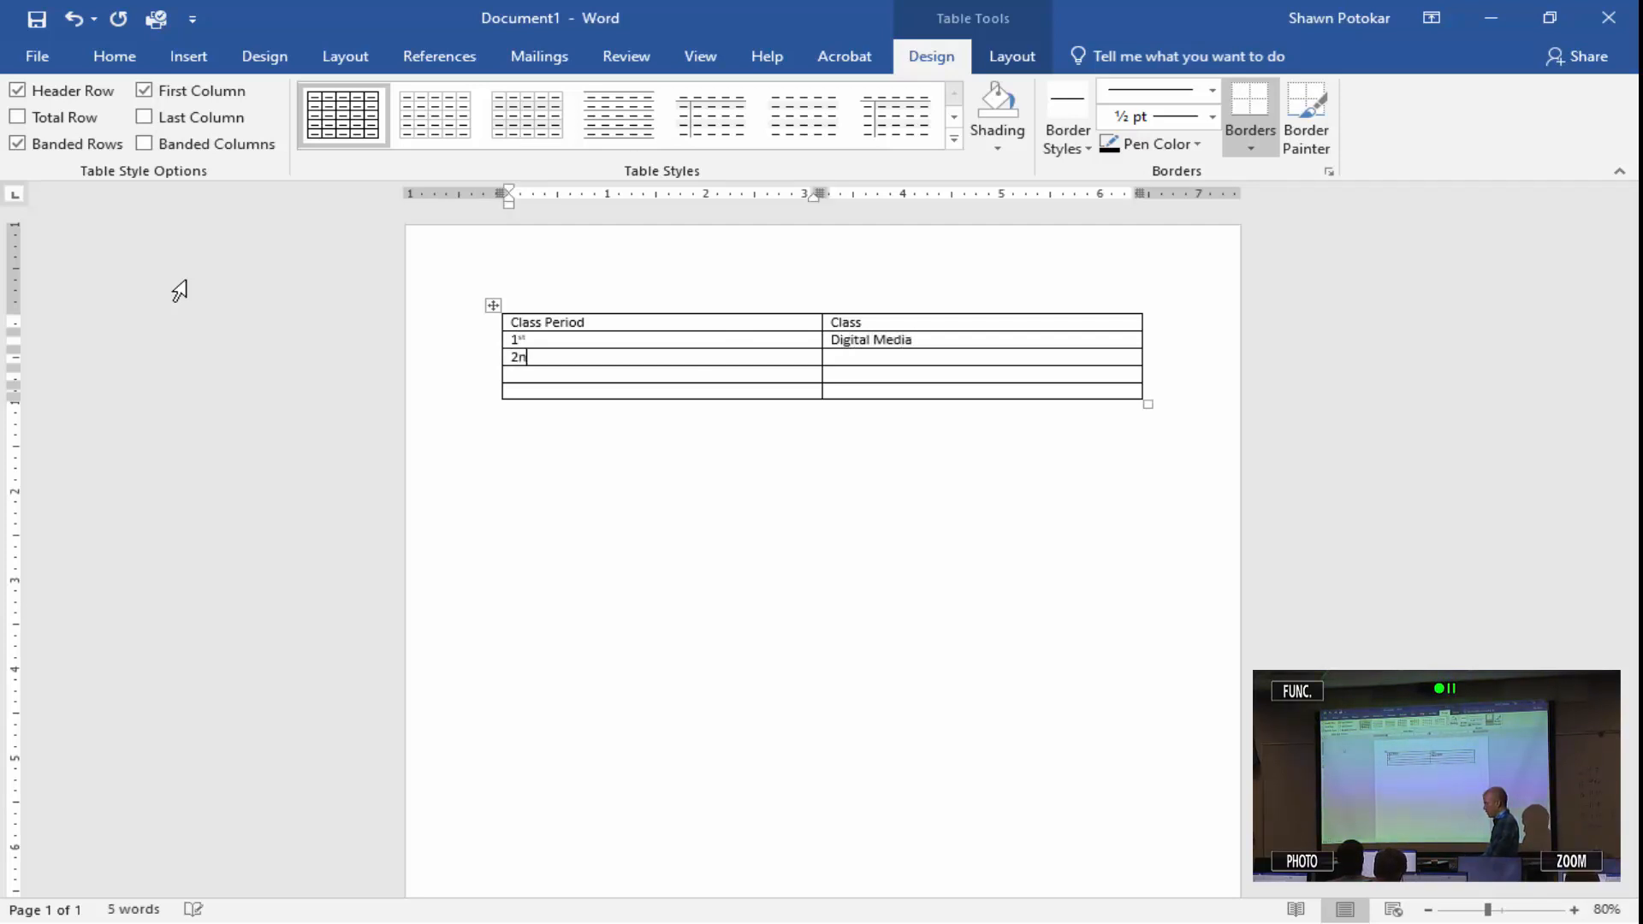
text(d)
key(Tab)
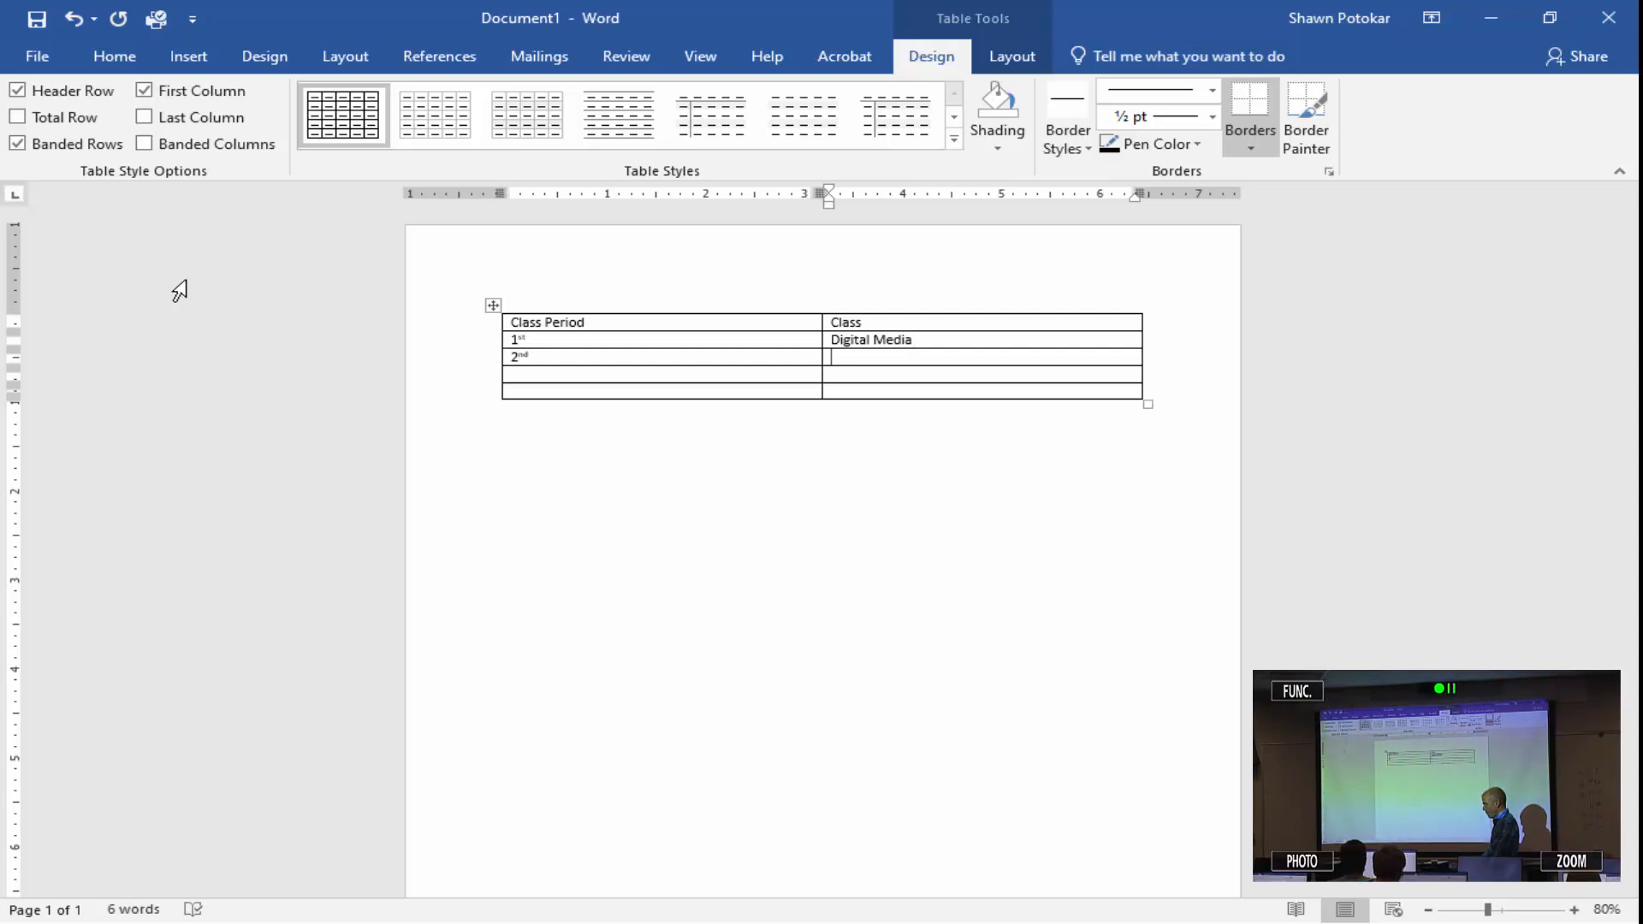
text(B)
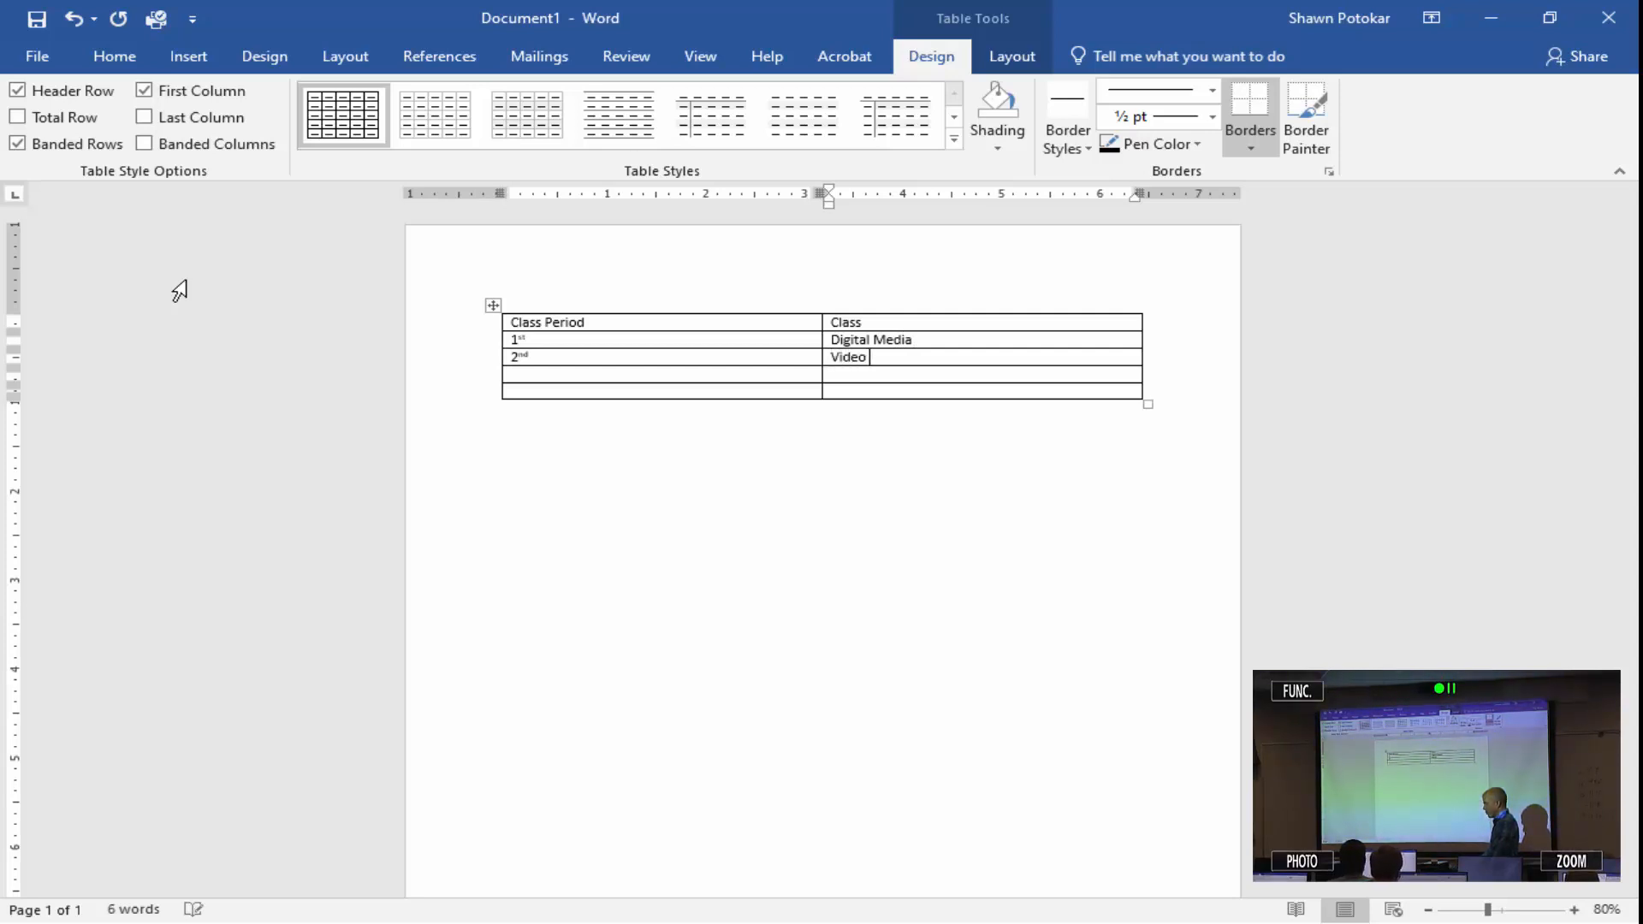
text(ideo Produc)
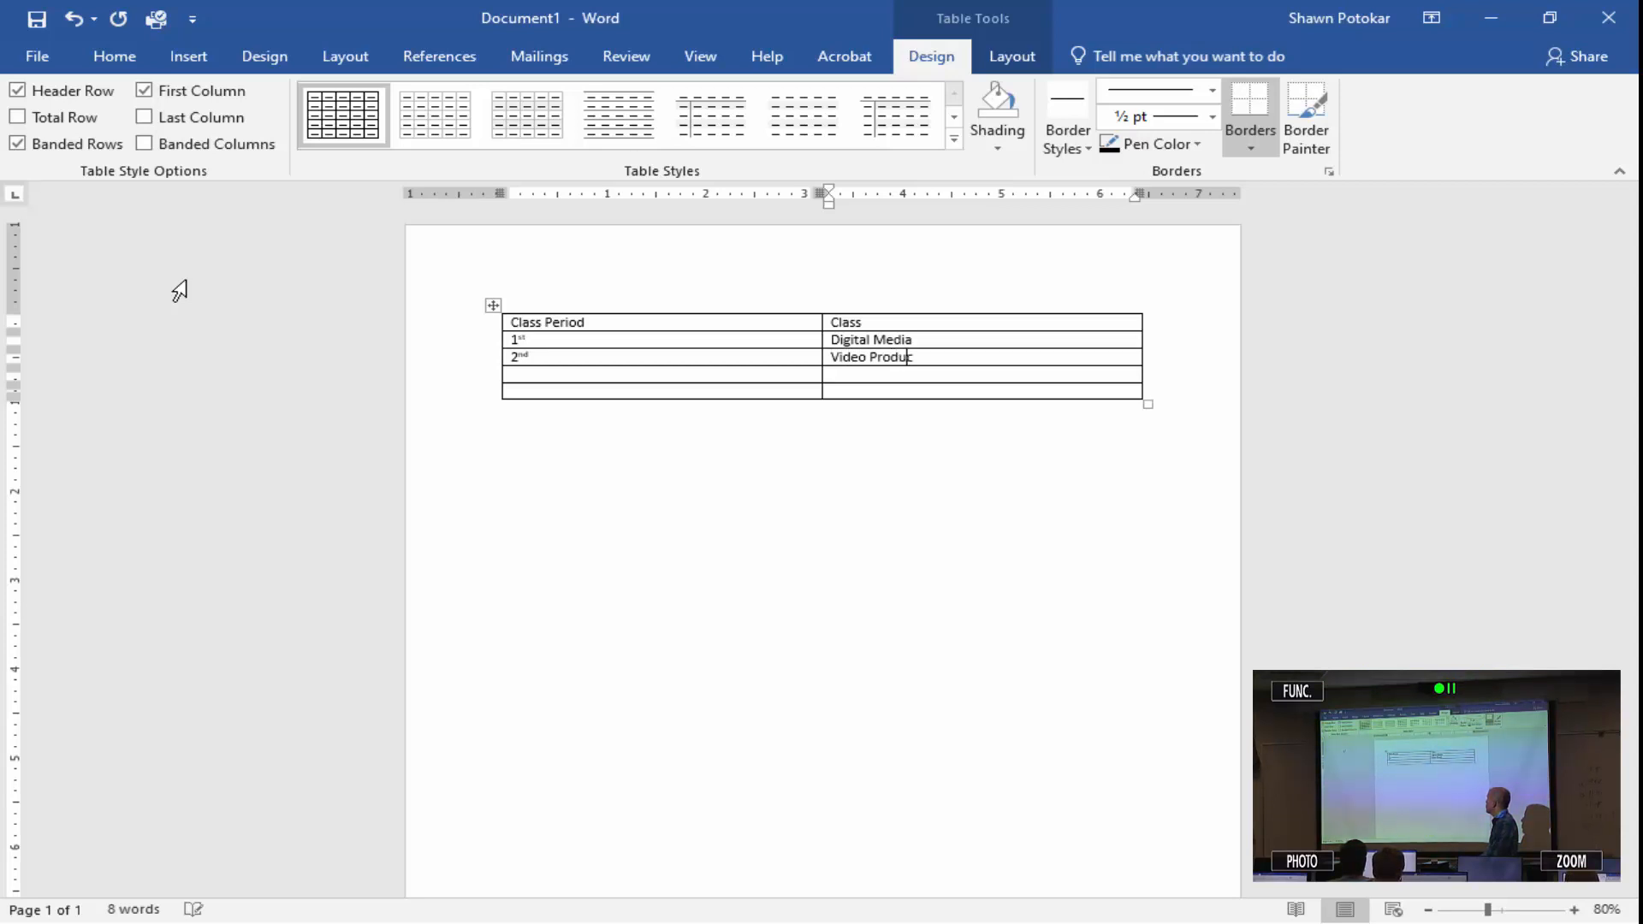
text(tions)
key(Tab)
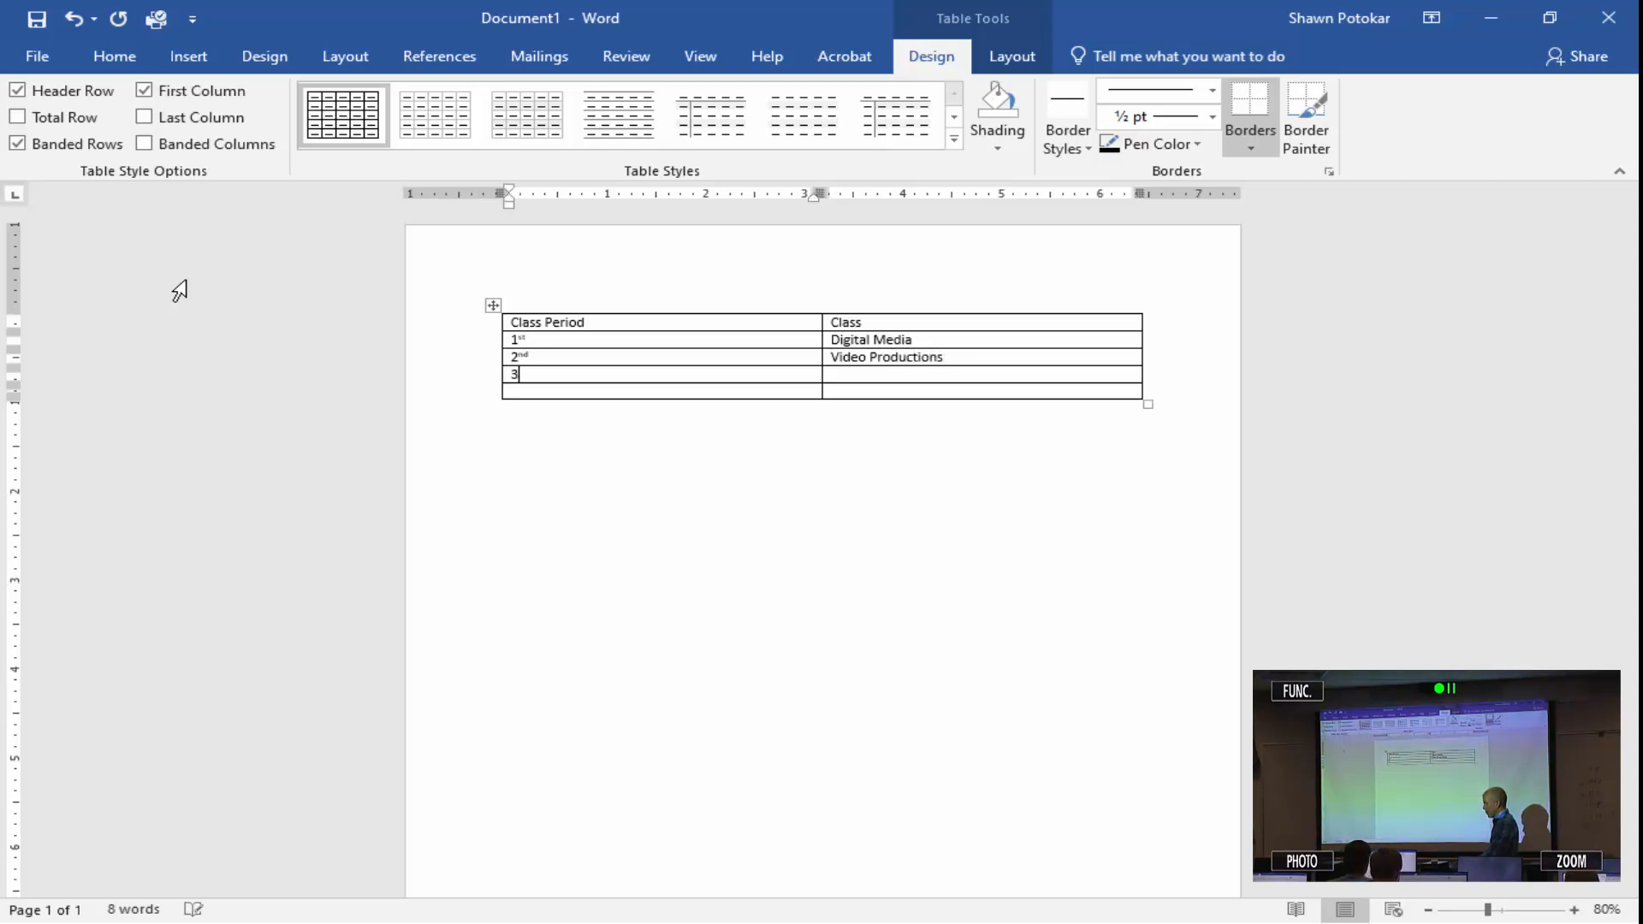
Fill the last two table rows with 3rd, Warrior TV and 4th, Business Office.
key(Tab)
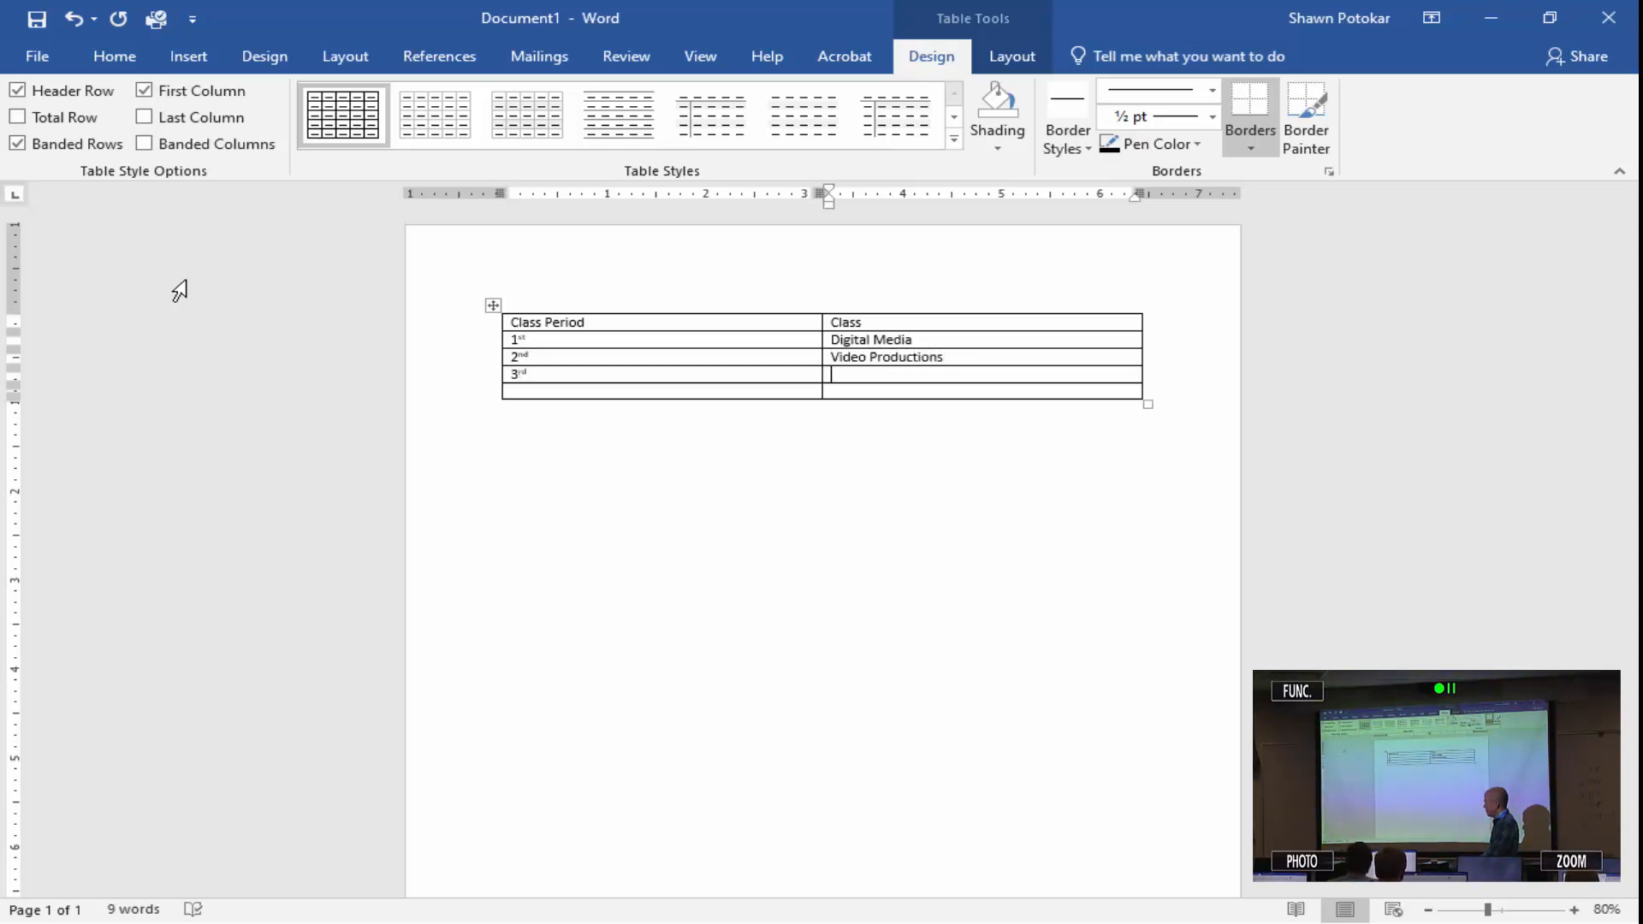
text(Warrior TV)
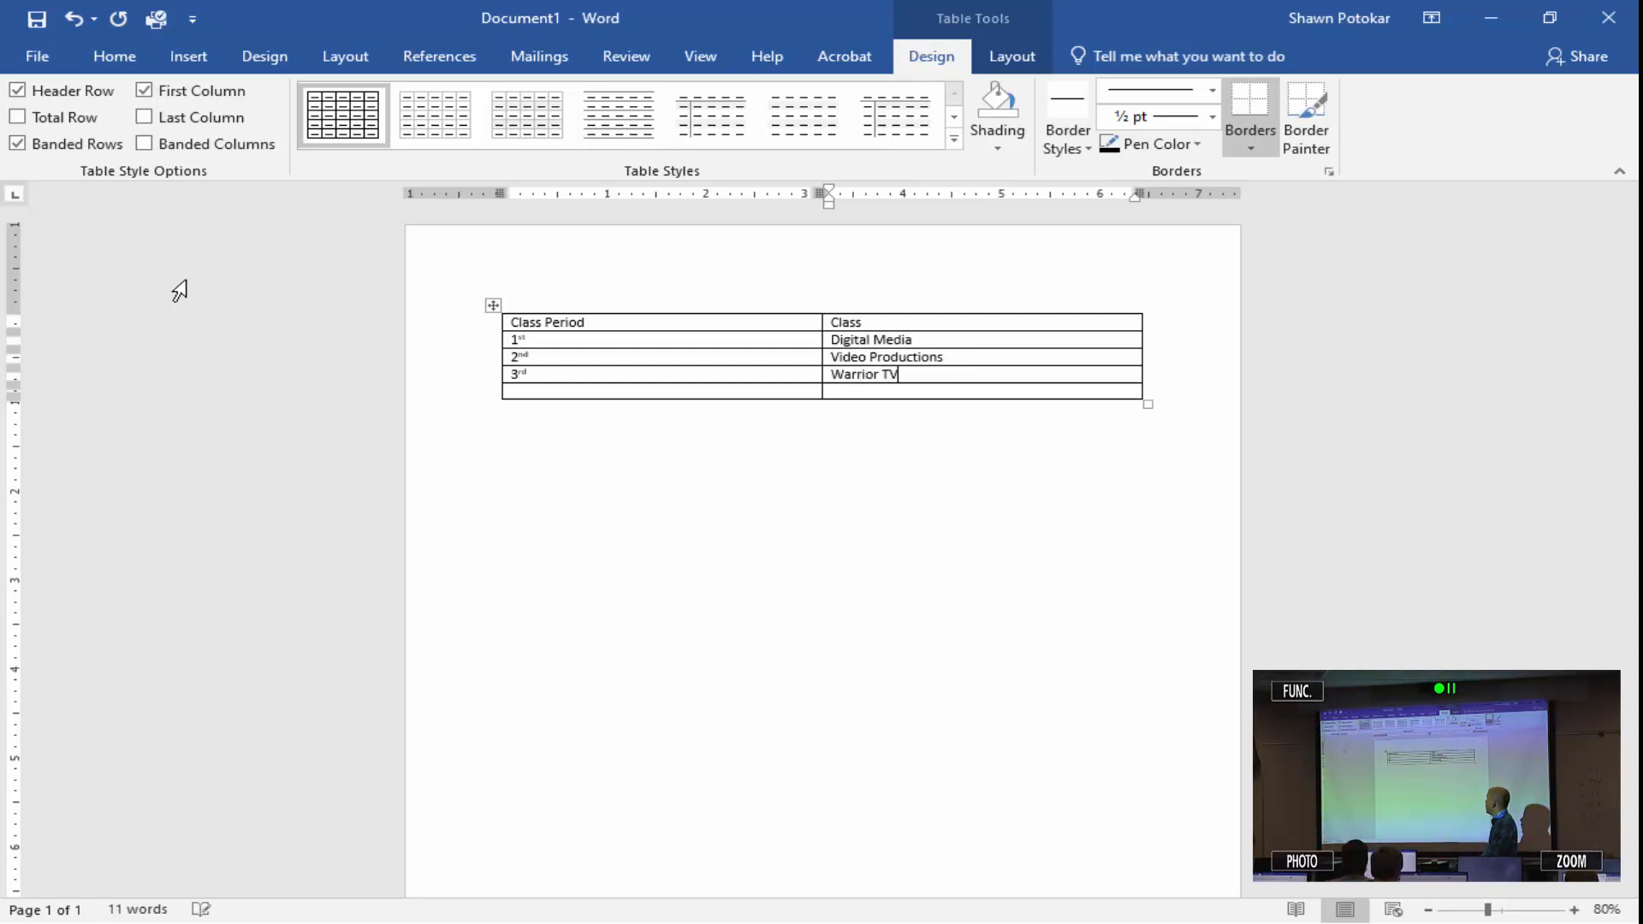
key(Tab)
text(4th)
key(Tab)
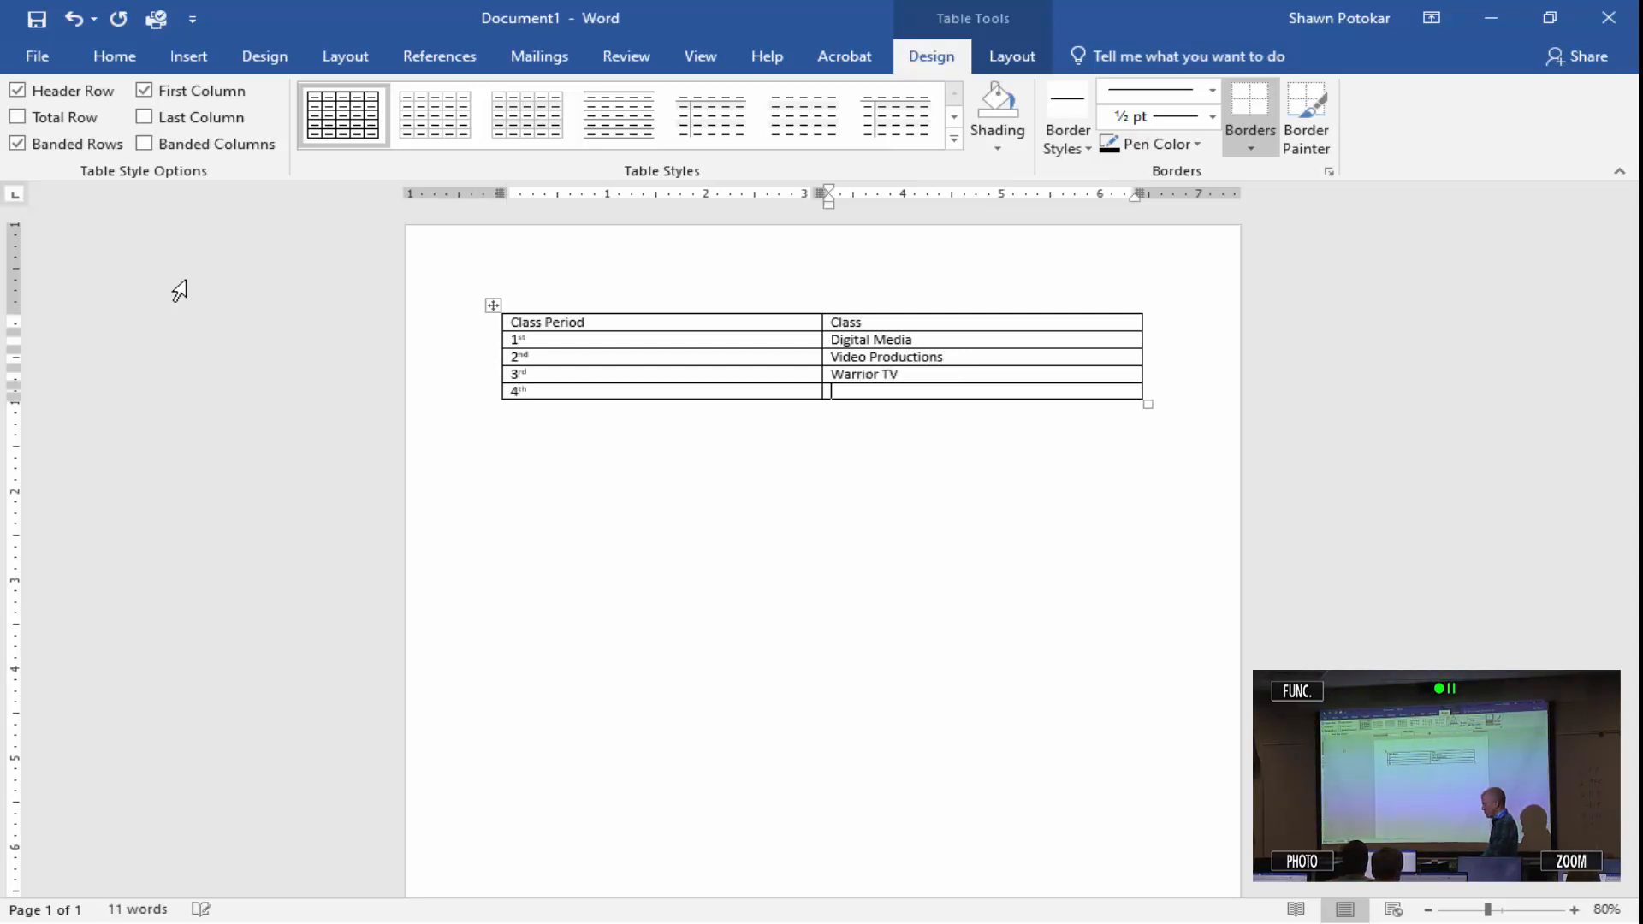
text(Business Office)
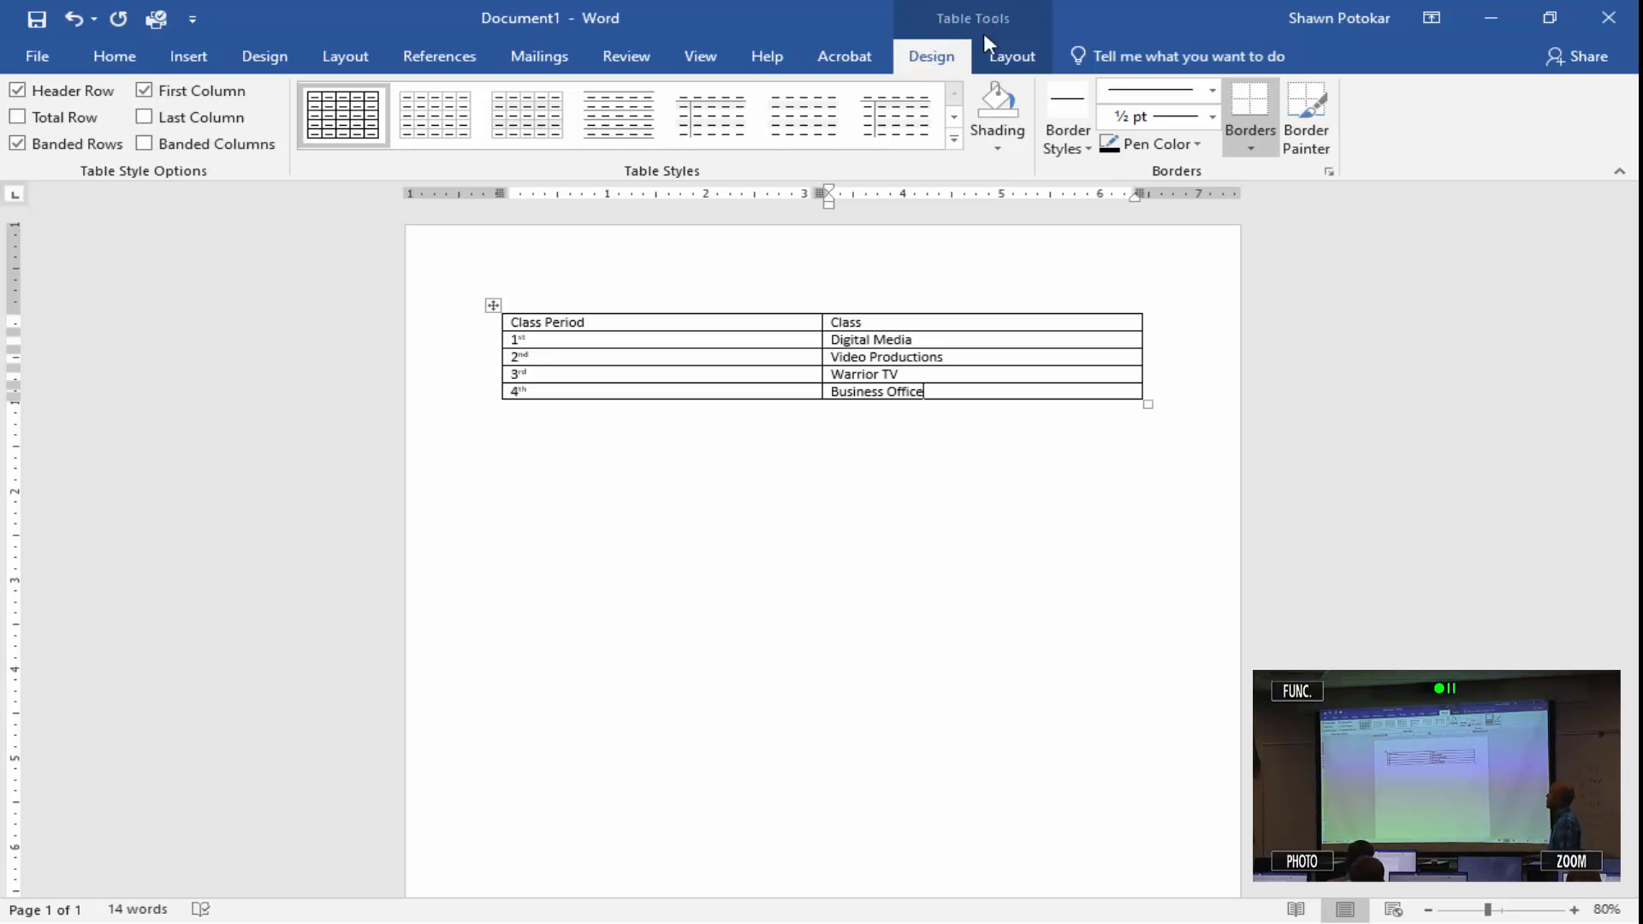
Try the Plain Table 2 style on the class schedule table.
click(865, 470)
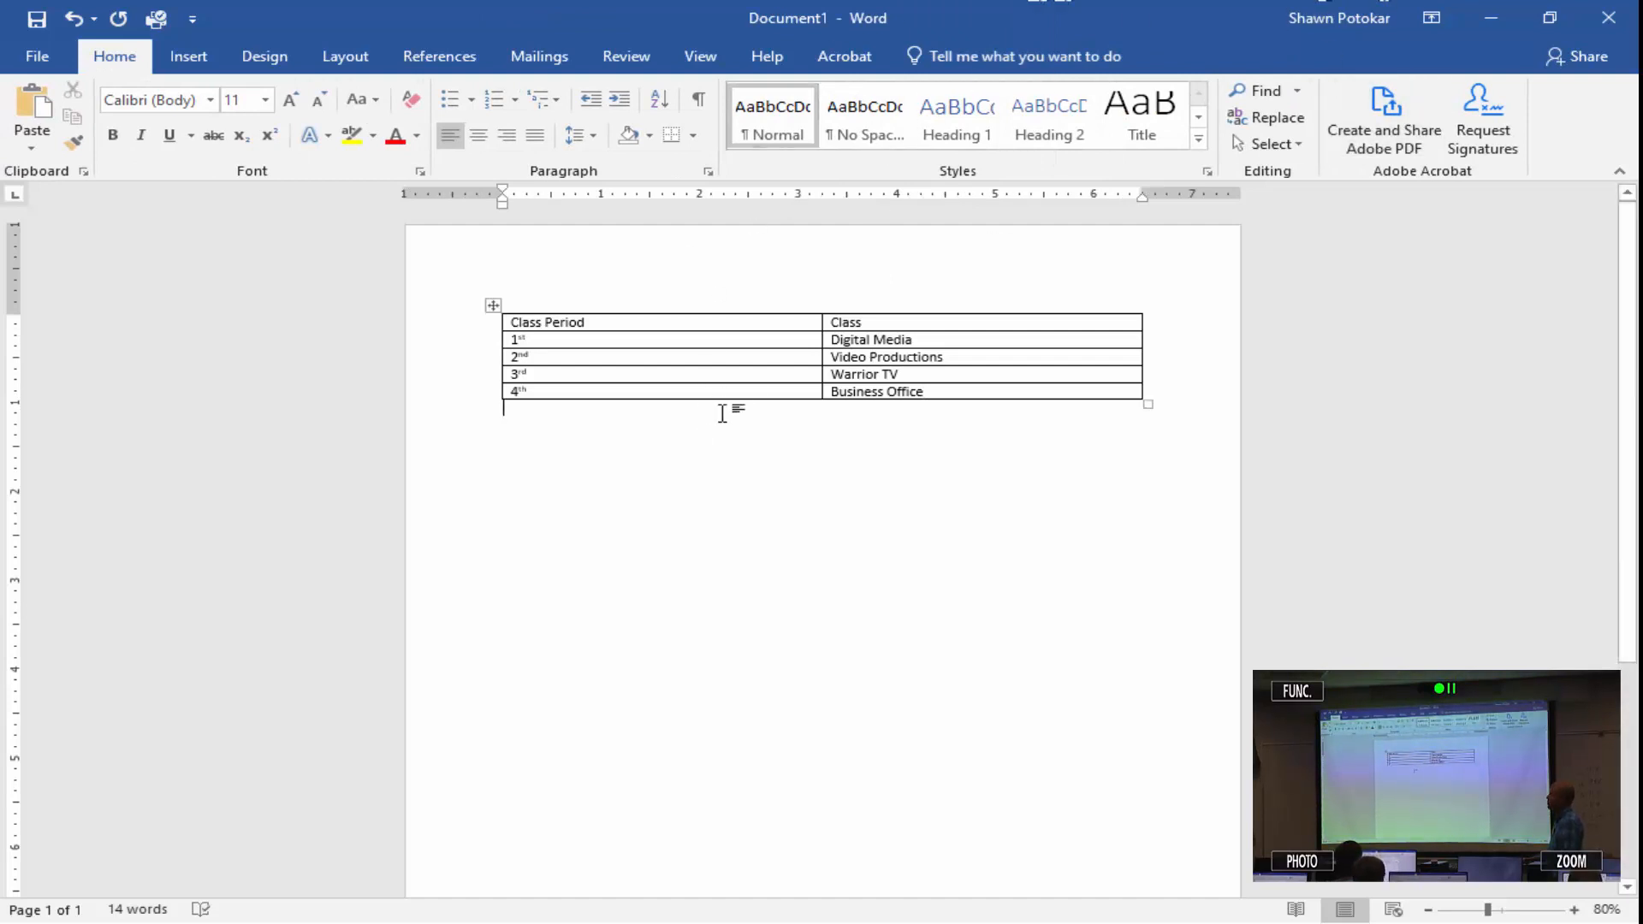
click(939, 374)
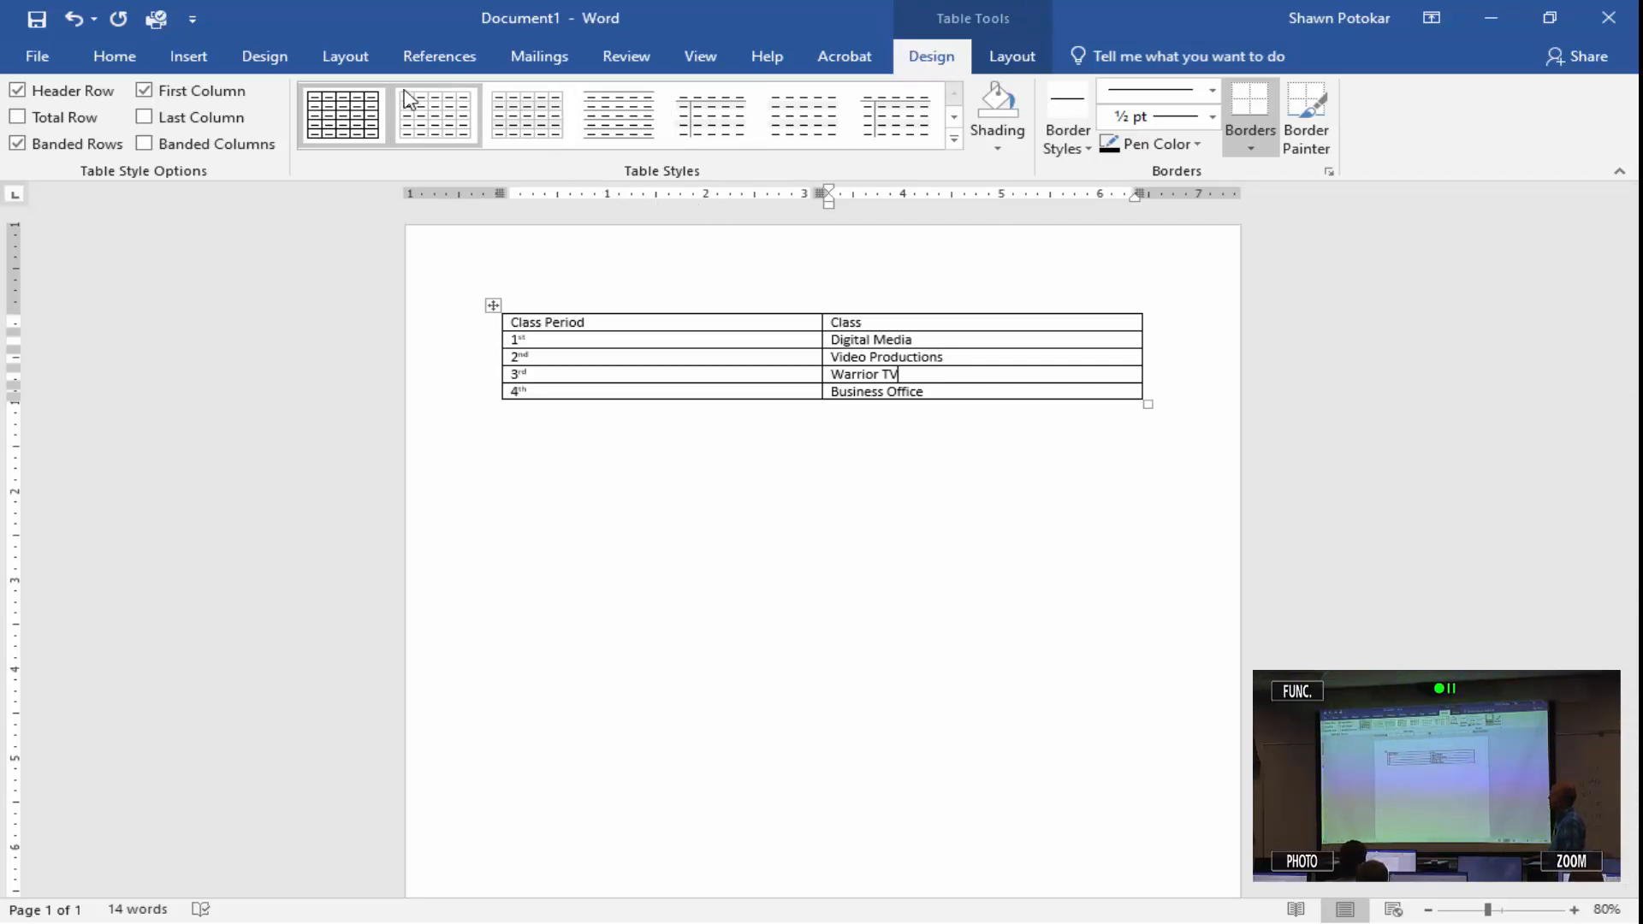
click(584, 144)
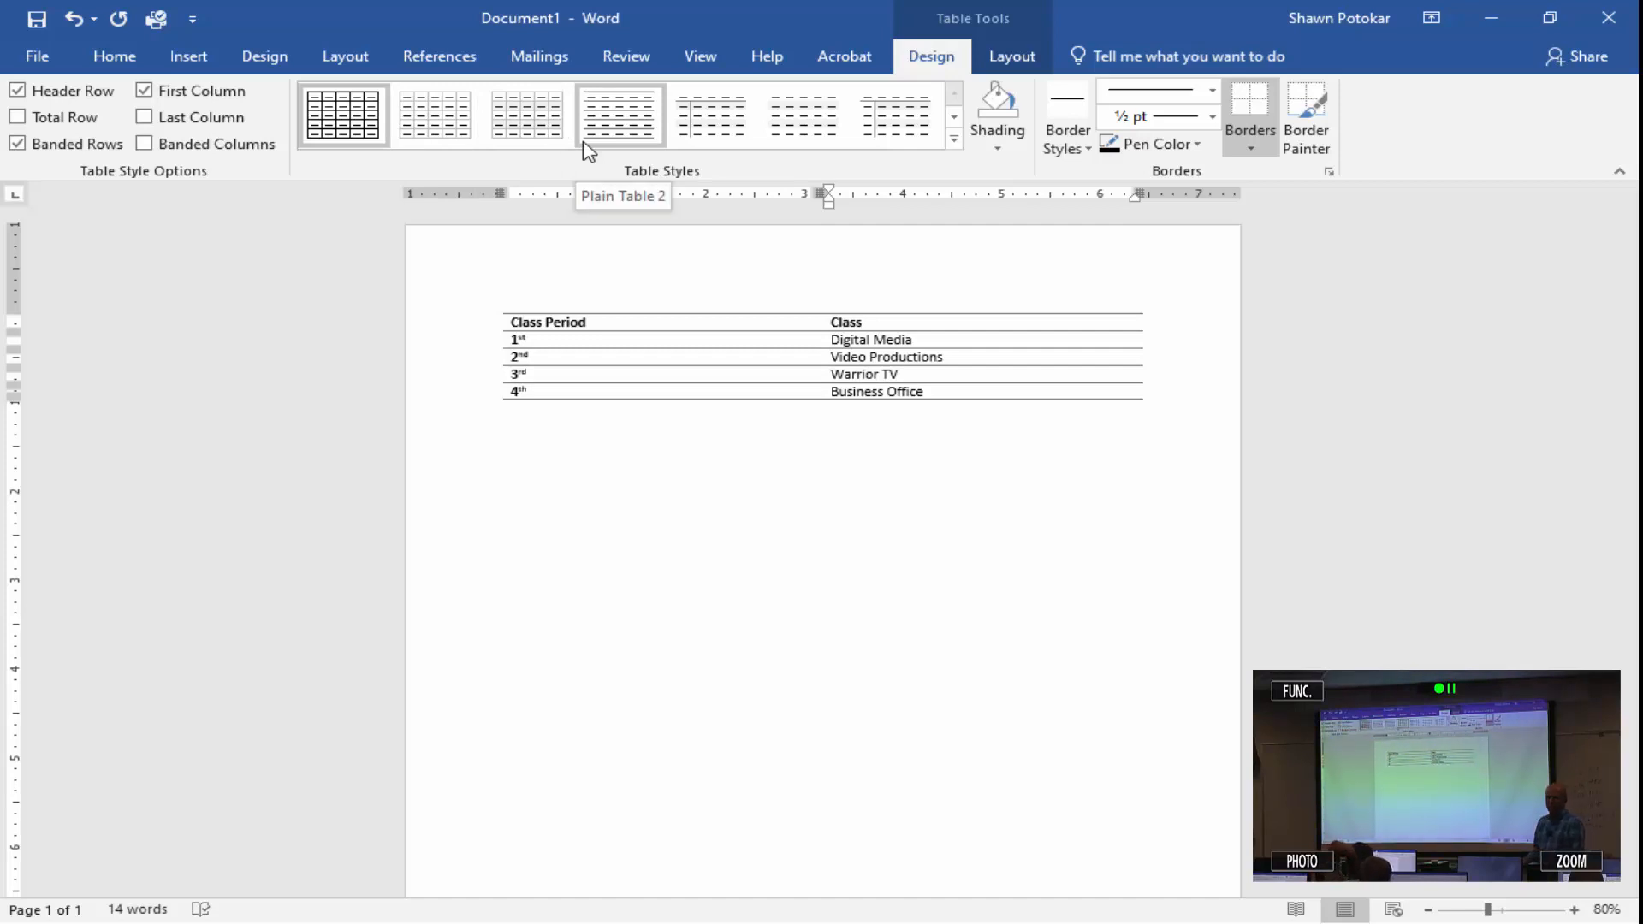
key(ctrl+z)
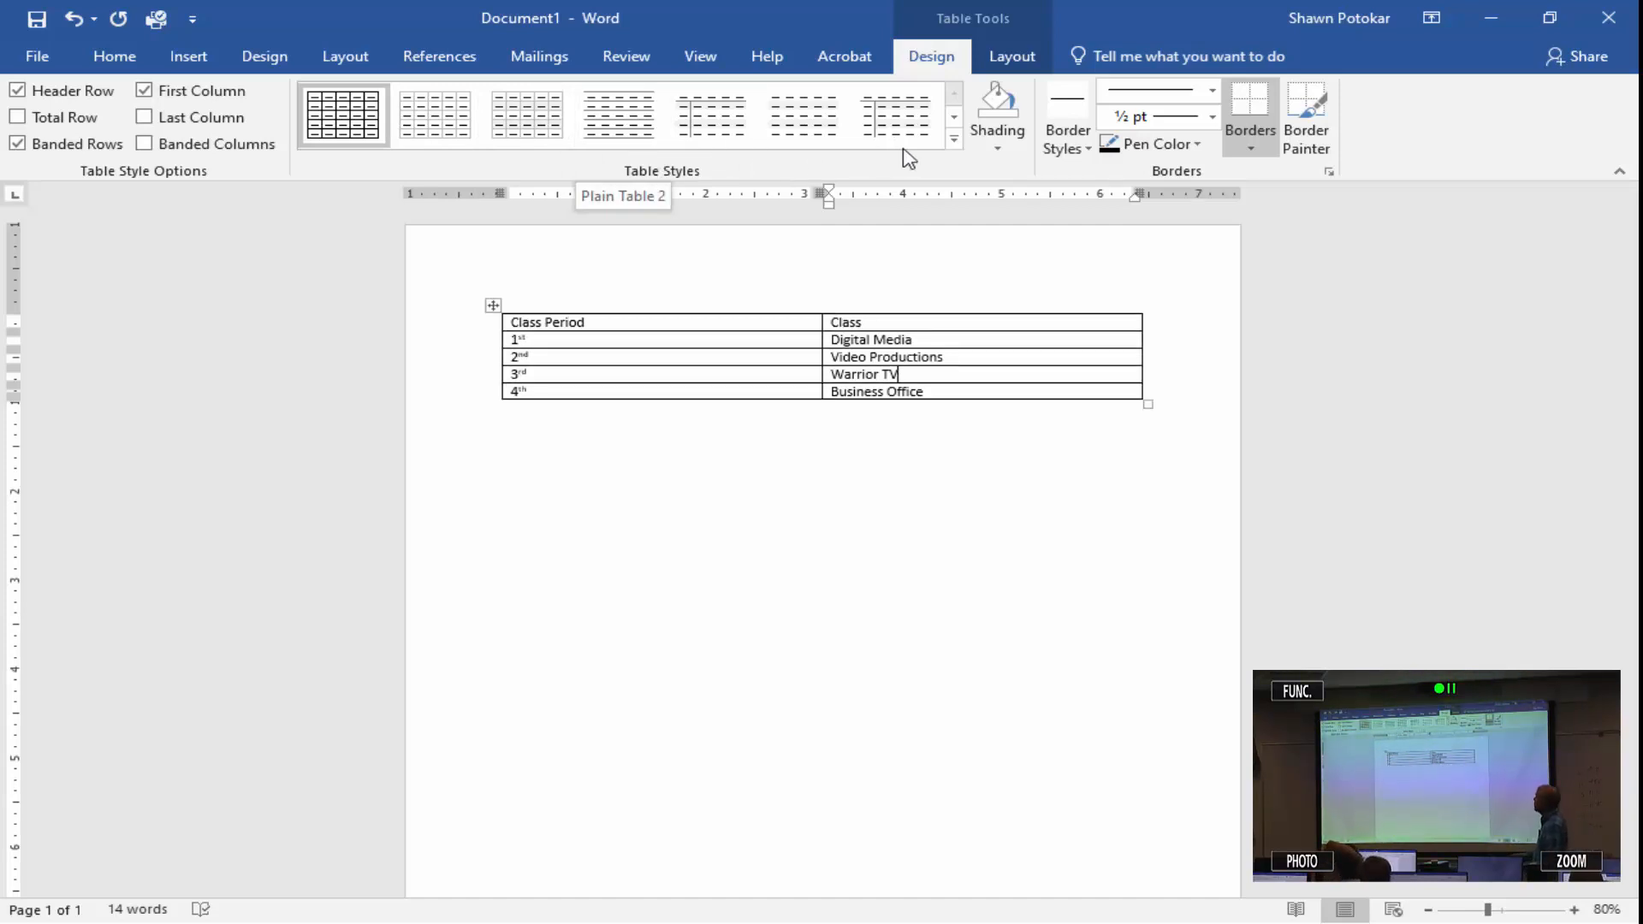
Apply the orange grid table style with a solid header row and banded rows to the class schedule table.
click(955, 118)
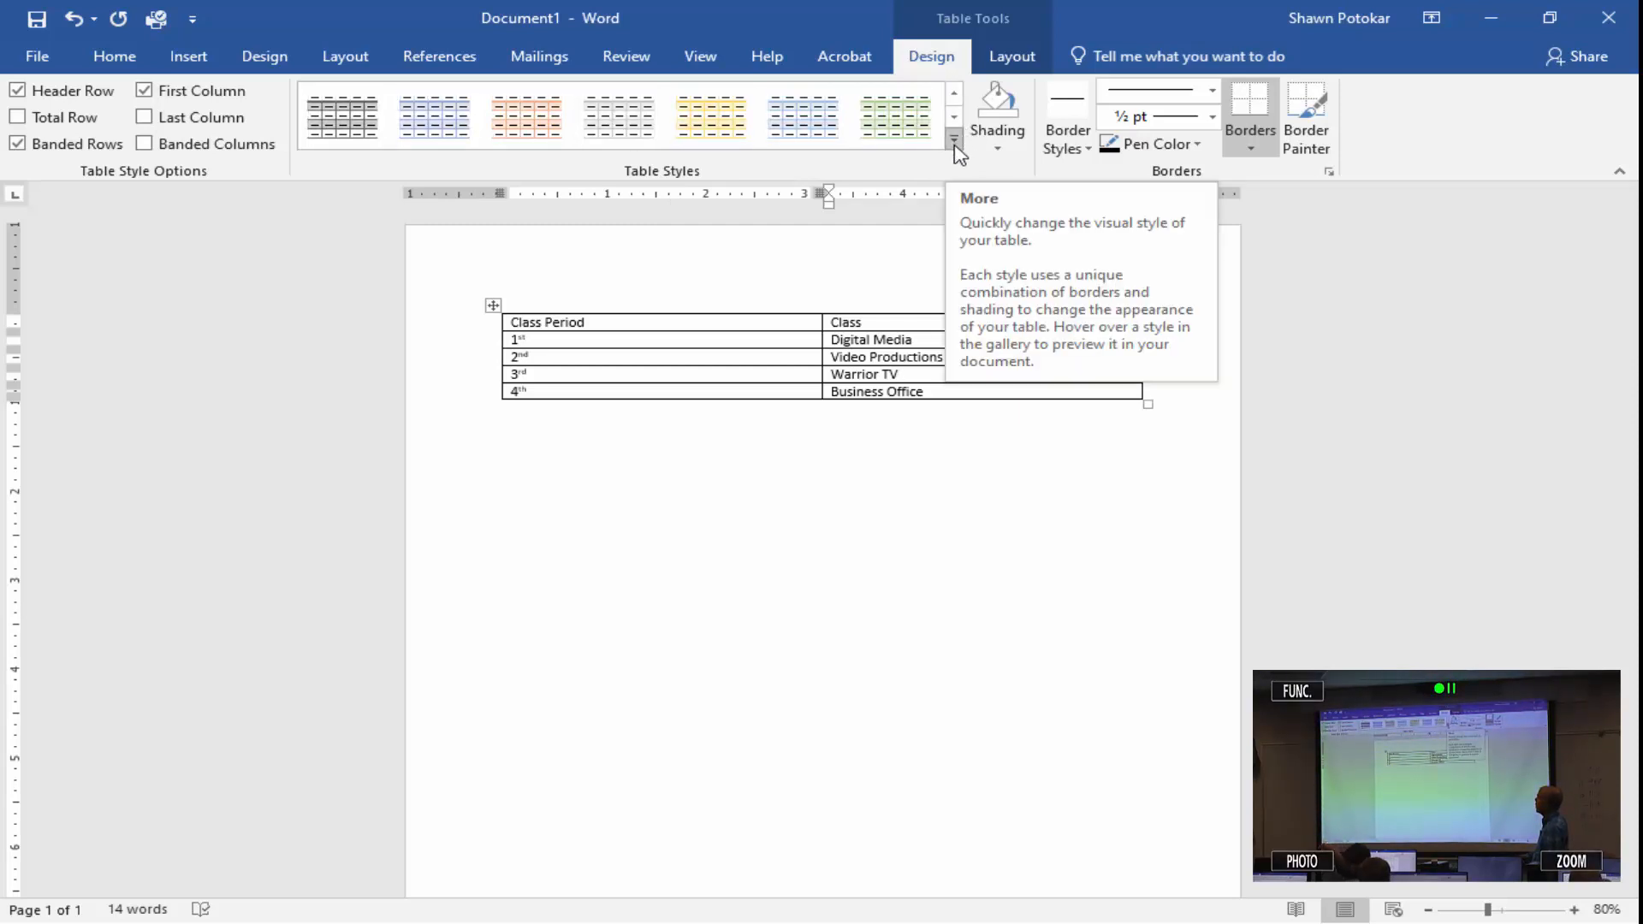
click(954, 139)
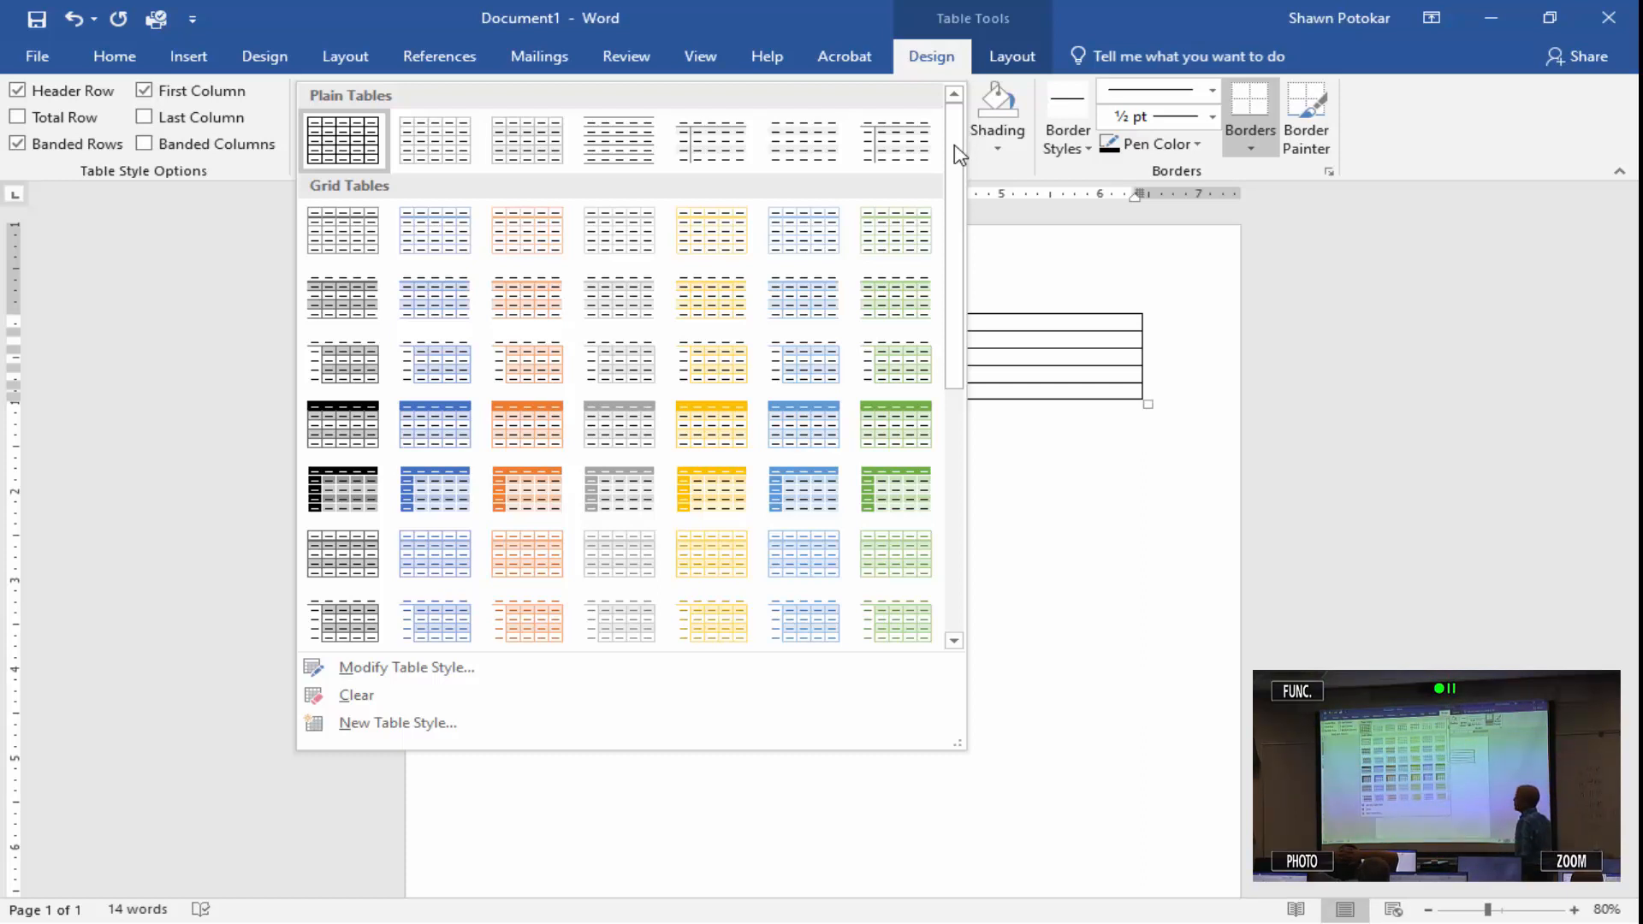
click(524, 432)
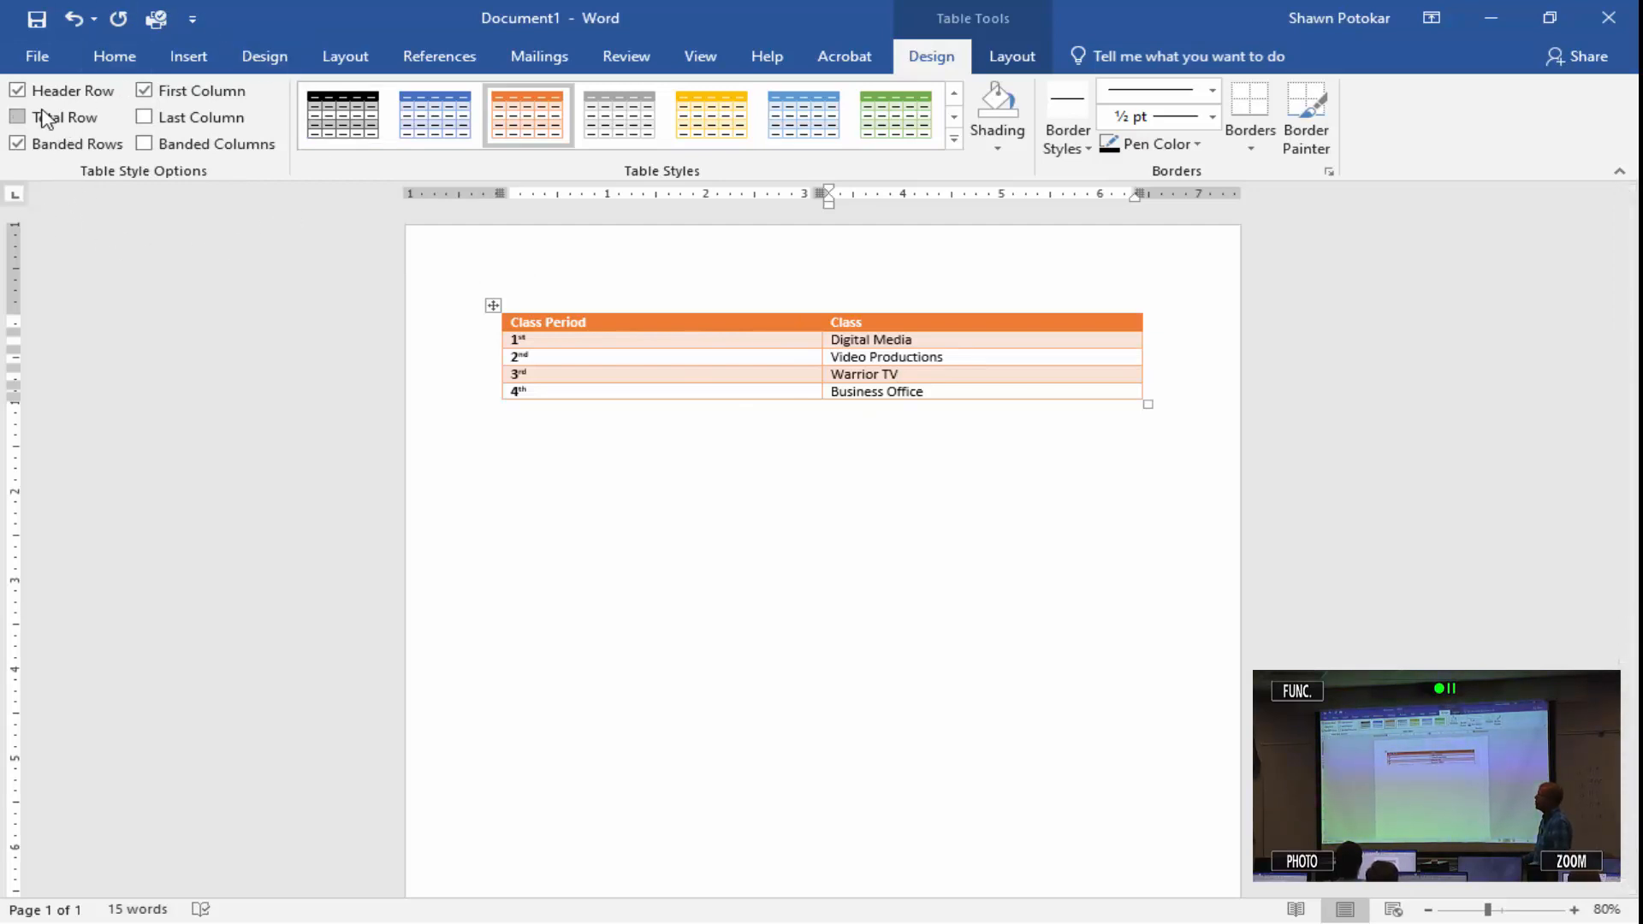
Try toggling the Header Row, Total Row, Banded Rows and Last Column style options, restoring each one's original setting.
click(18, 91)
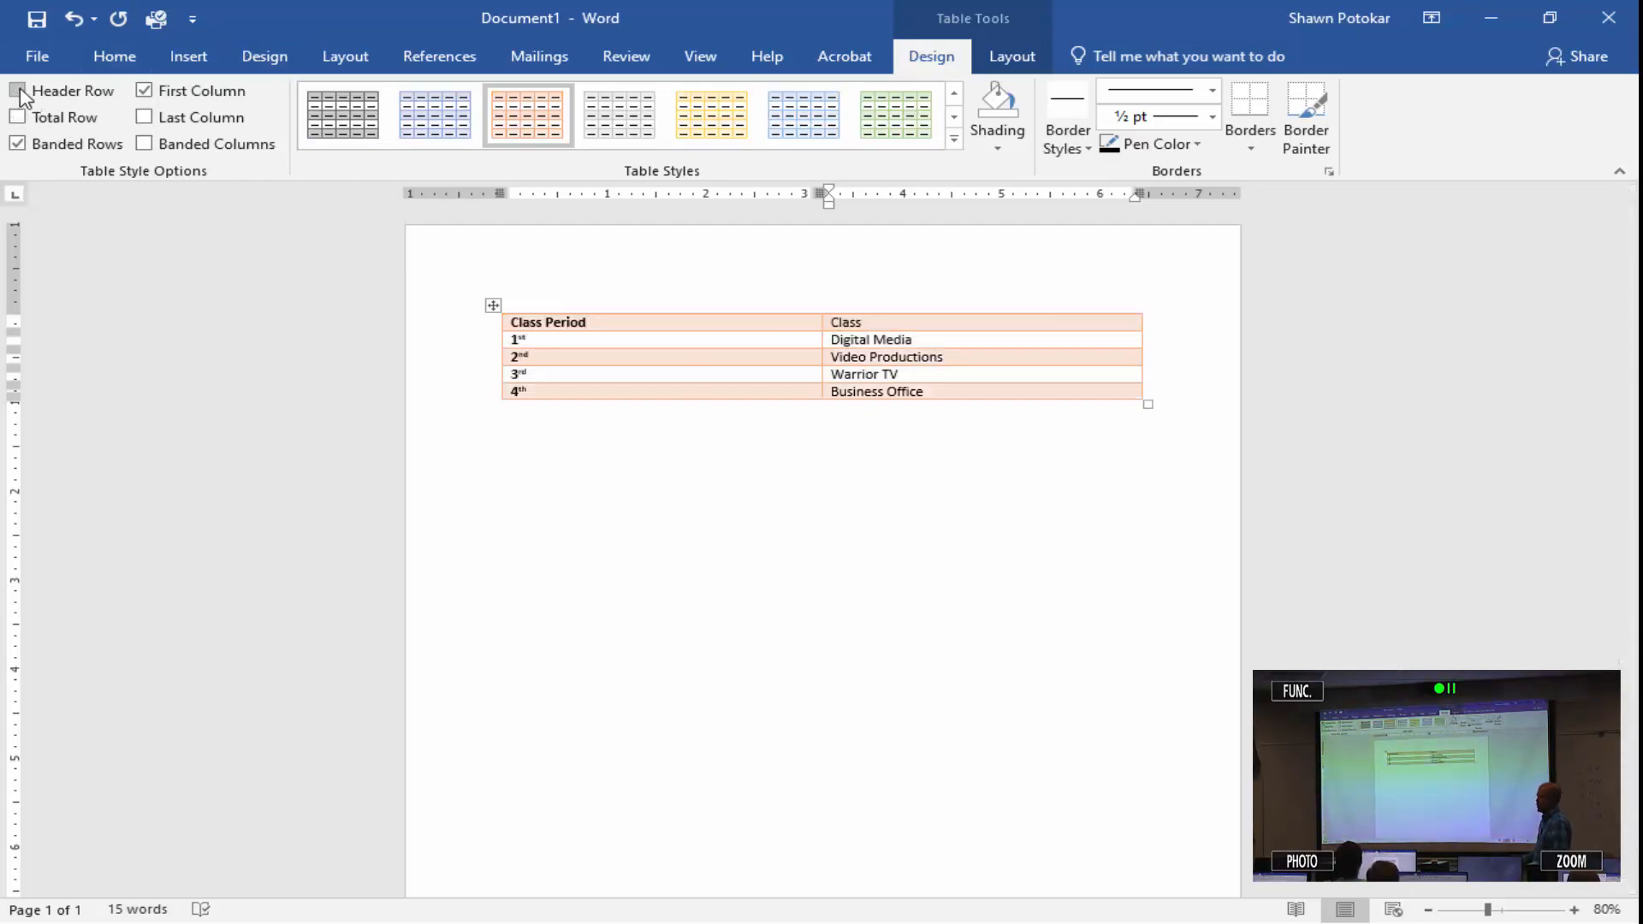
click(18, 91)
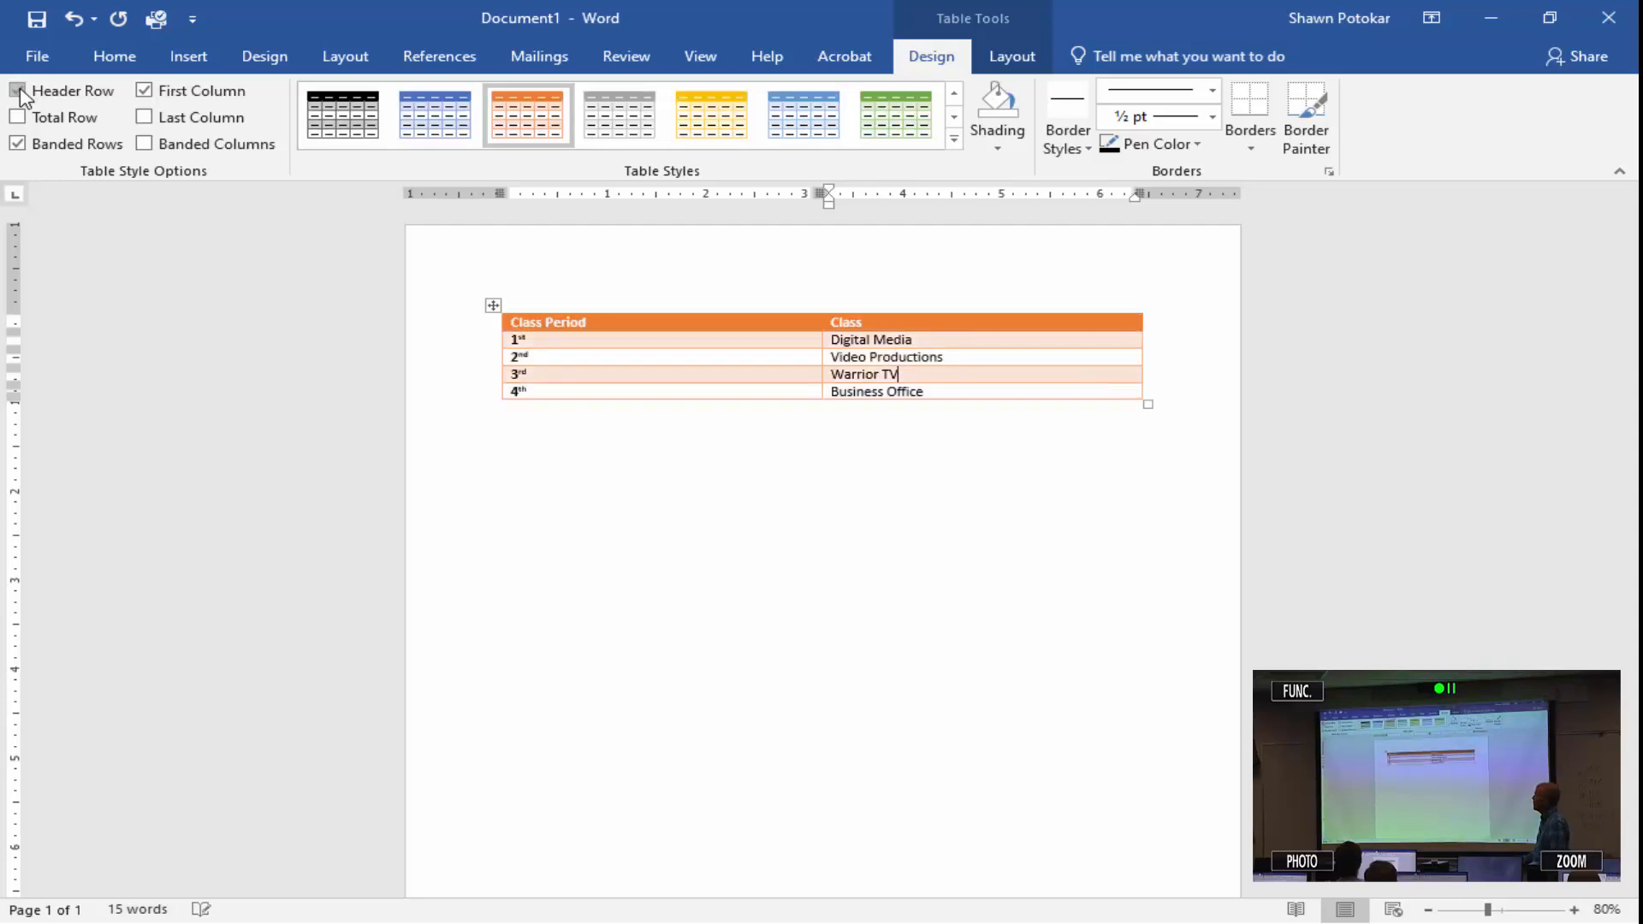
click(18, 117)
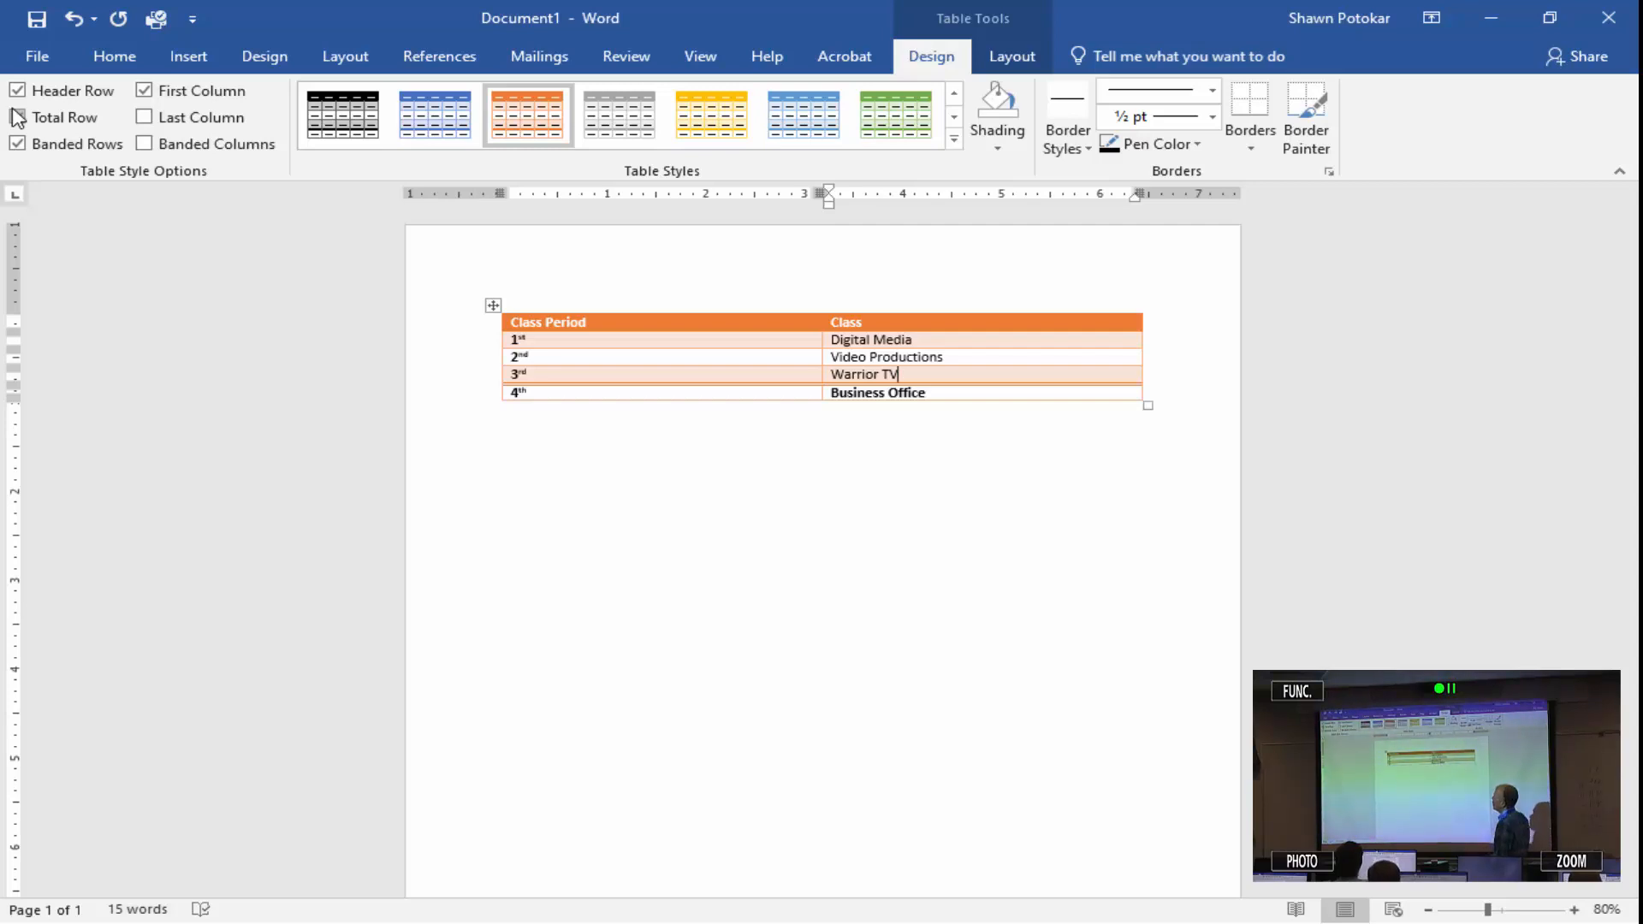
click(18, 117)
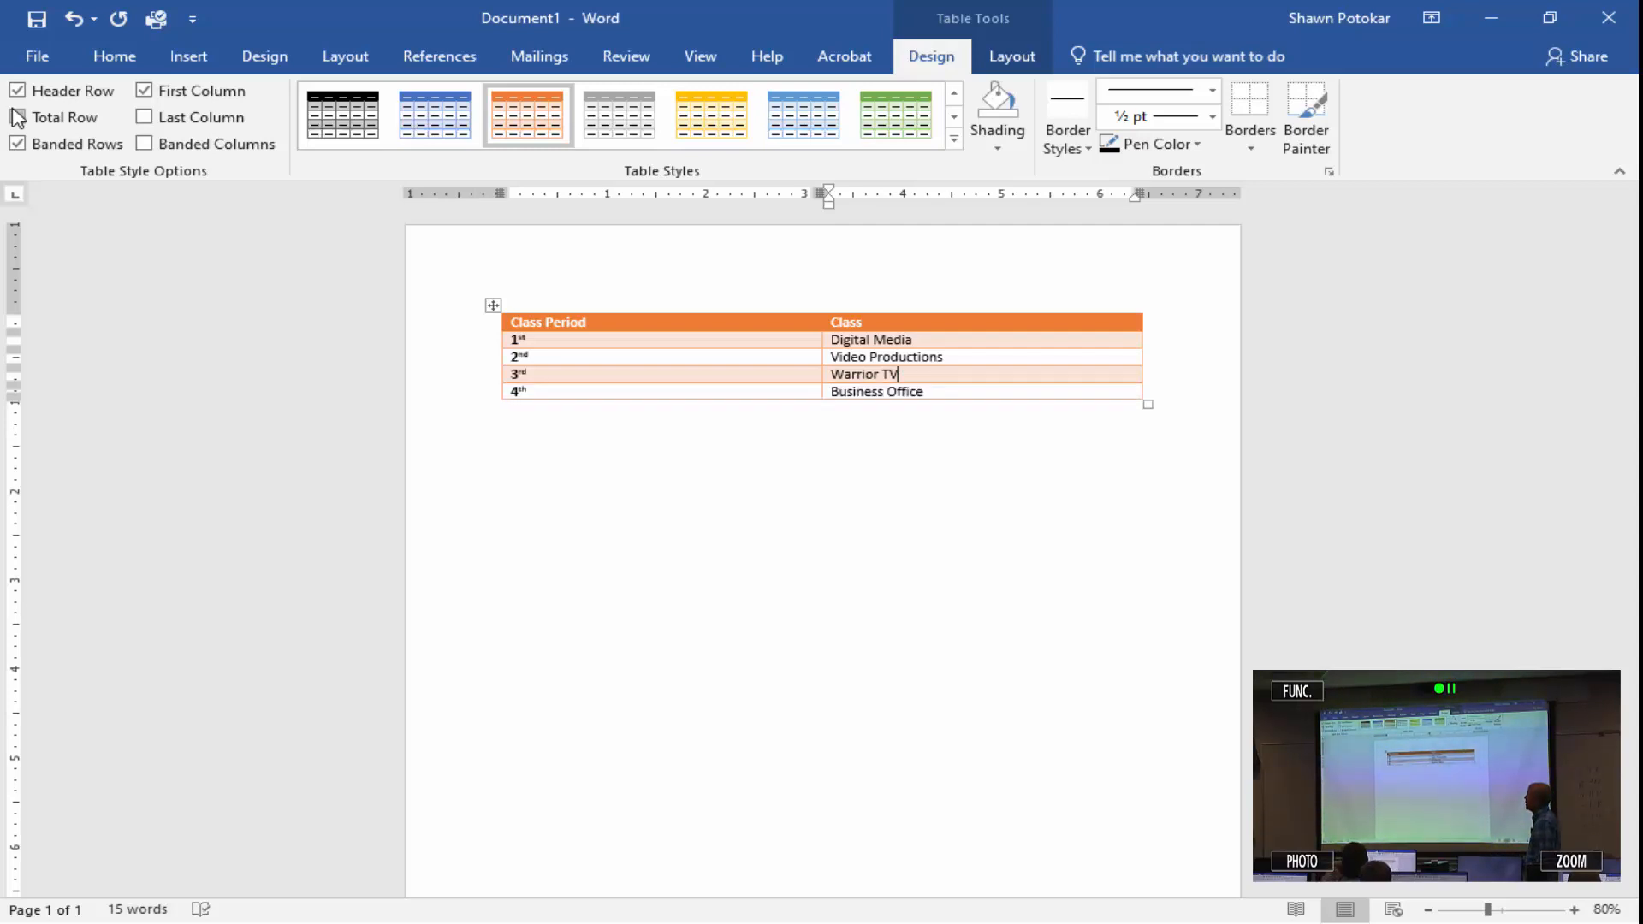
click(18, 144)
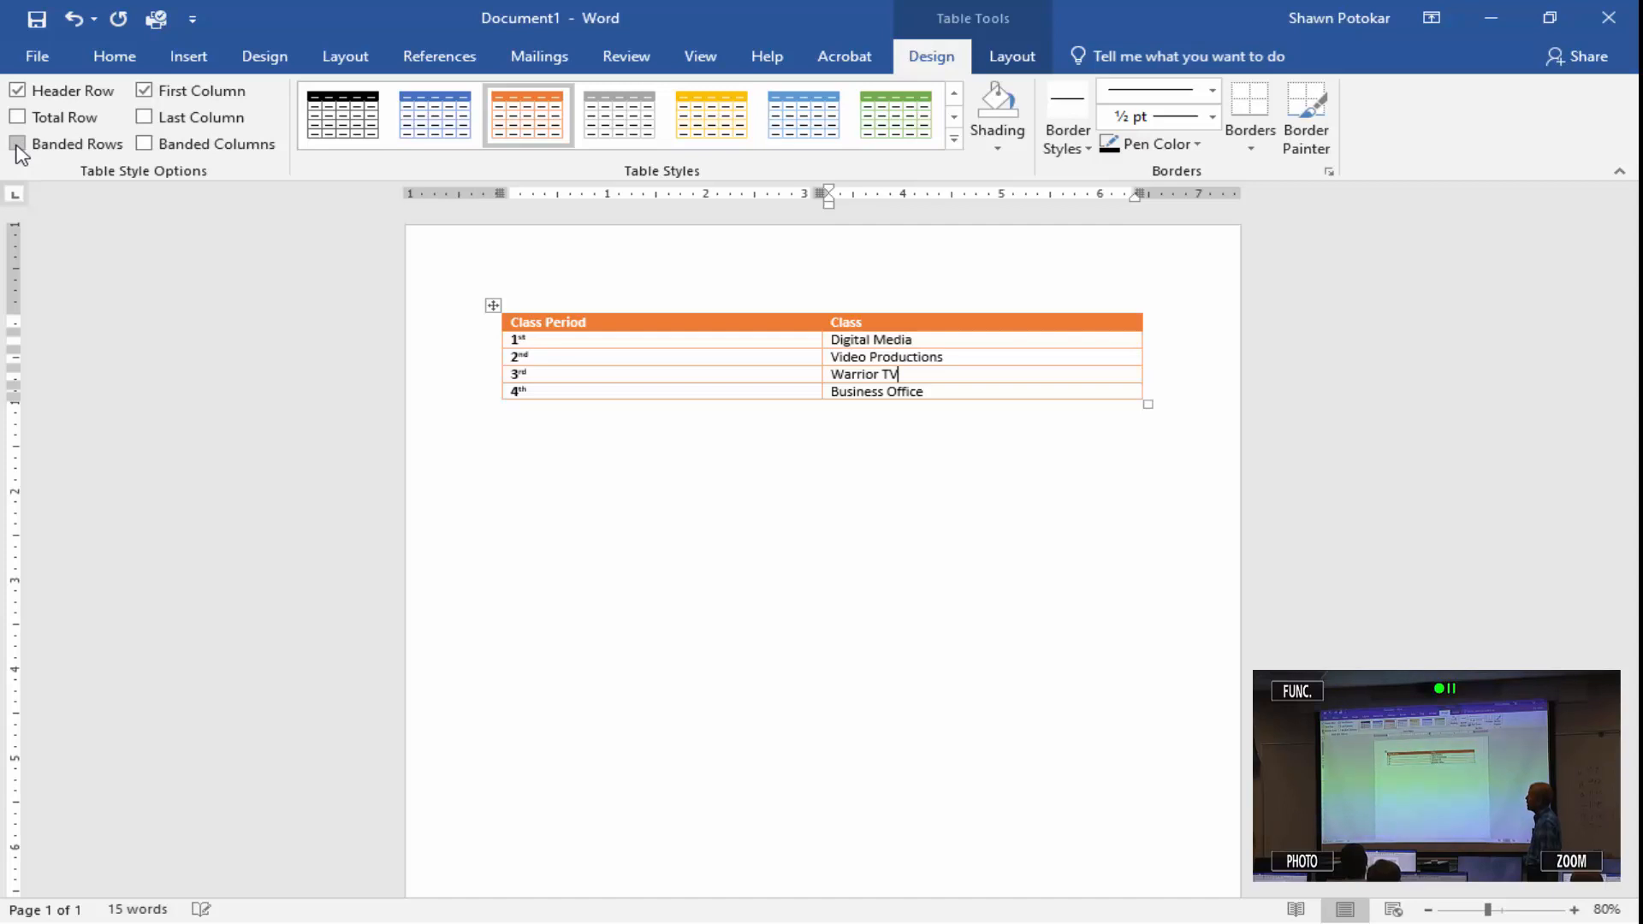
click(18, 146)
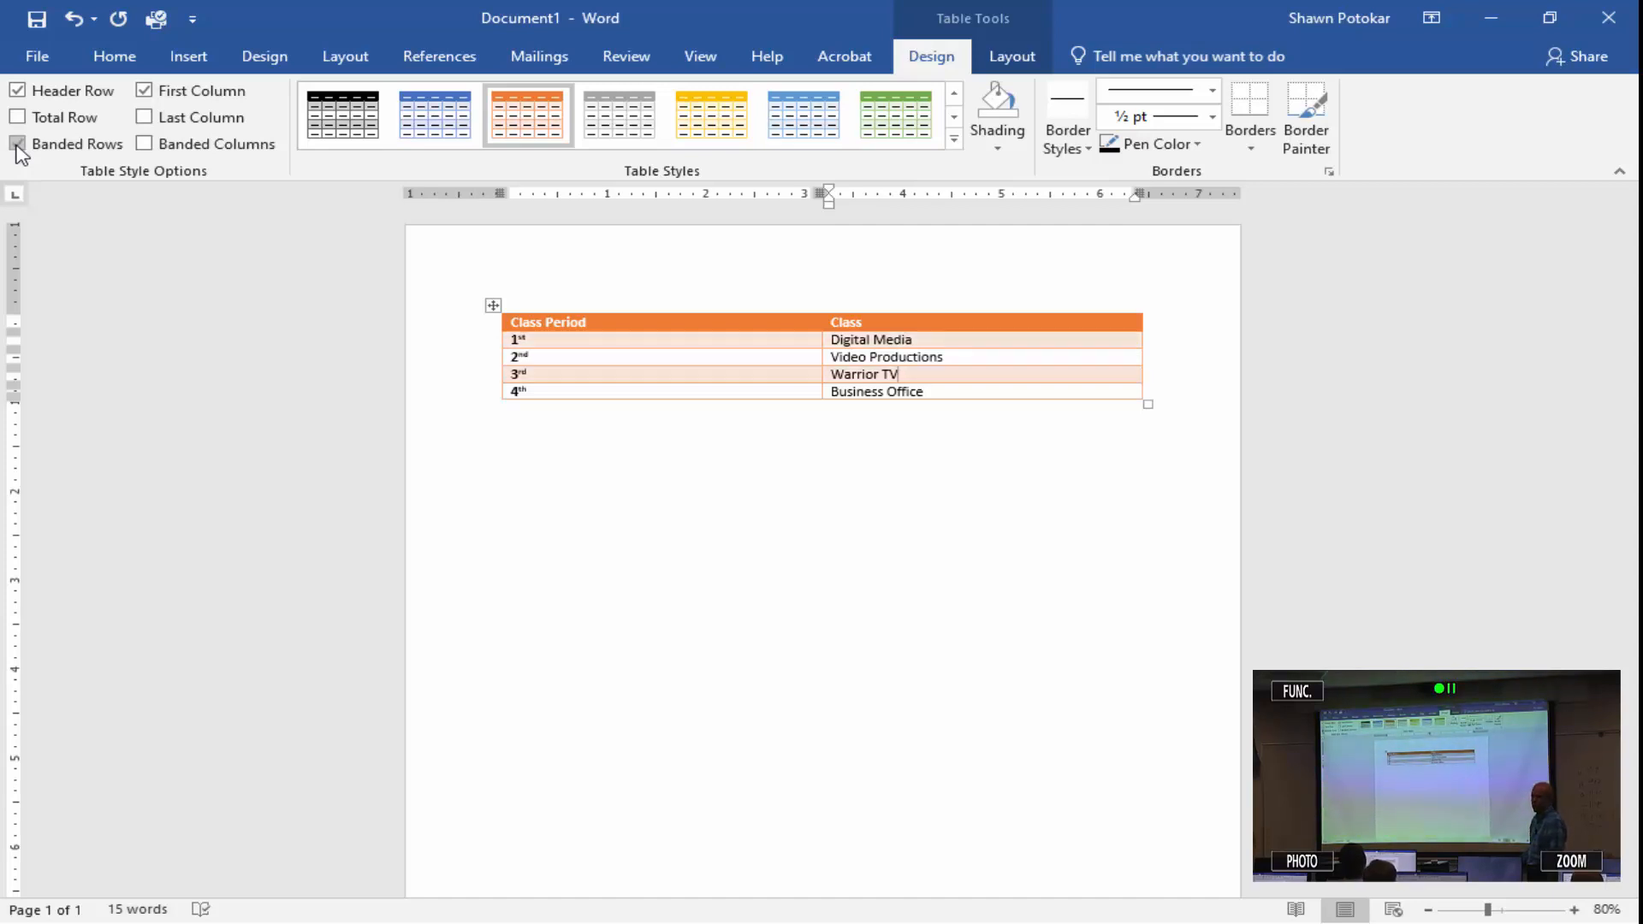
click(146, 118)
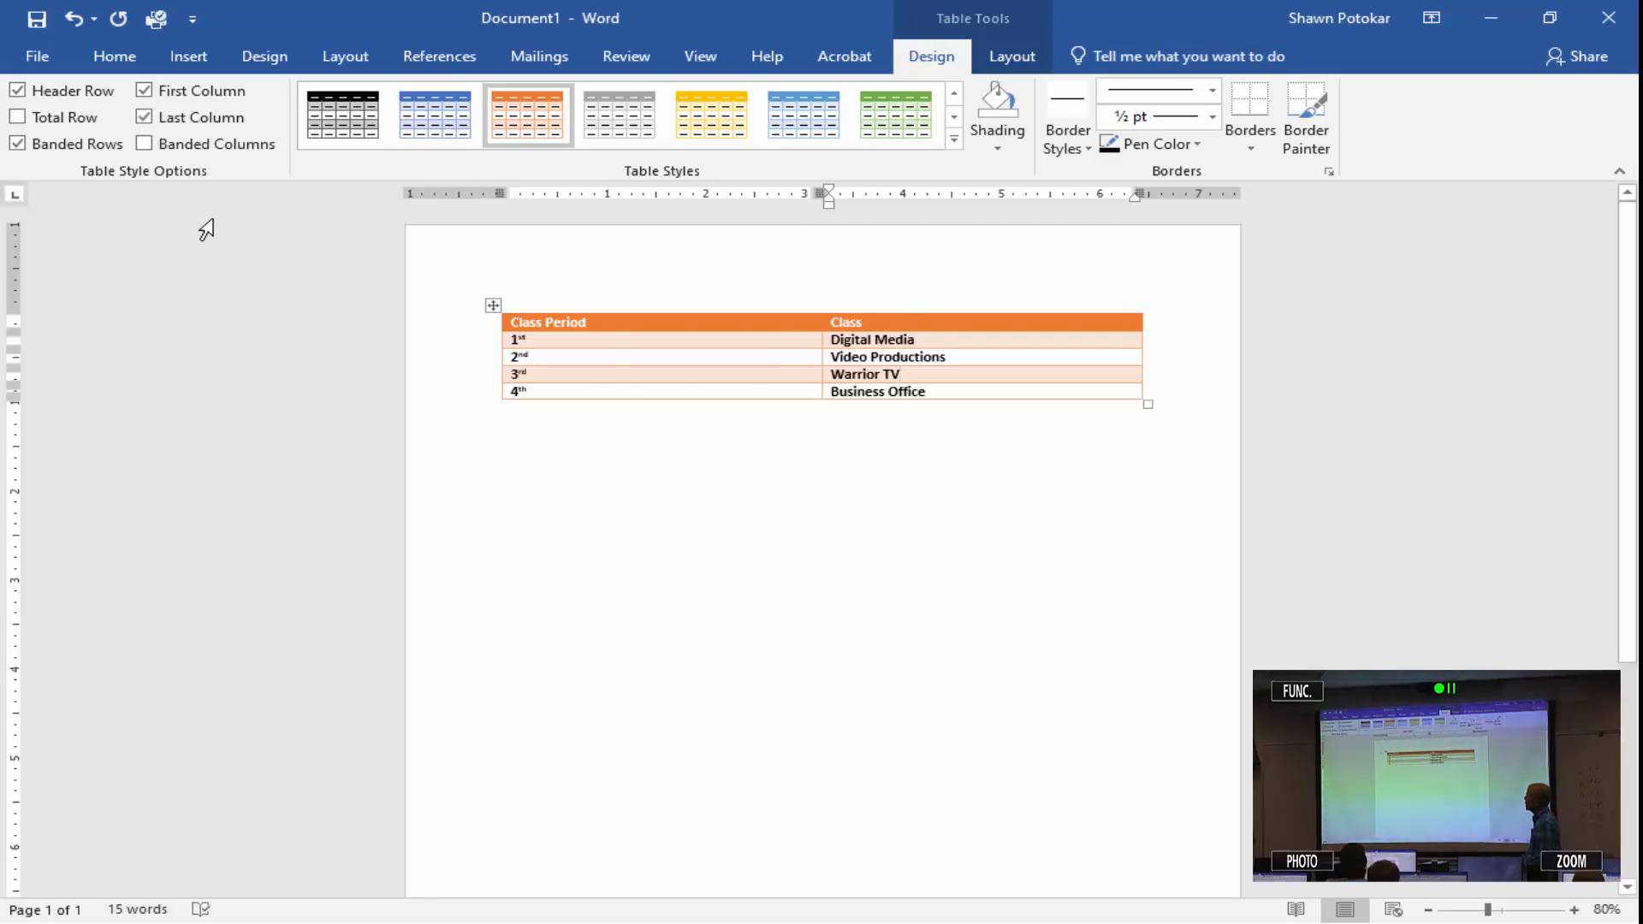
click(145, 116)
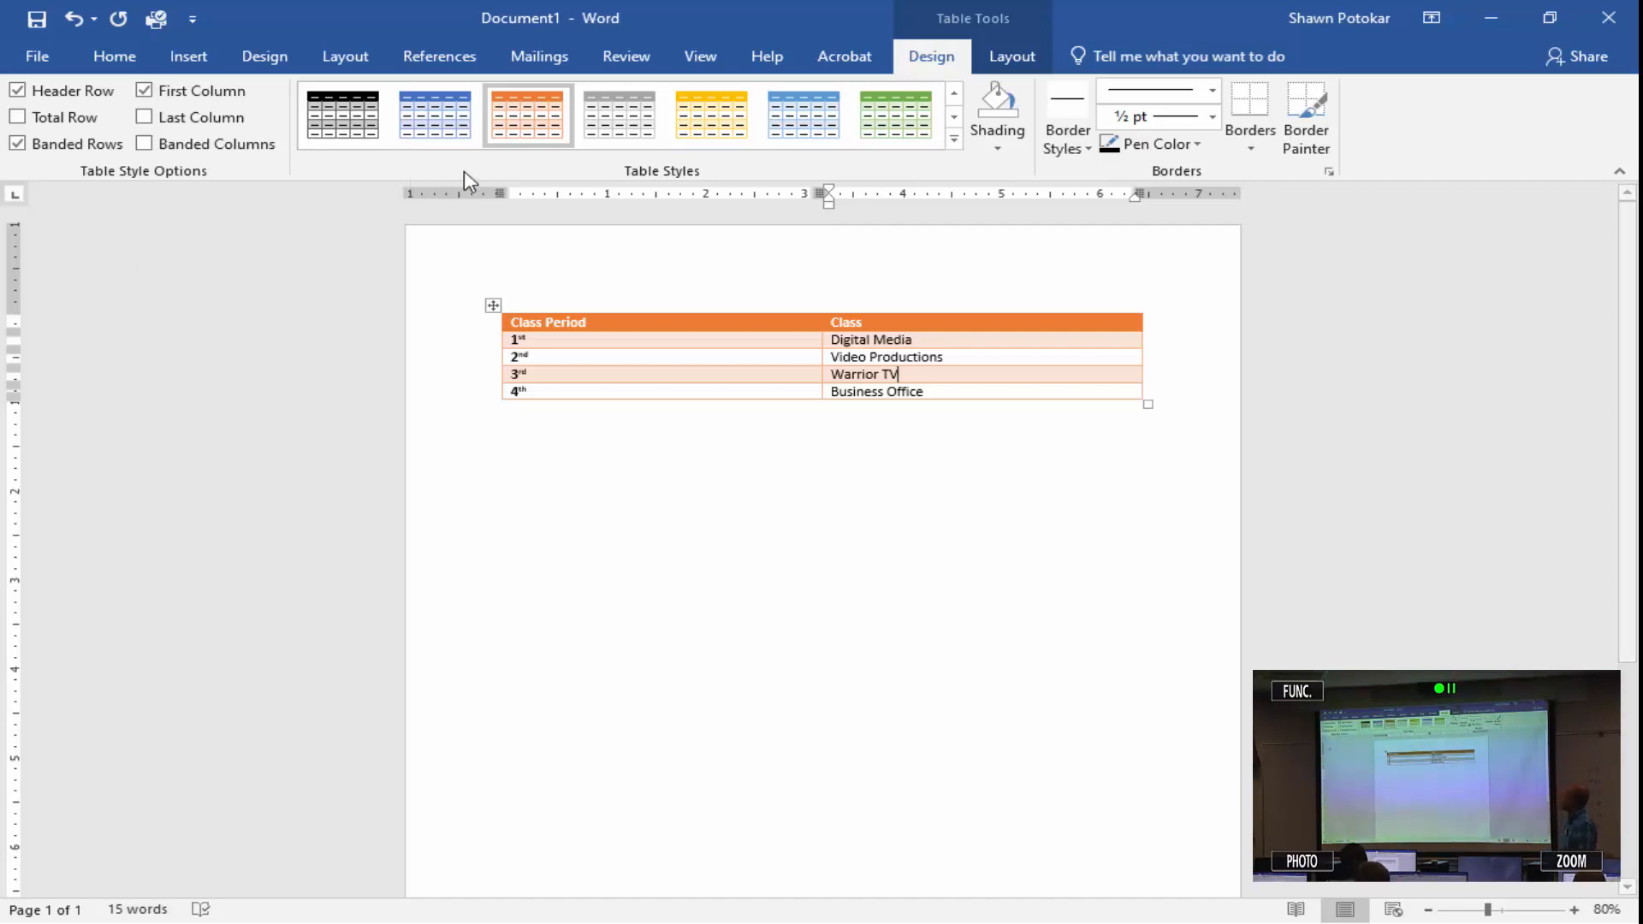
Set the table border pen to a dash-dot line, 1 ½ pt wide, in a lighter blue theme color.
click(536, 85)
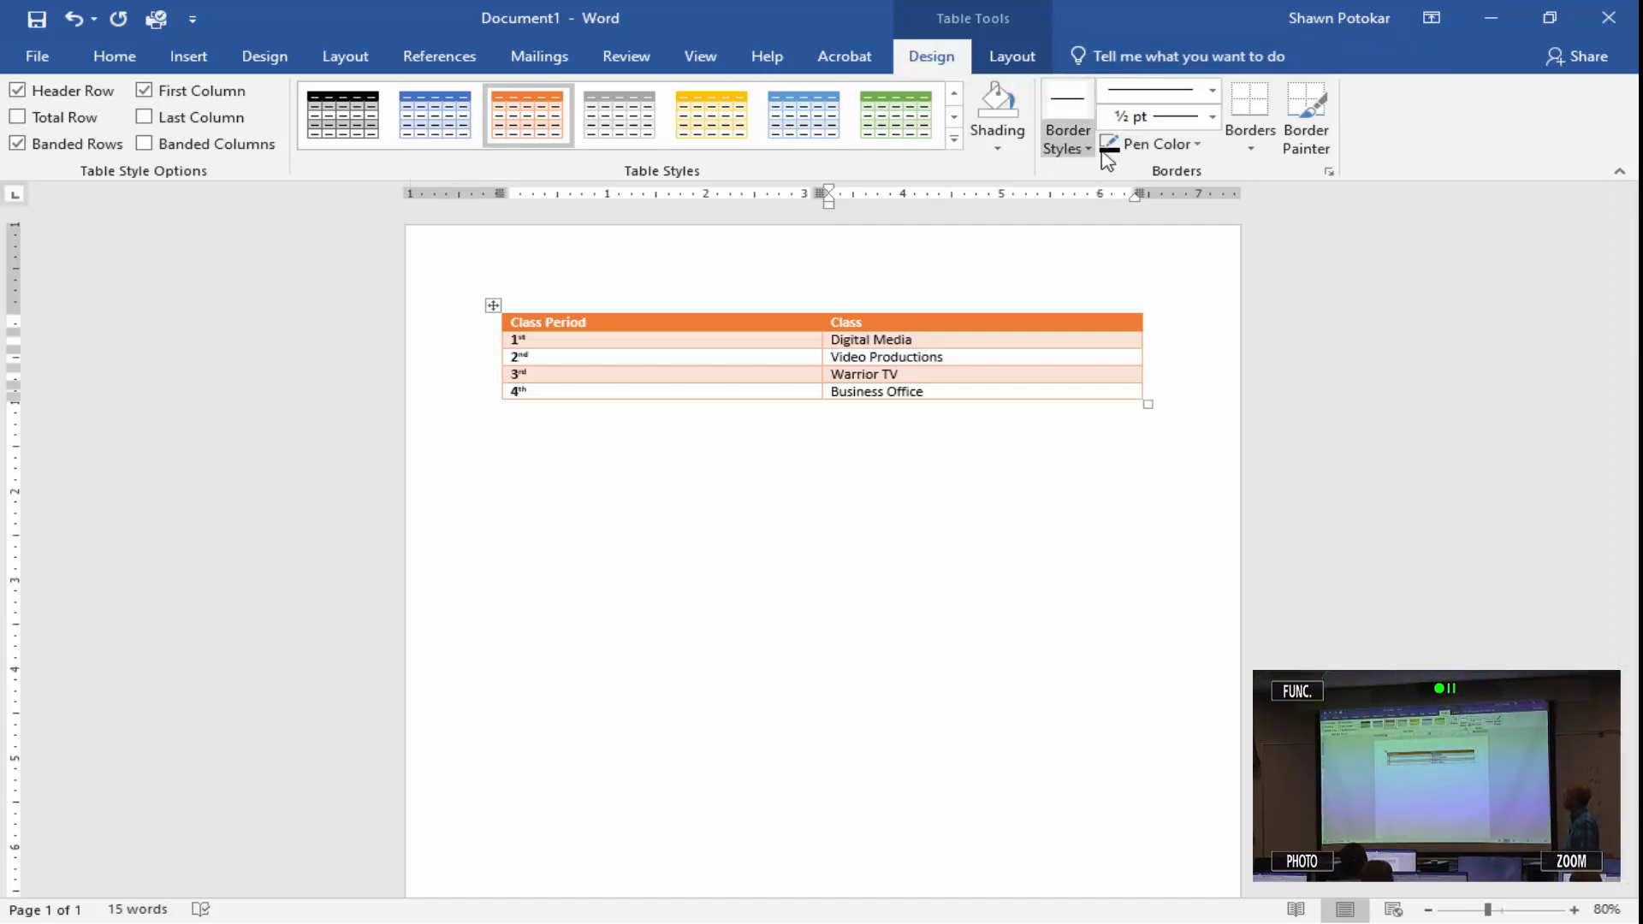
click(1215, 92)
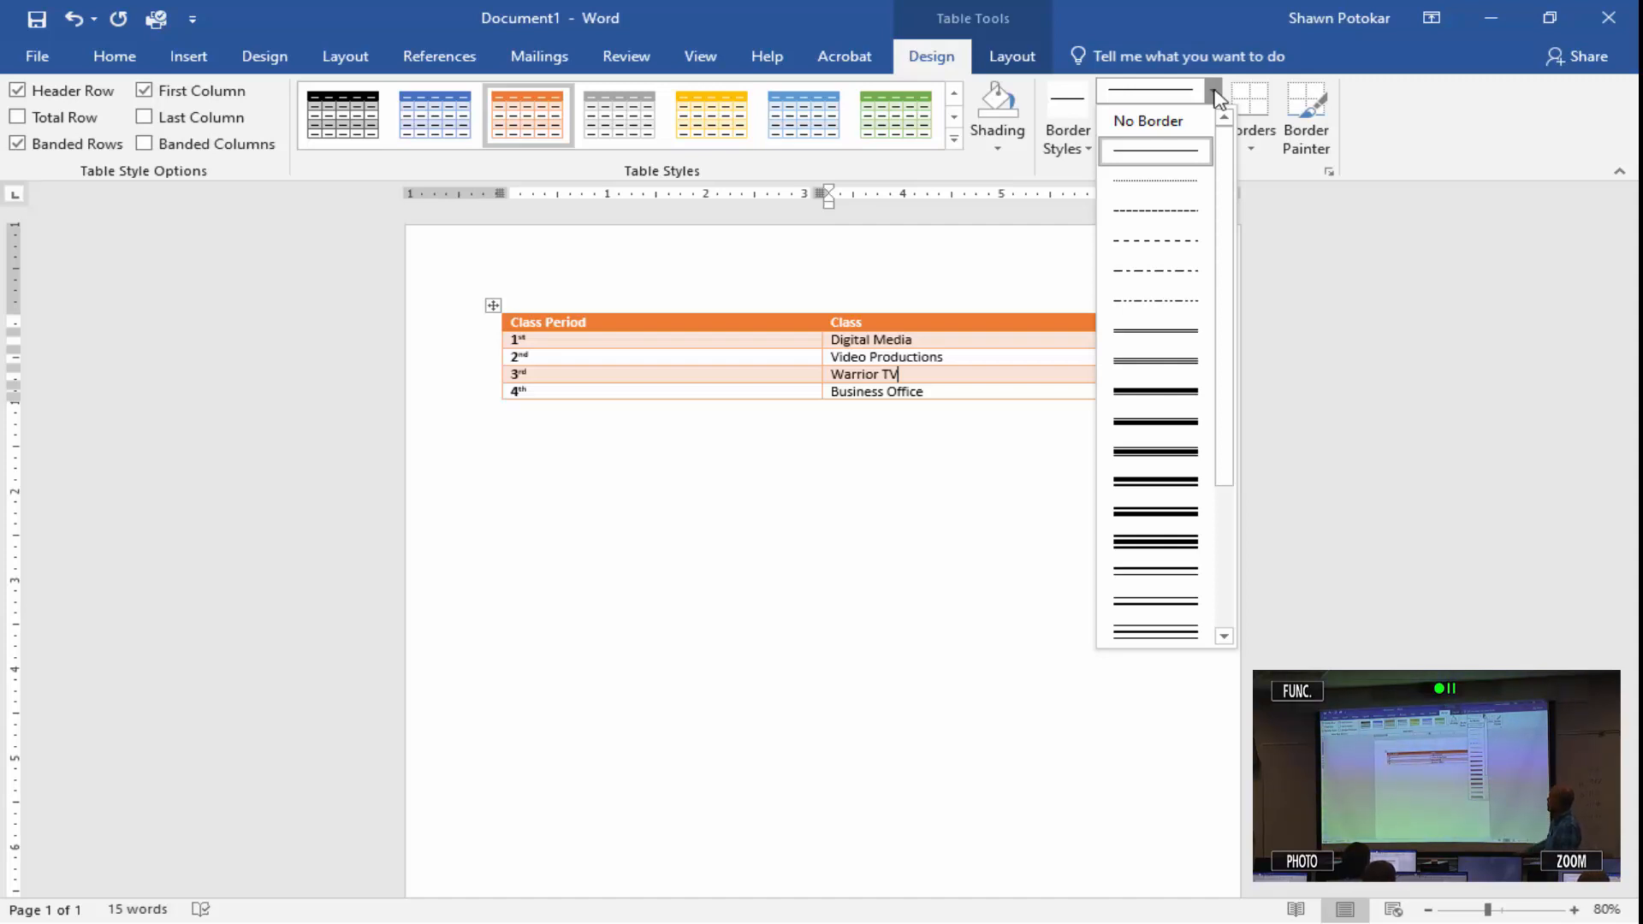
click(1172, 272)
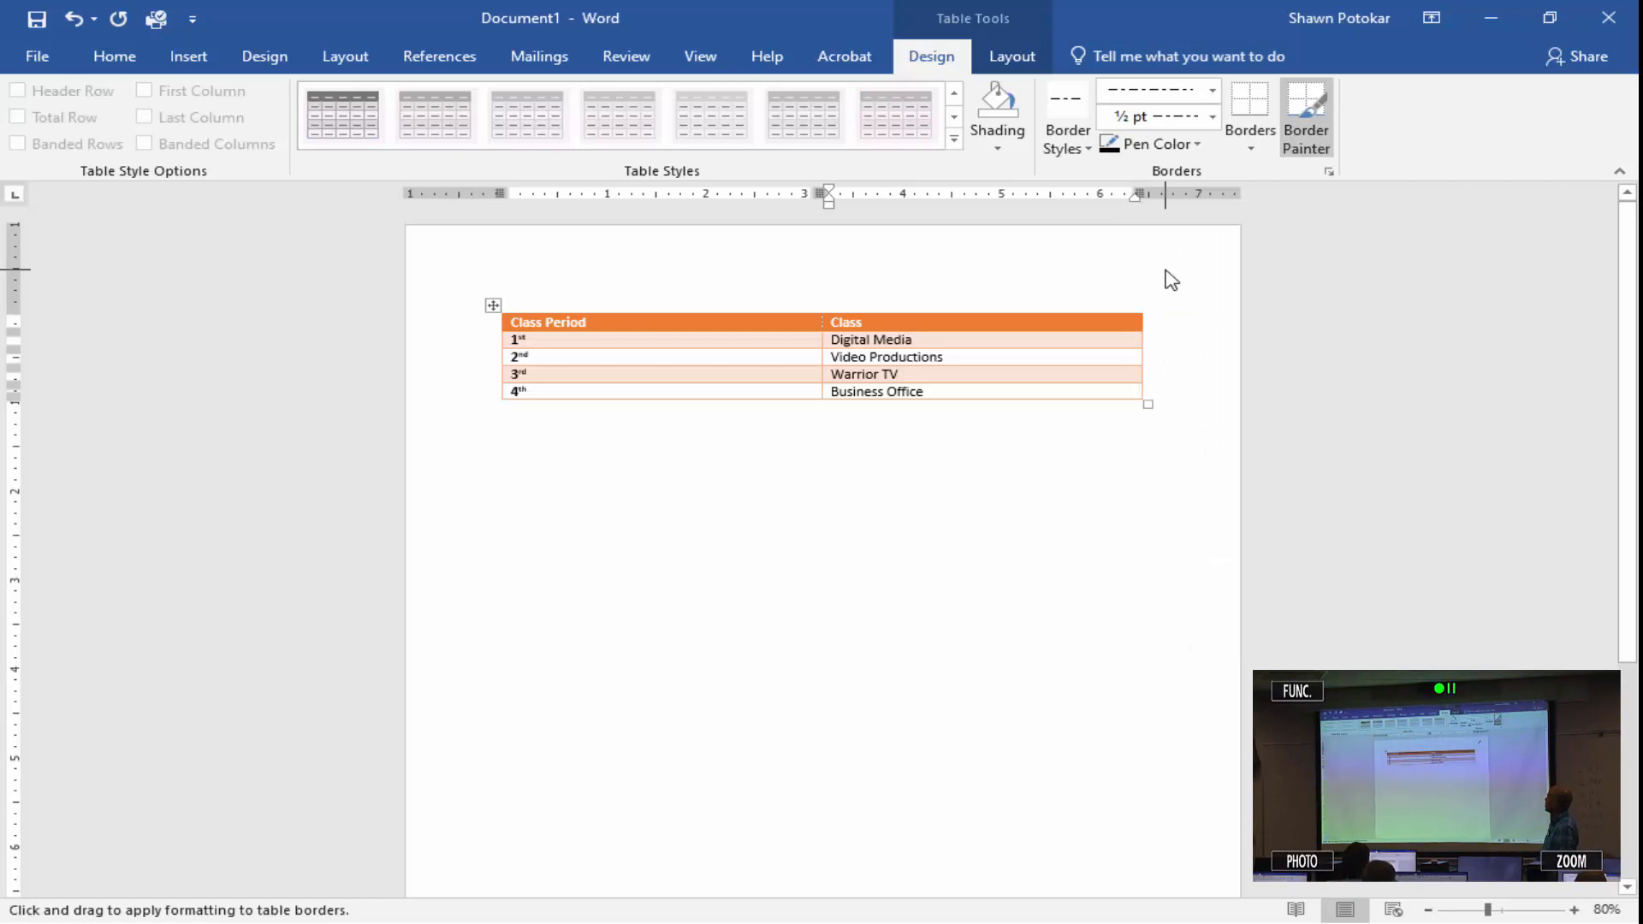
click(1159, 122)
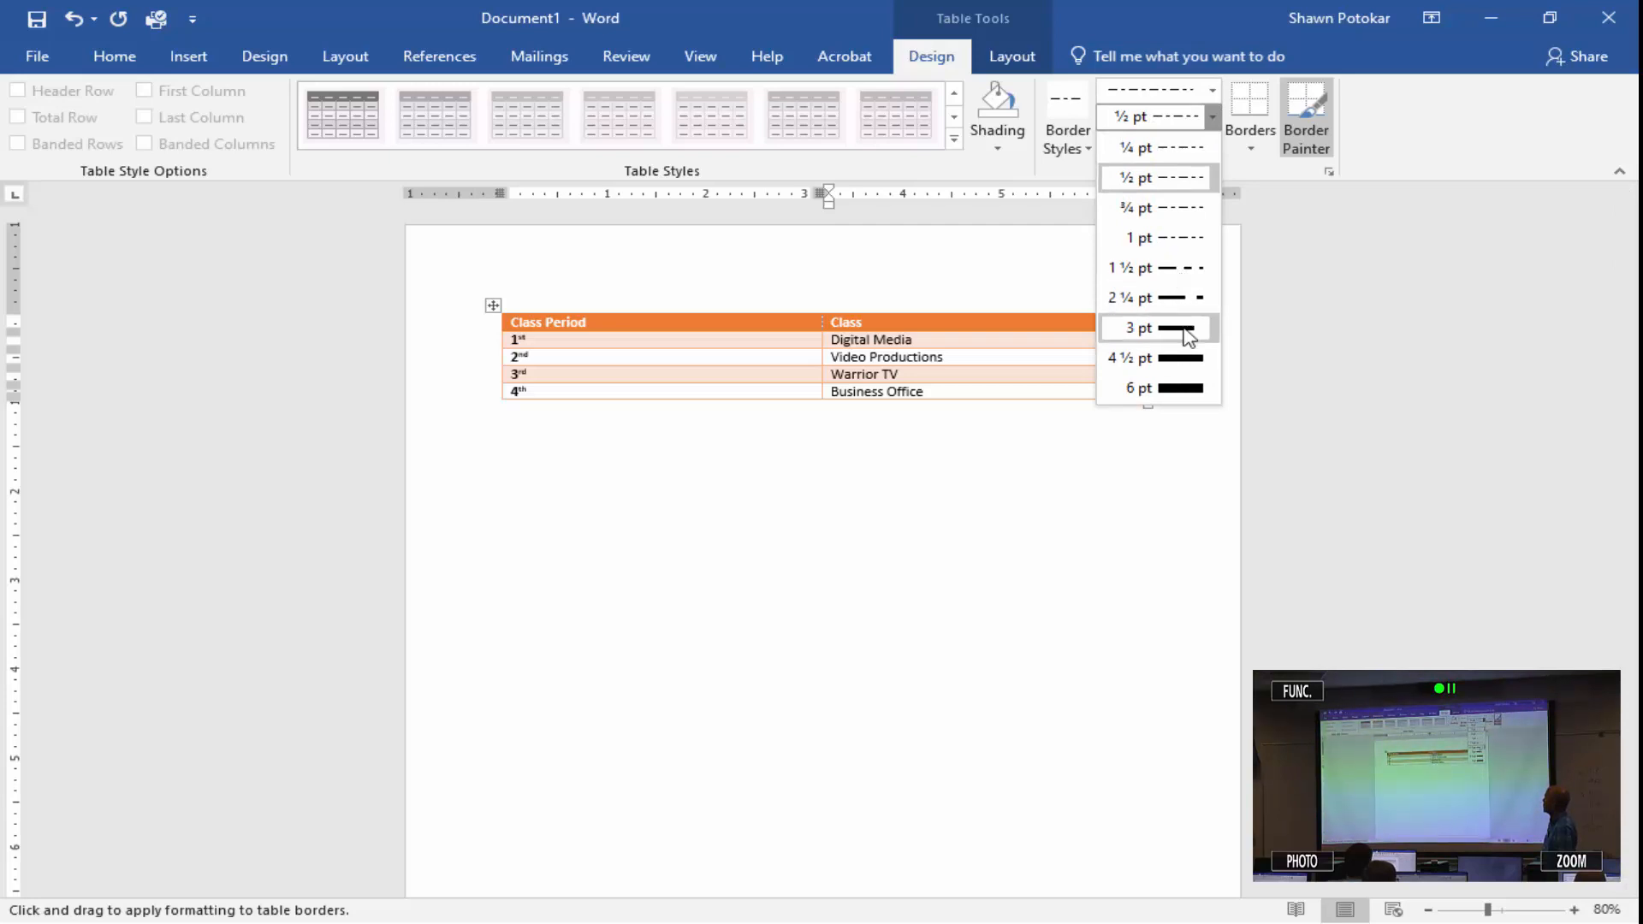
click(1170, 276)
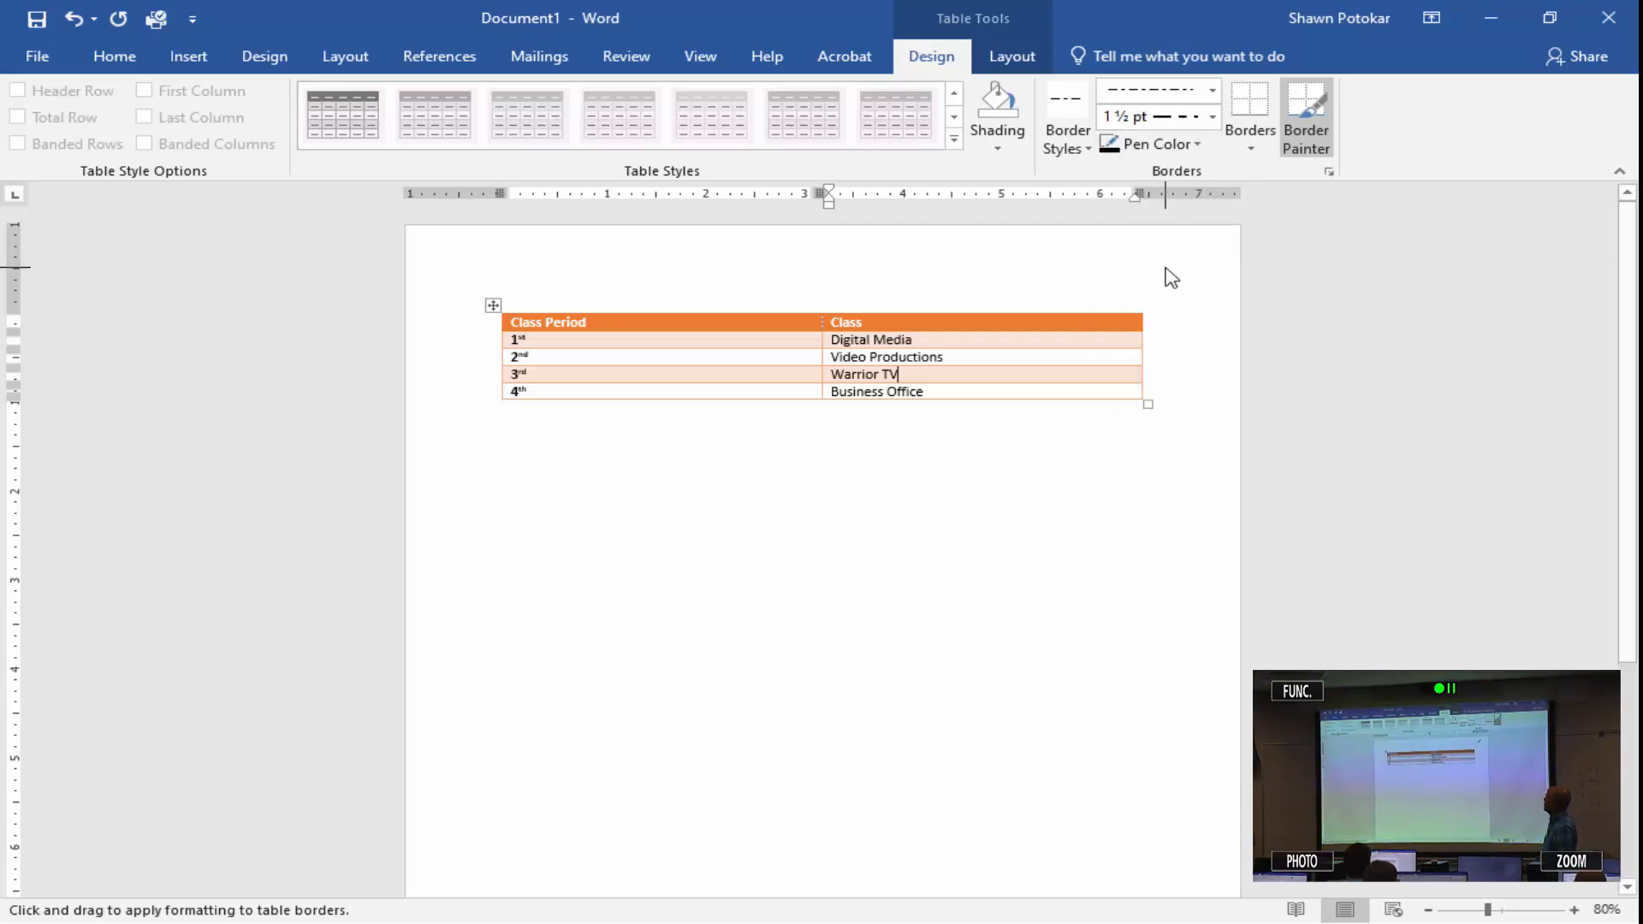
click(1199, 146)
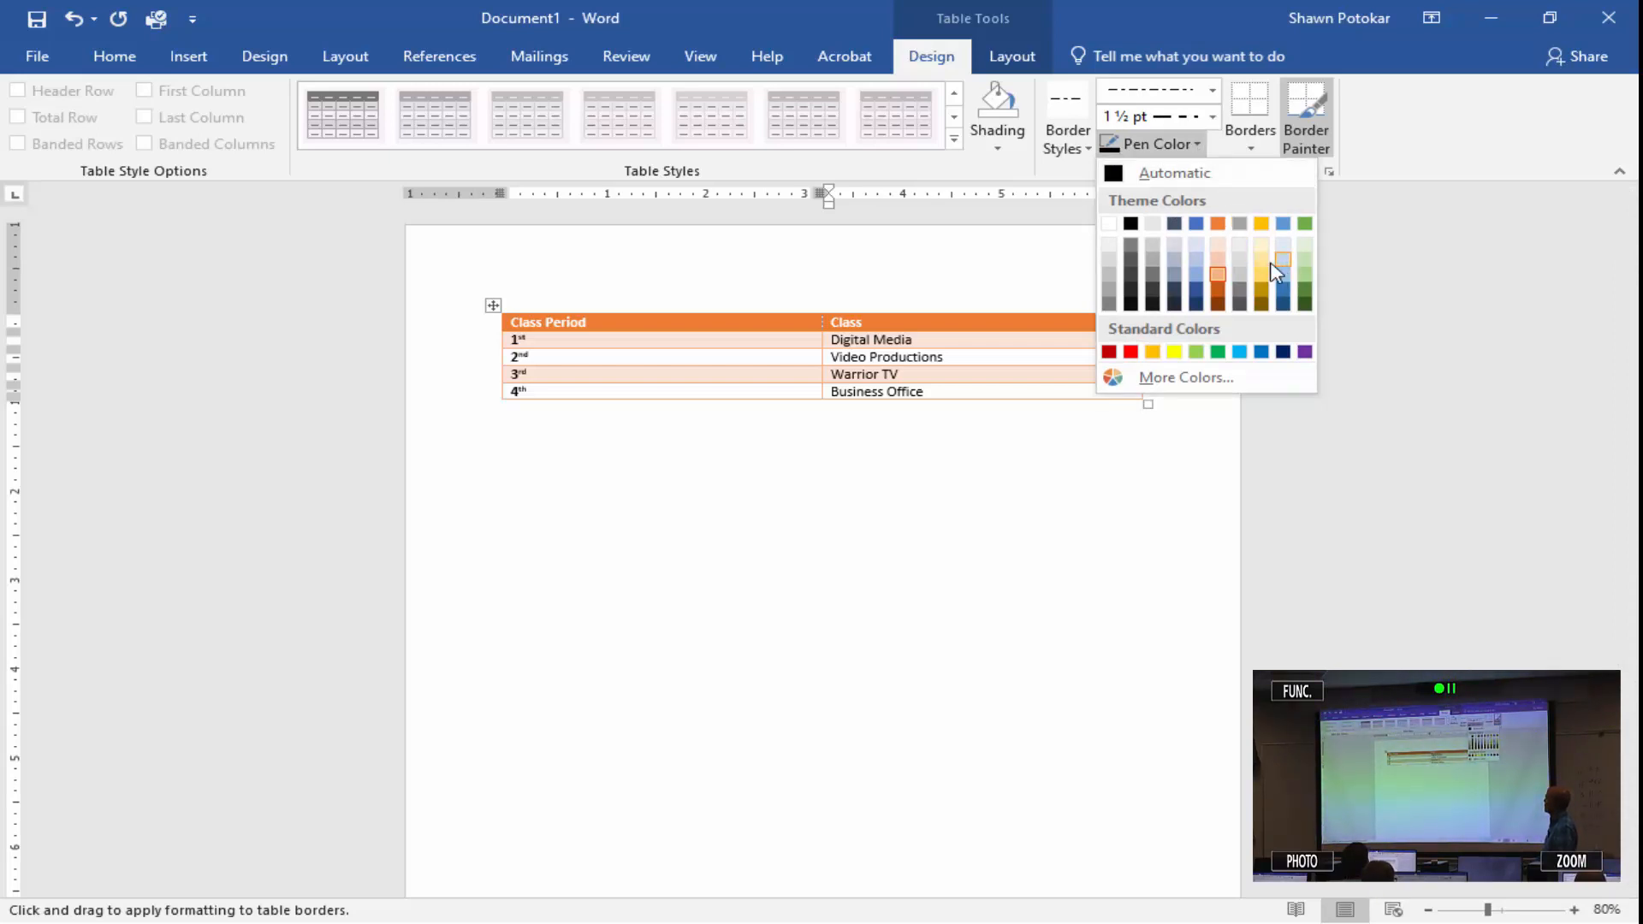
click(1198, 275)
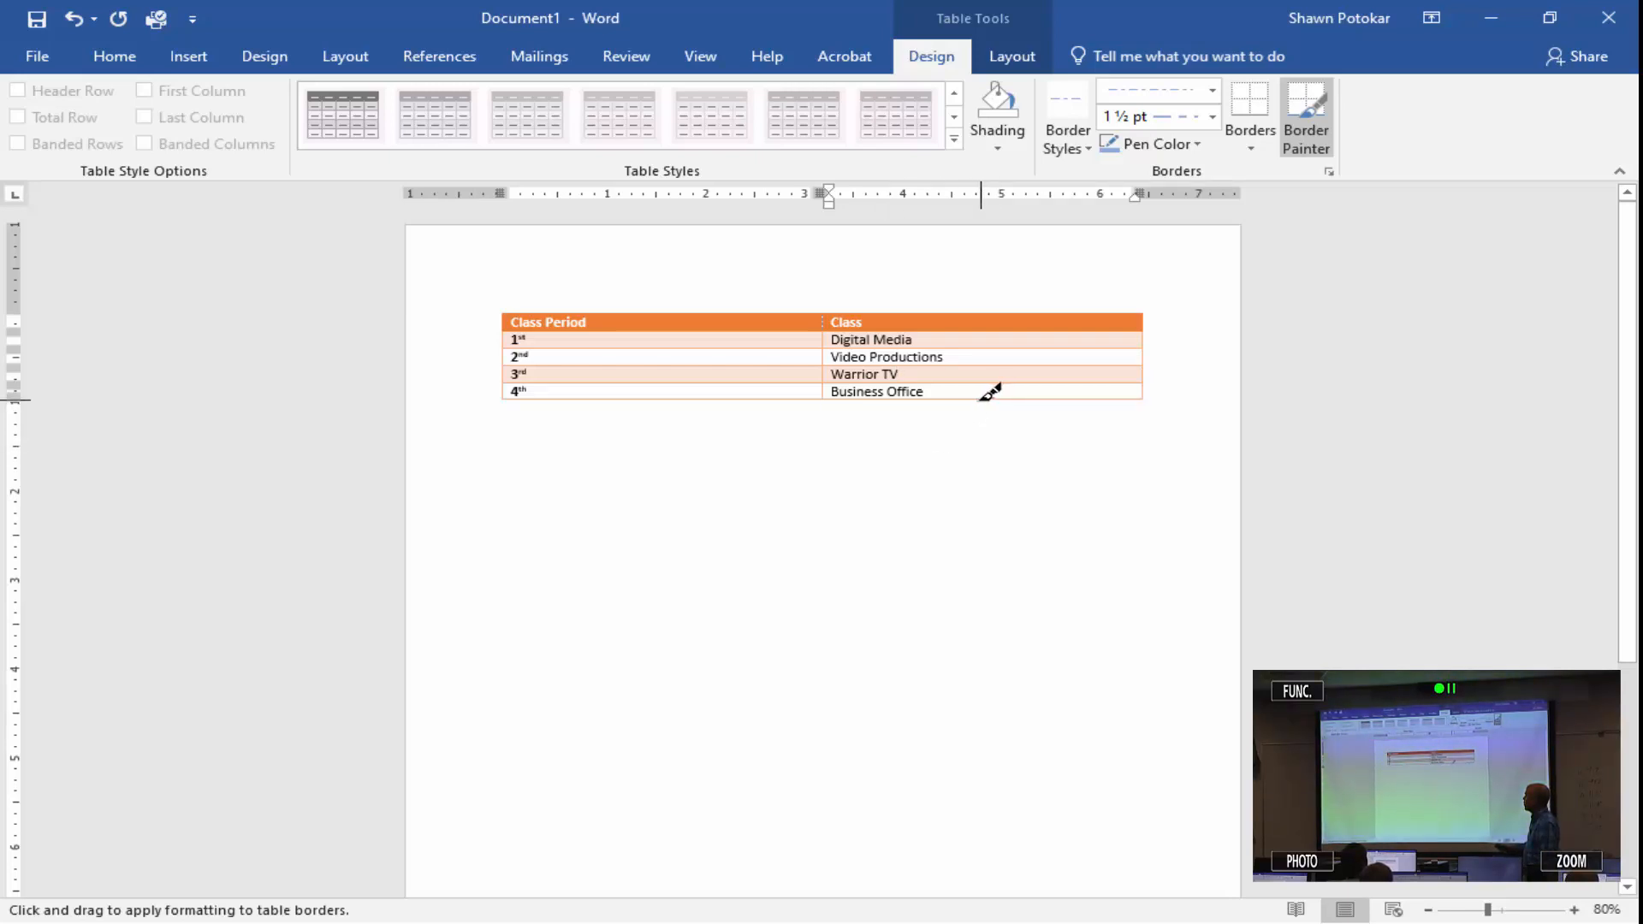
Paint the dash-dot border along all four outer edges of the class schedule table, and turn off the Border Painter.
drag(928, 397, 766, 396)
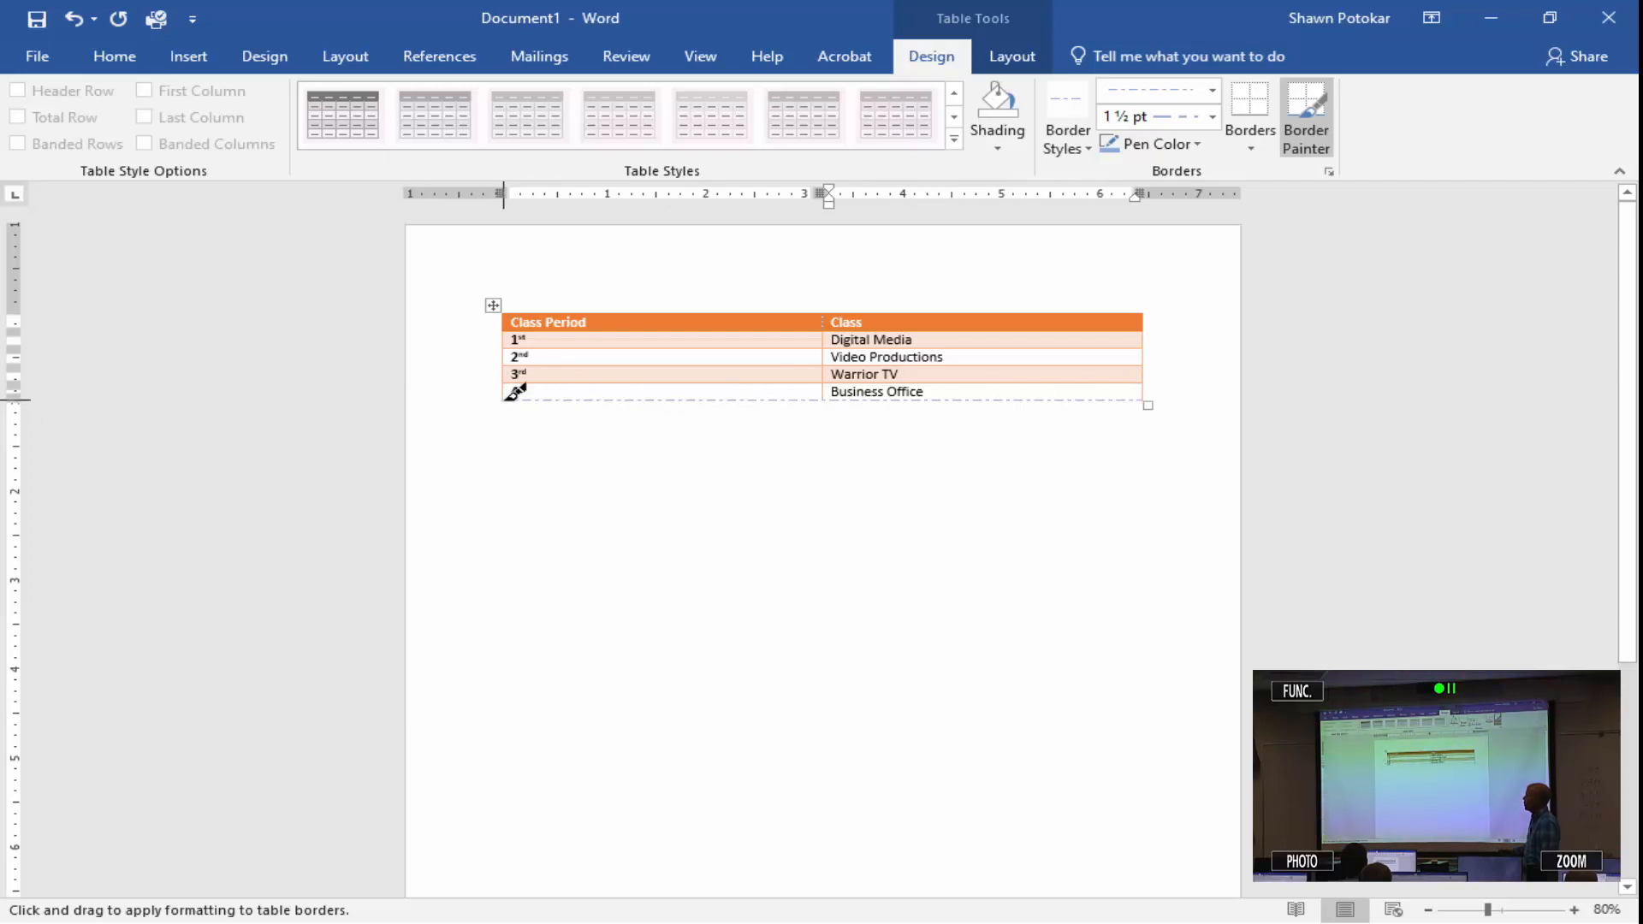
drag(505, 396, 513, 315)
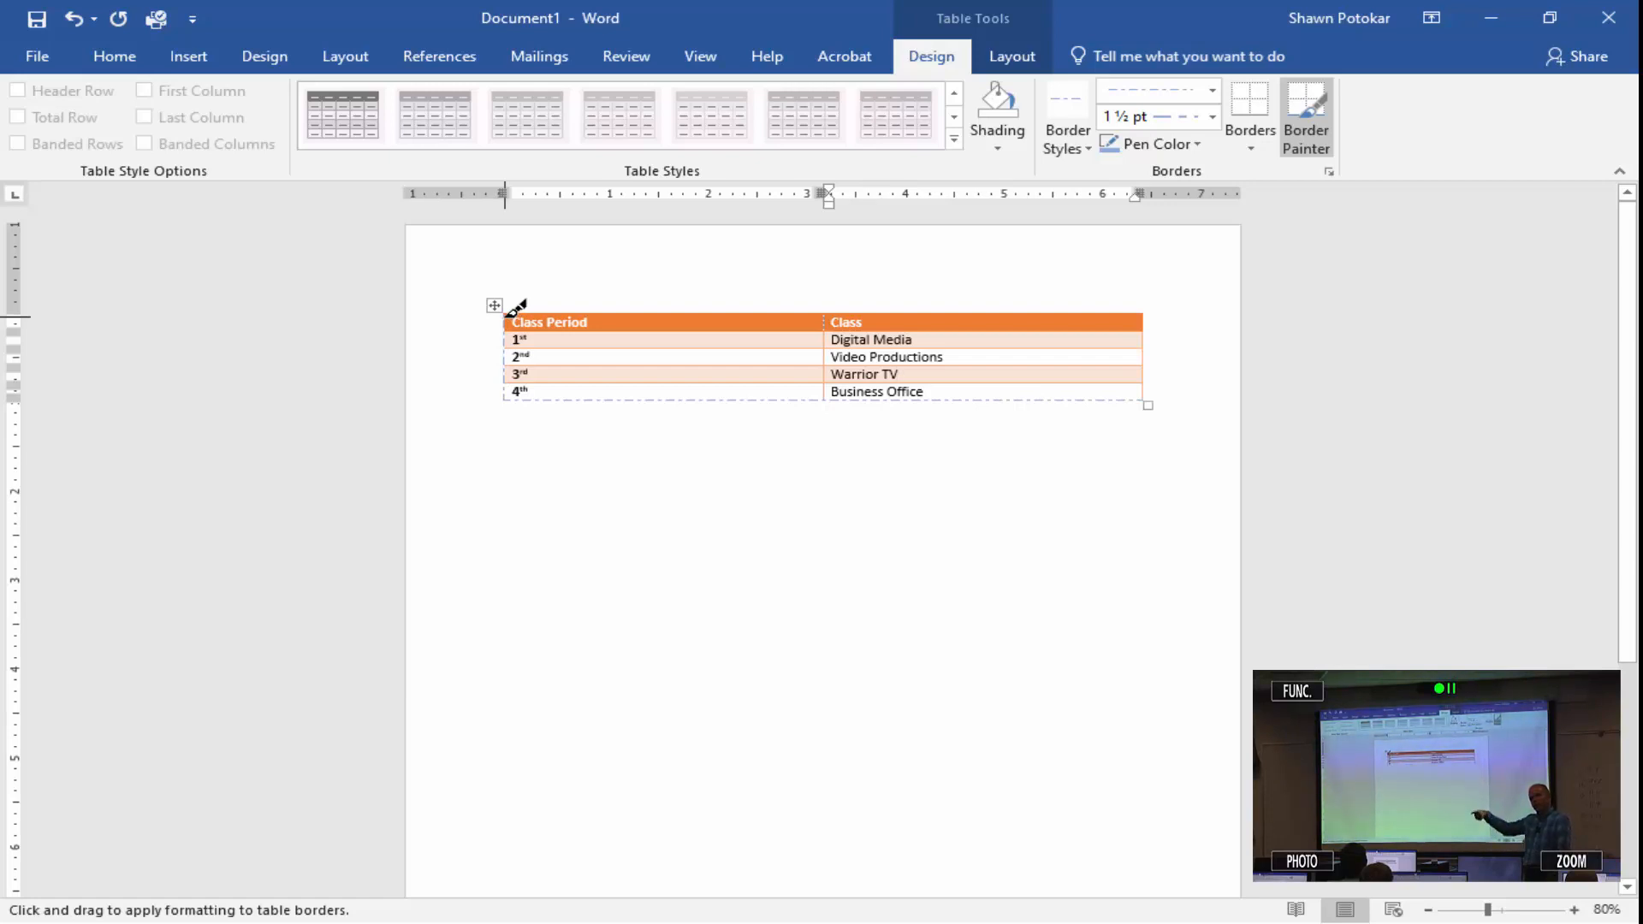
mouse_move(652, 314)
mouse_down()
mouse_move(1127, 312)
mouse_move(1137, 344)
mouse_move(1145, 317)
mouse_move(1145, 400)
mouse_up()
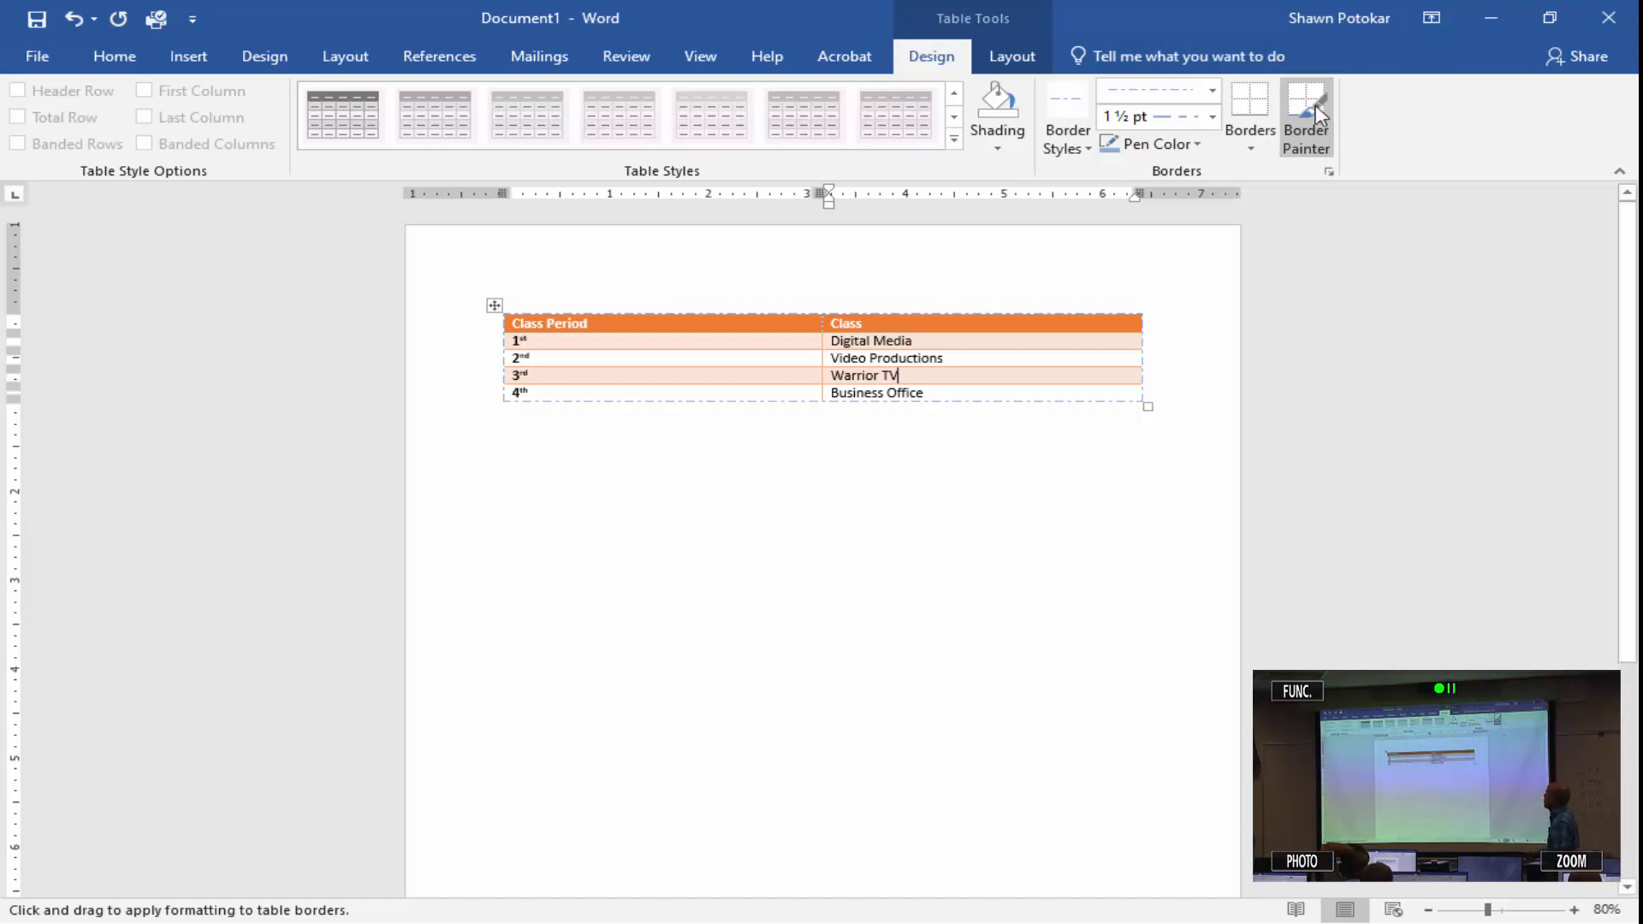
click(1315, 149)
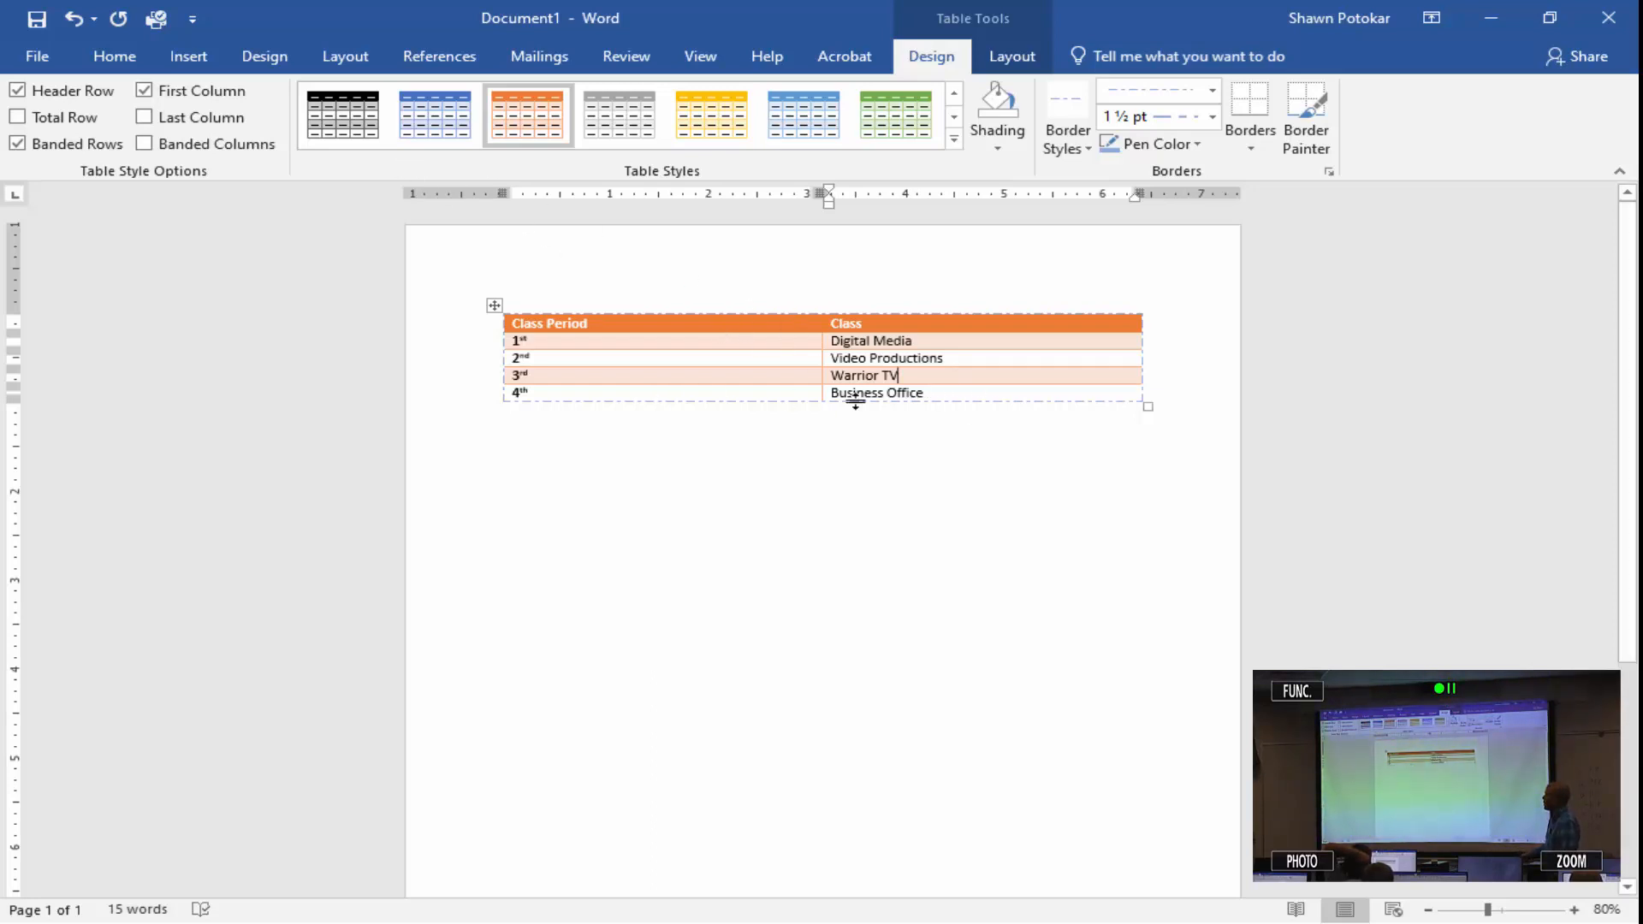
Apply All Borders to the entire class schedule table with the dash-dot line, and deselect the table.
drag(957, 389, 683, 321)
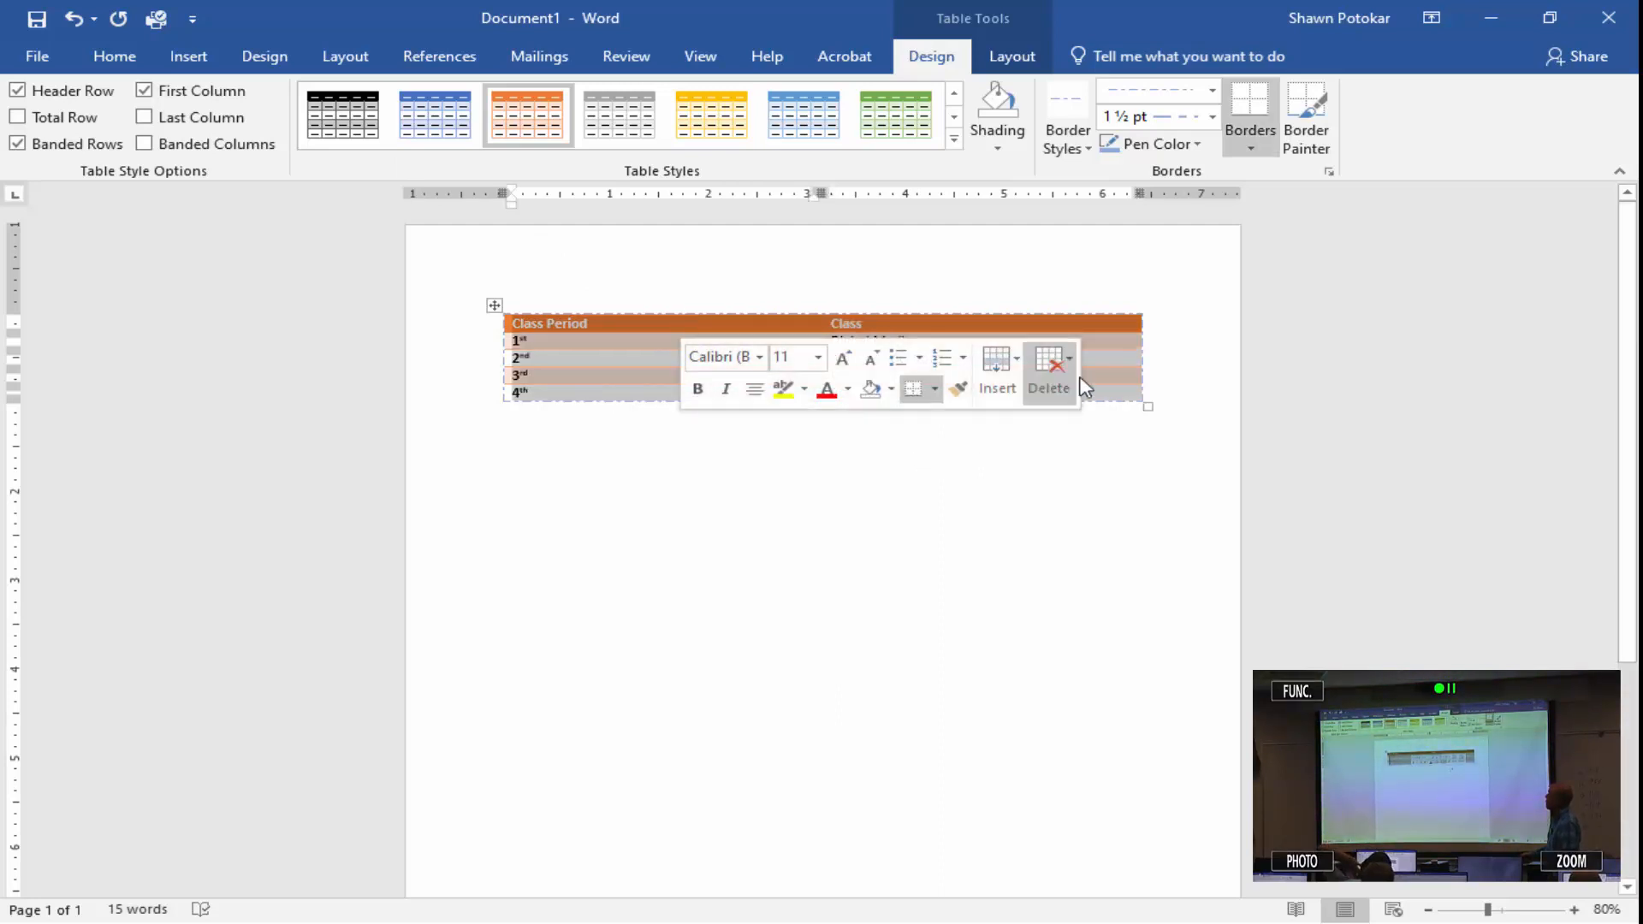
click(1252, 144)
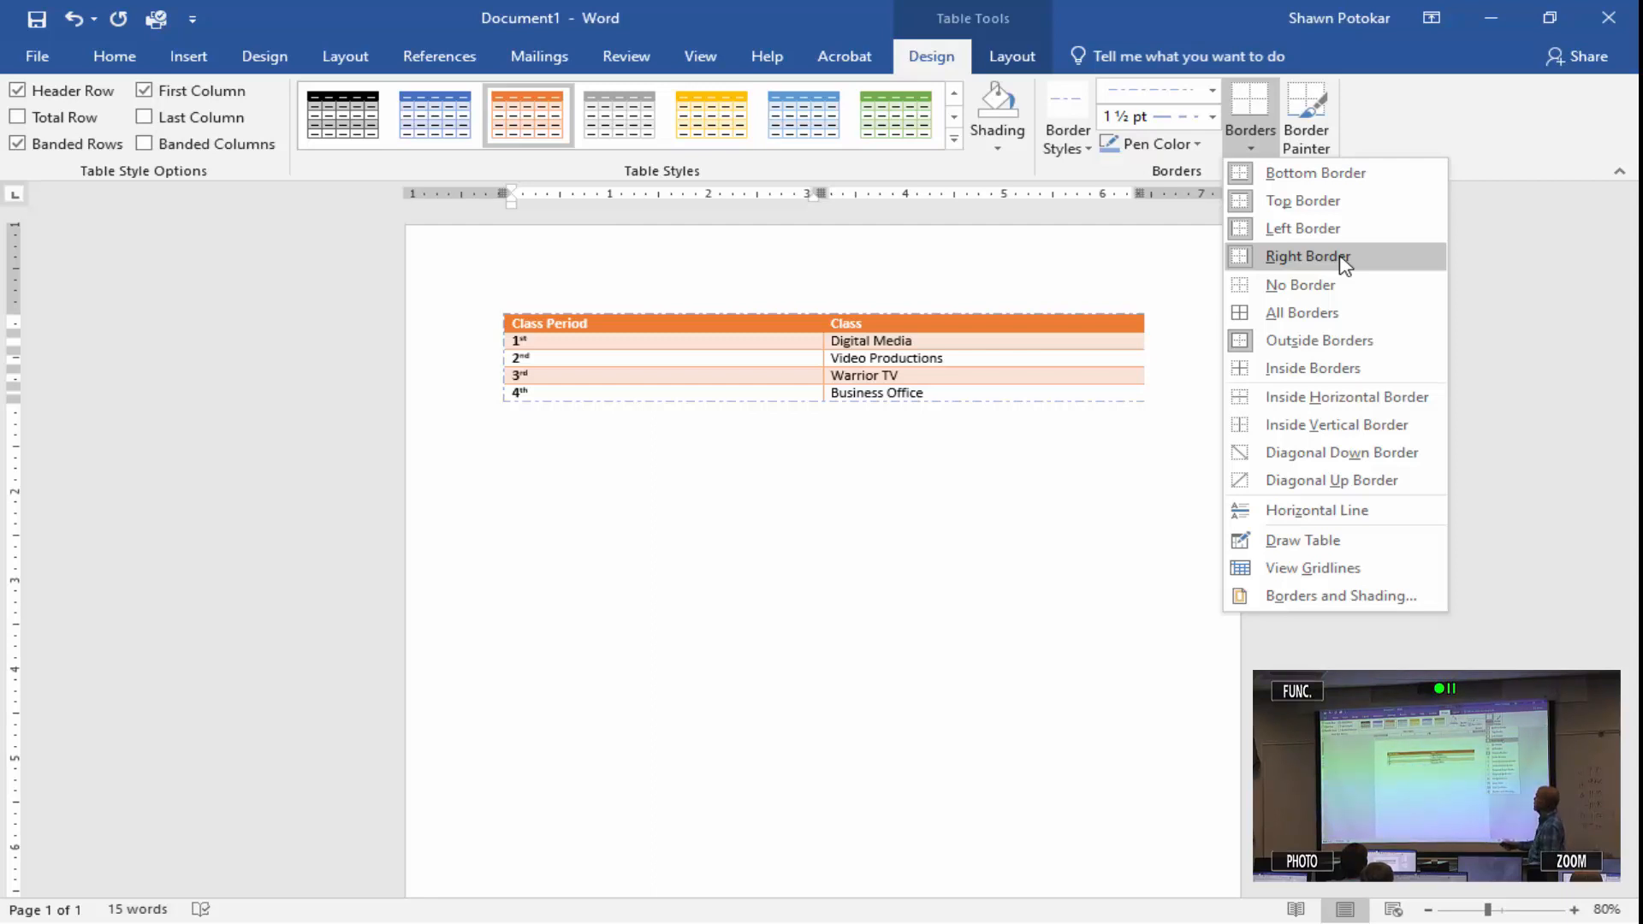
click(1290, 314)
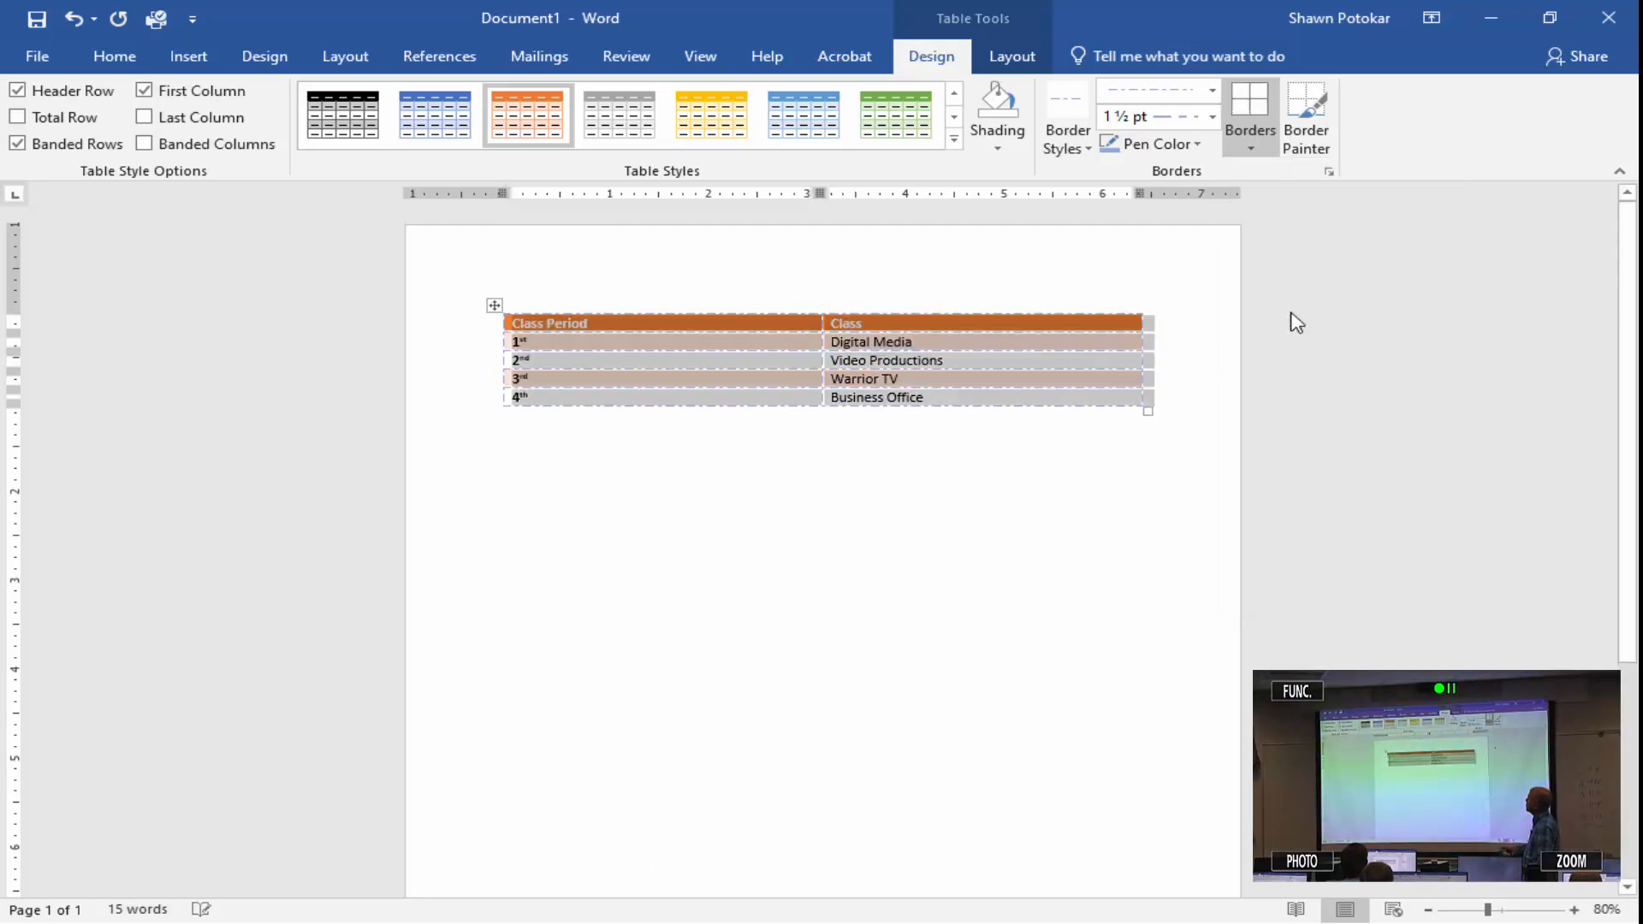
click(948, 453)
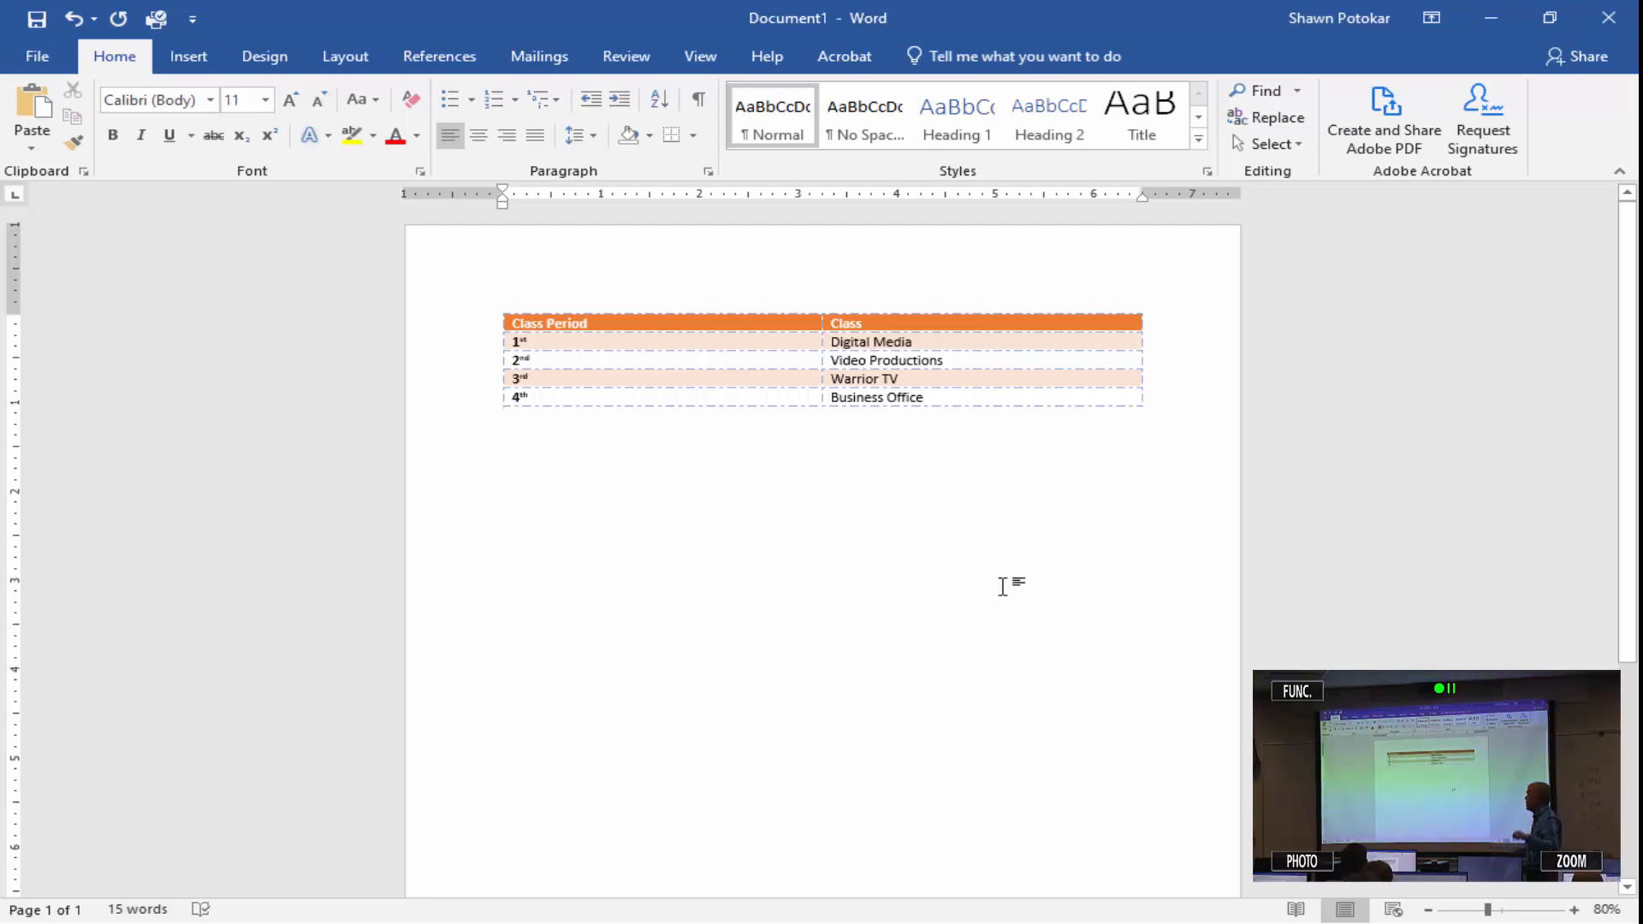
drag(964, 393, 804, 359)
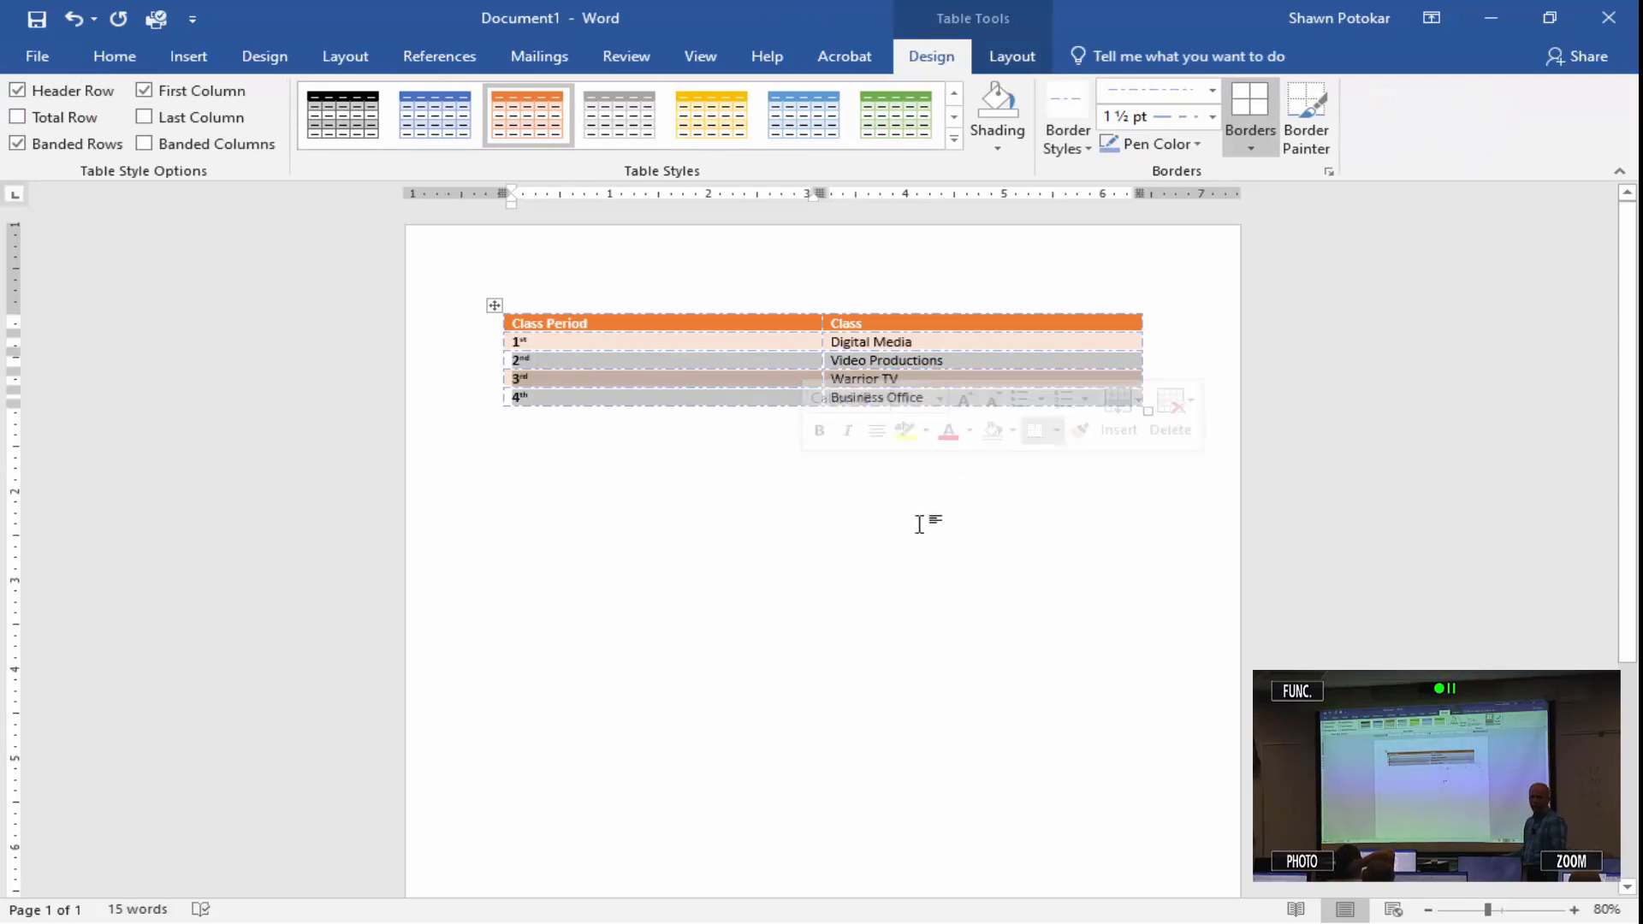
click(920, 523)
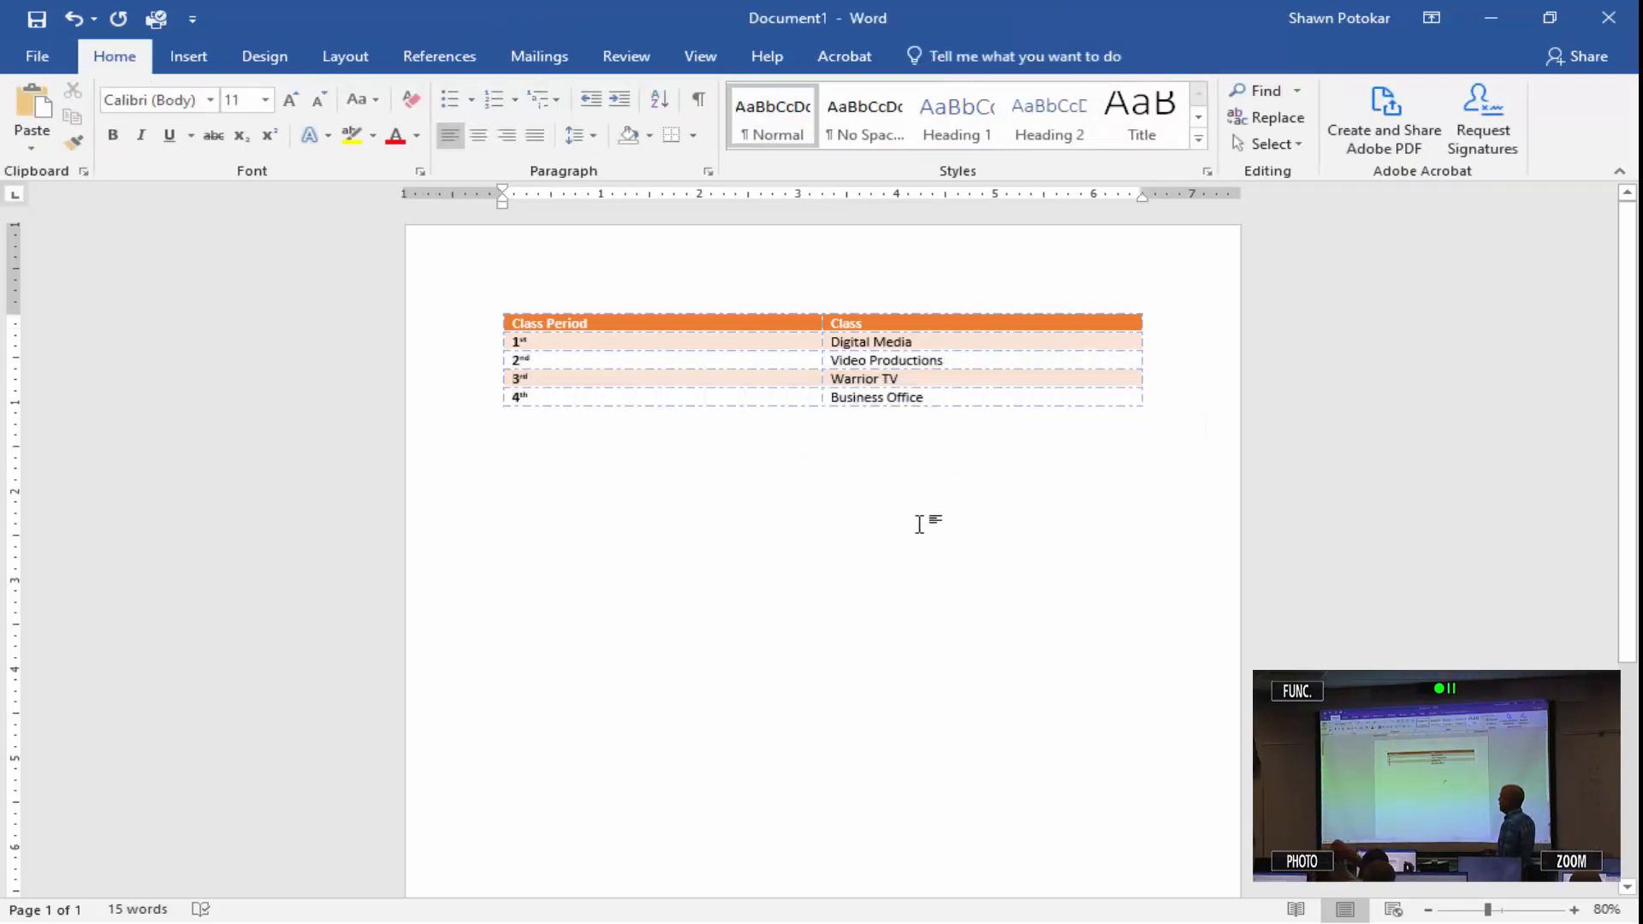
Insert a row above the 2nd period row and fill it with Flex and the teacher's surname.
click(807, 360)
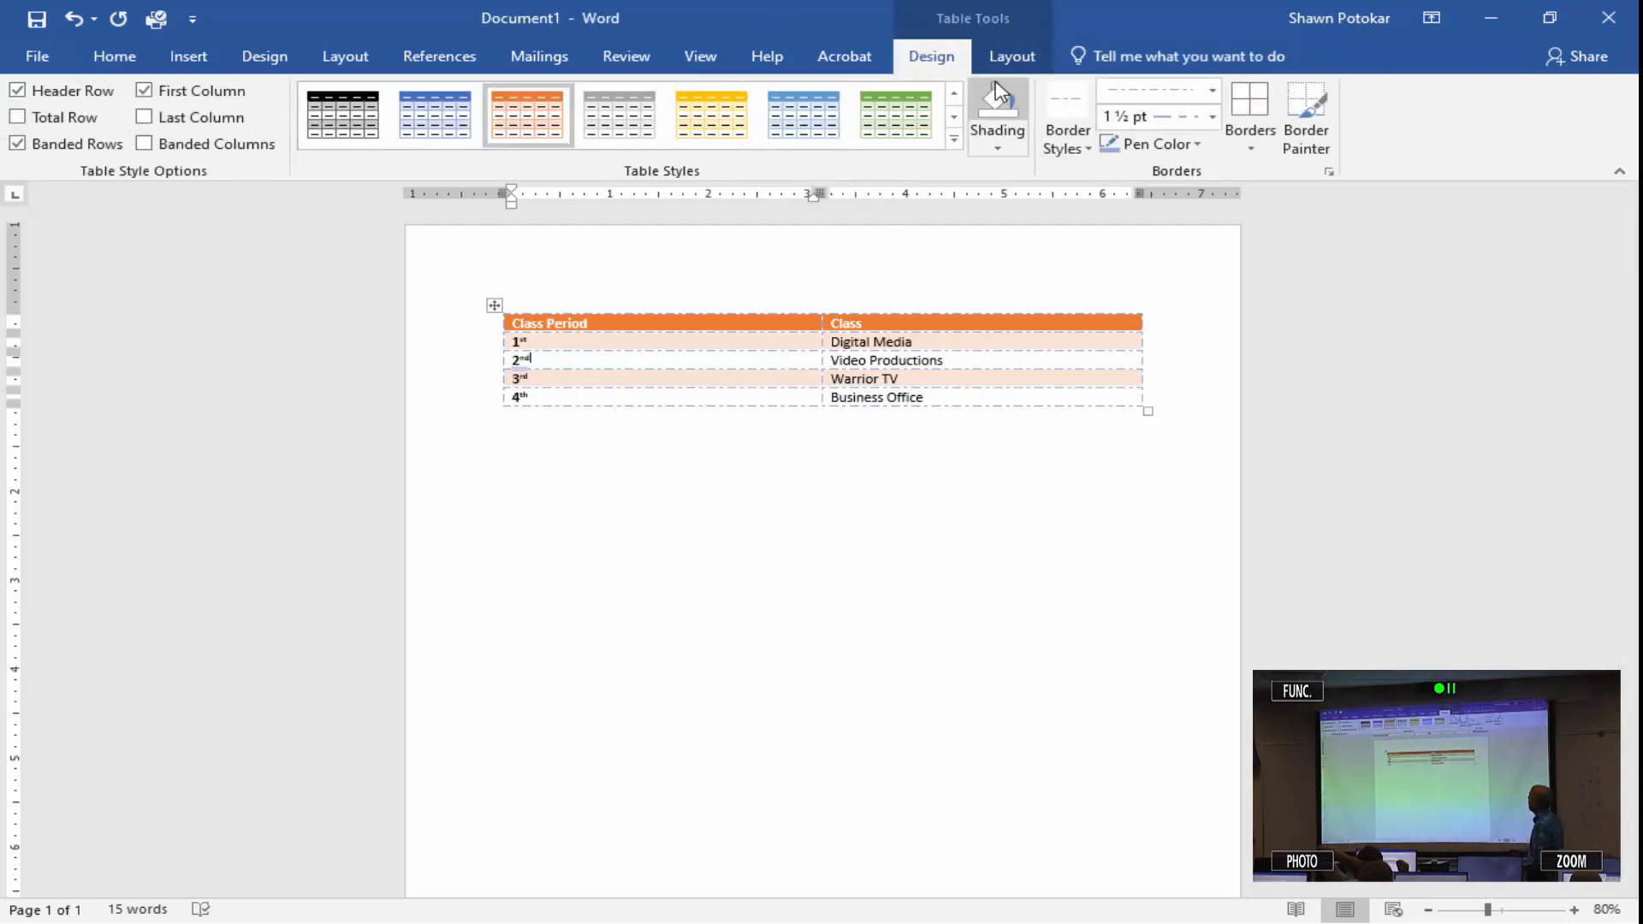
click(1003, 60)
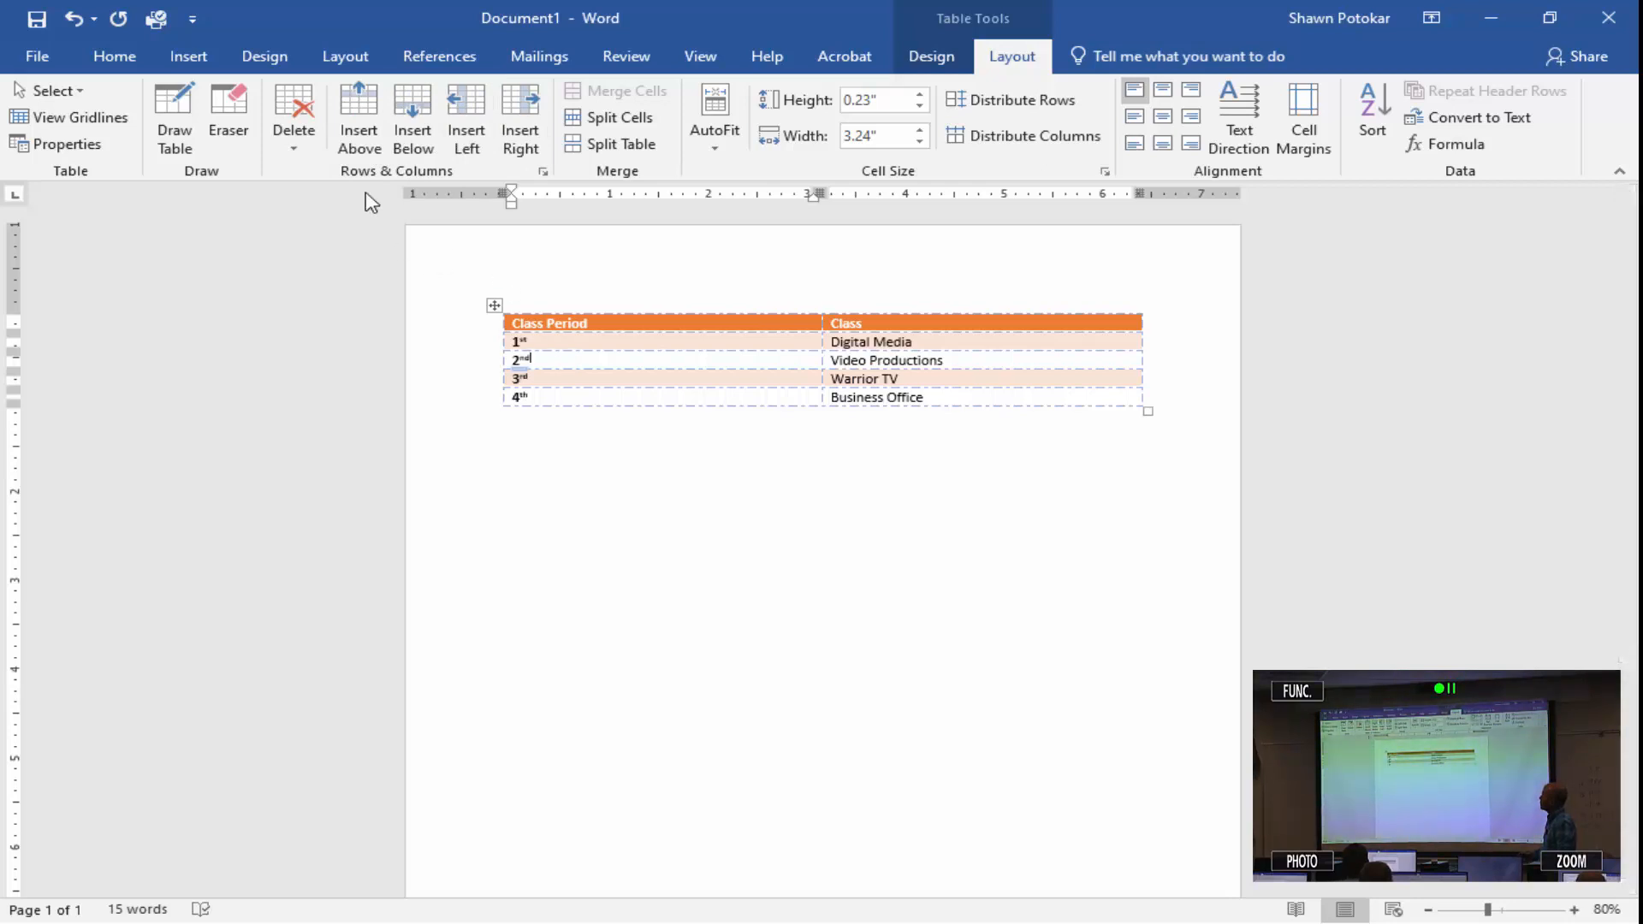
click(358, 102)
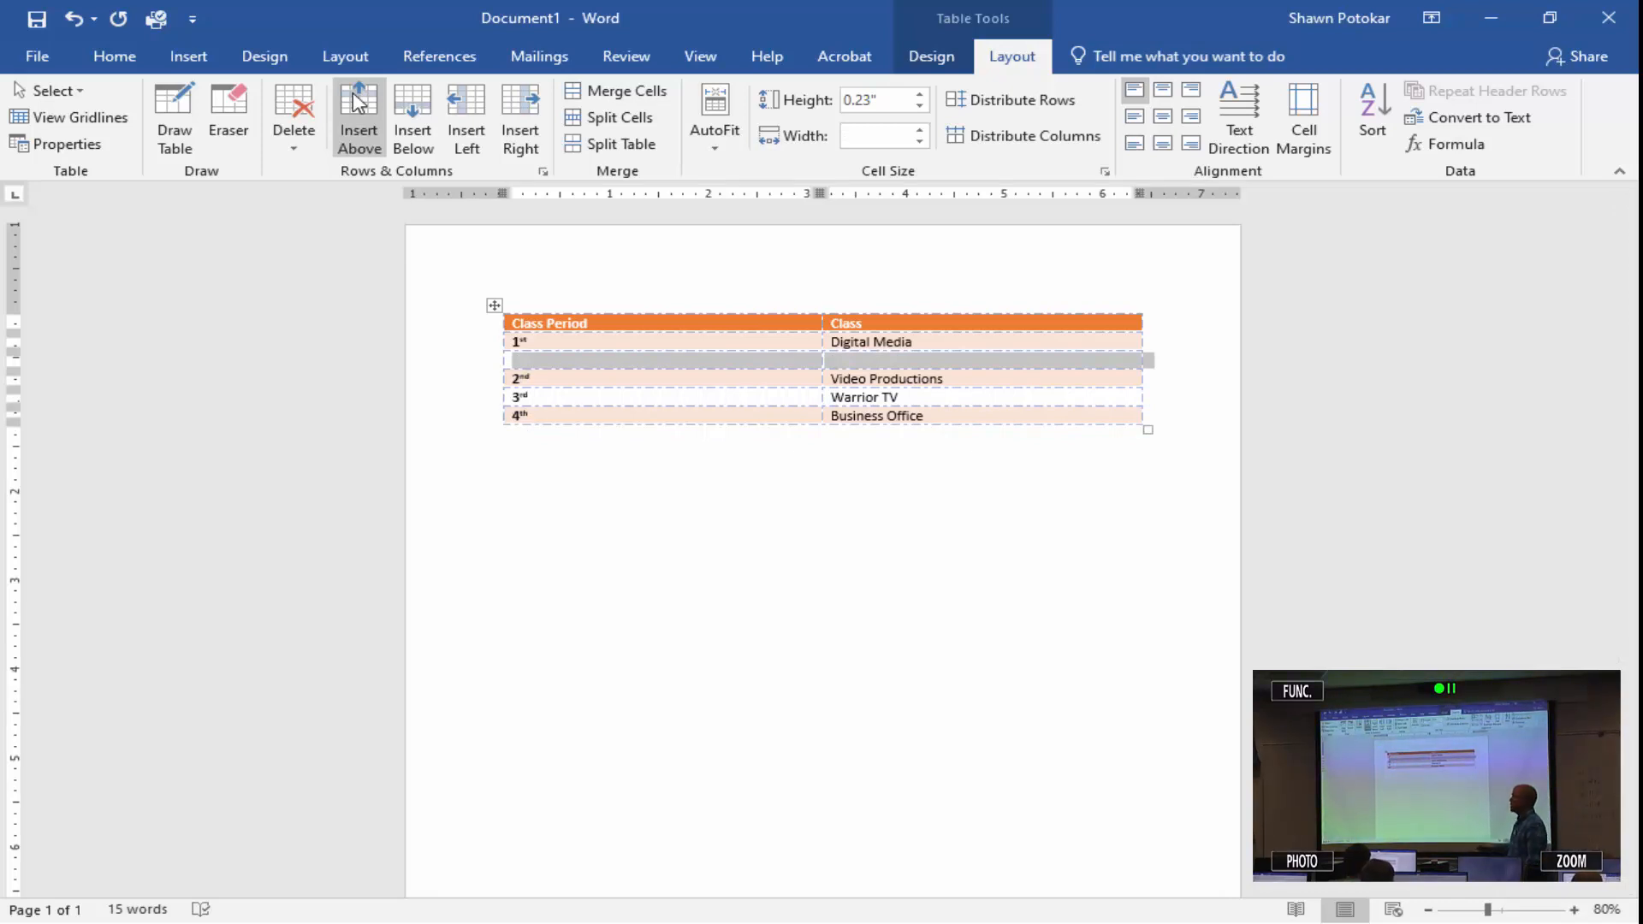
click(570, 366)
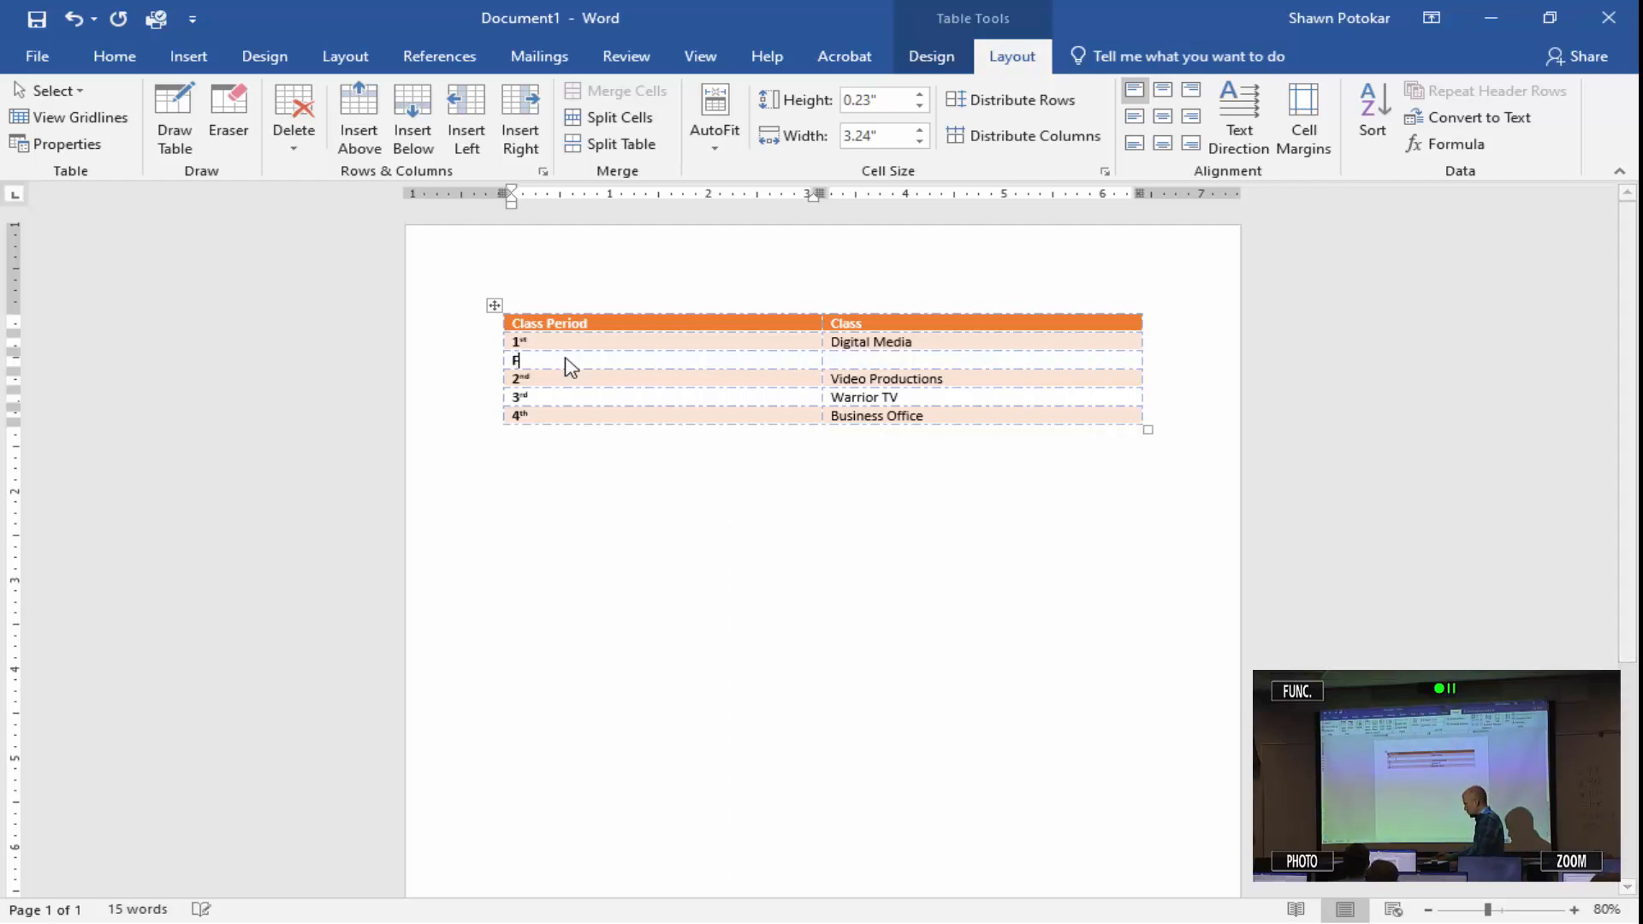
text(Flex)
key(Tab)
text(Potokar)
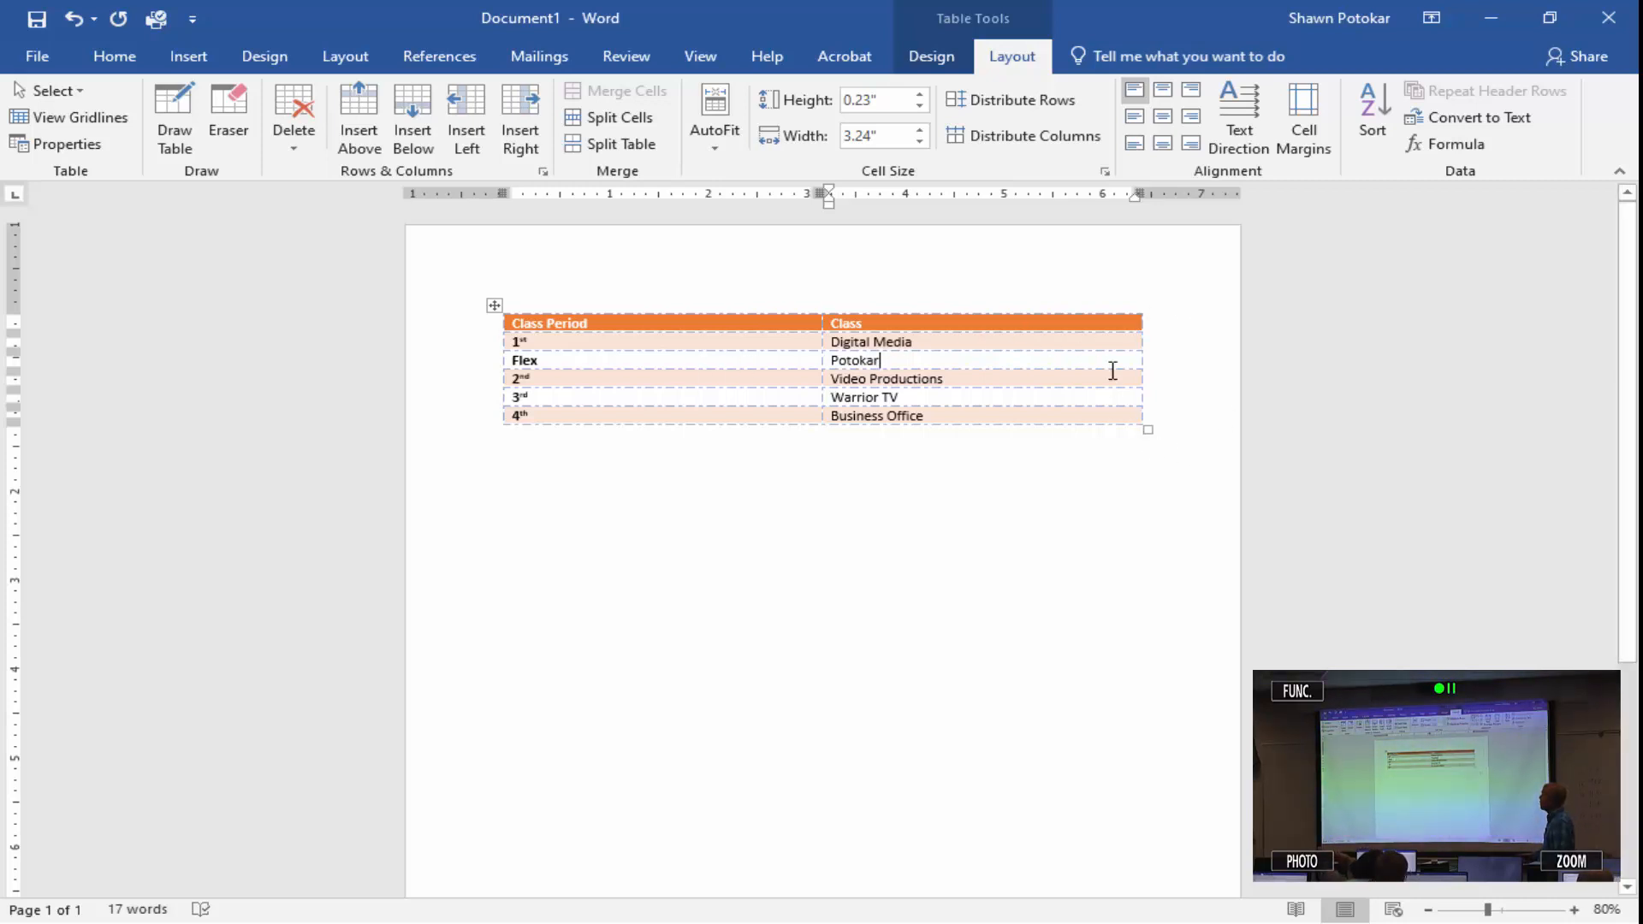
Insert a column to the right of the Class column and give it the header Teacher.
click(924, 356)
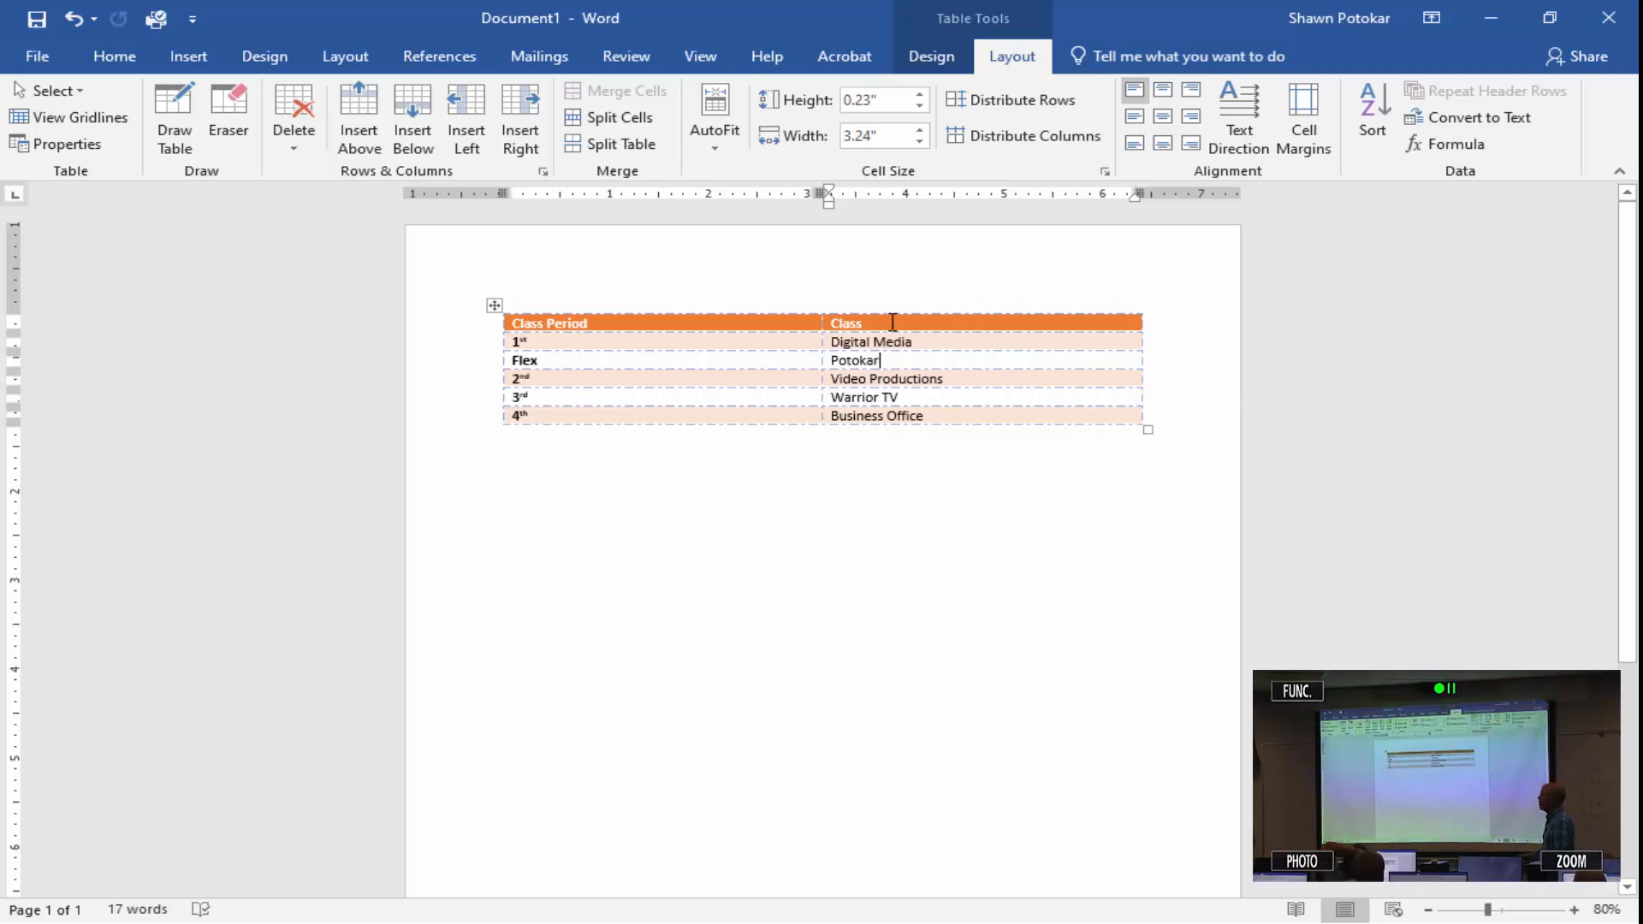
click(510, 130)
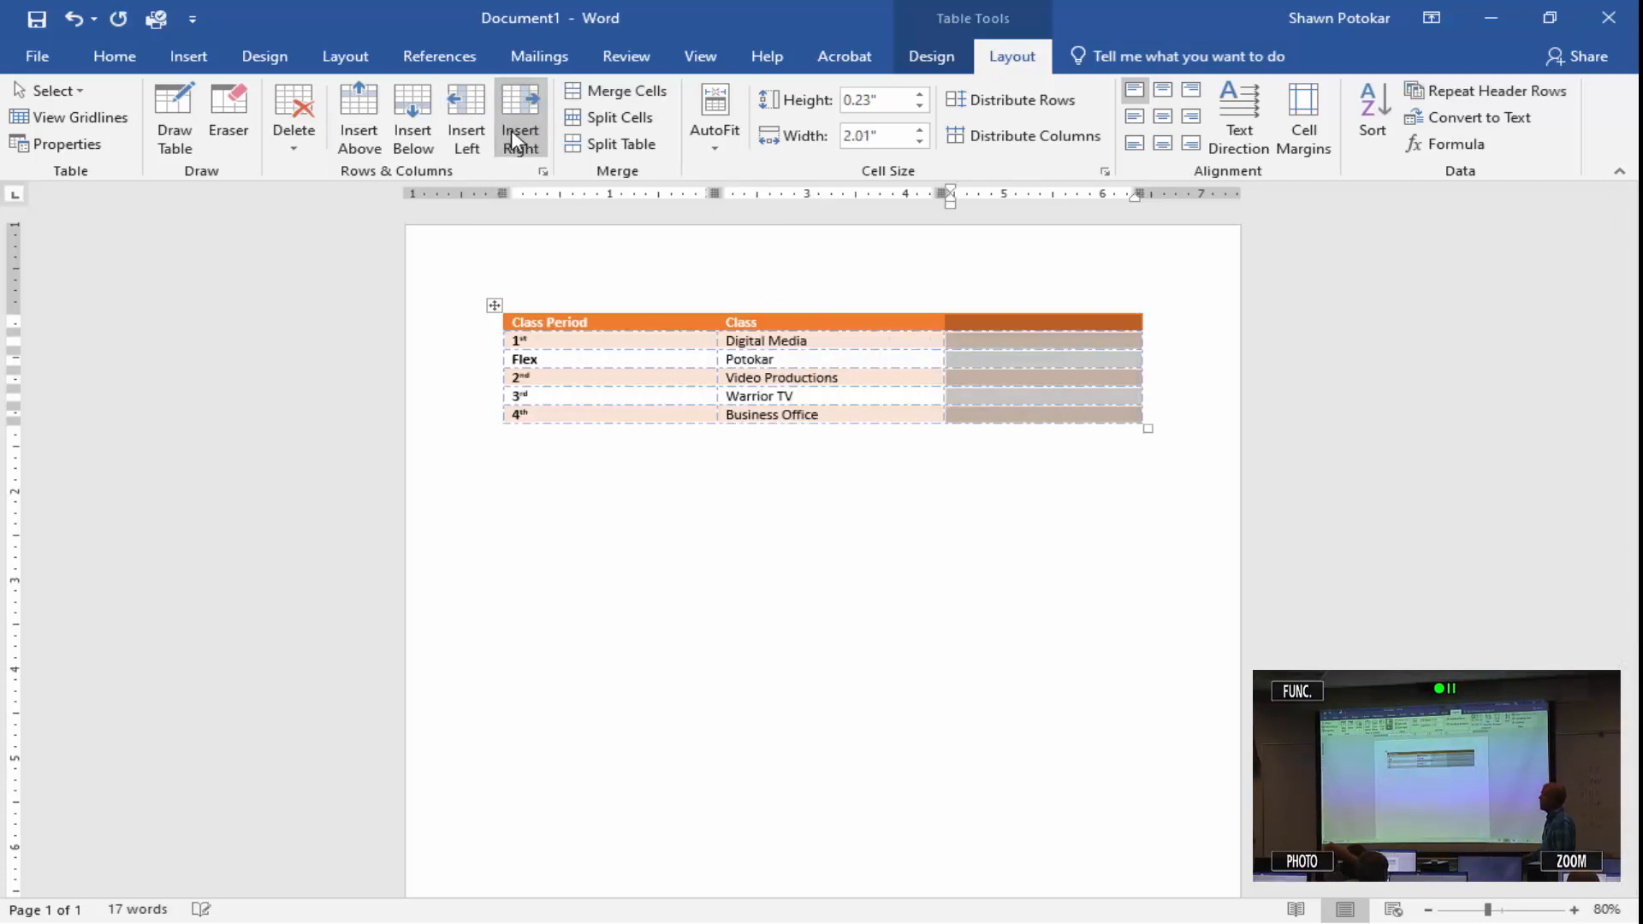
click(1069, 310)
click(1040, 340)
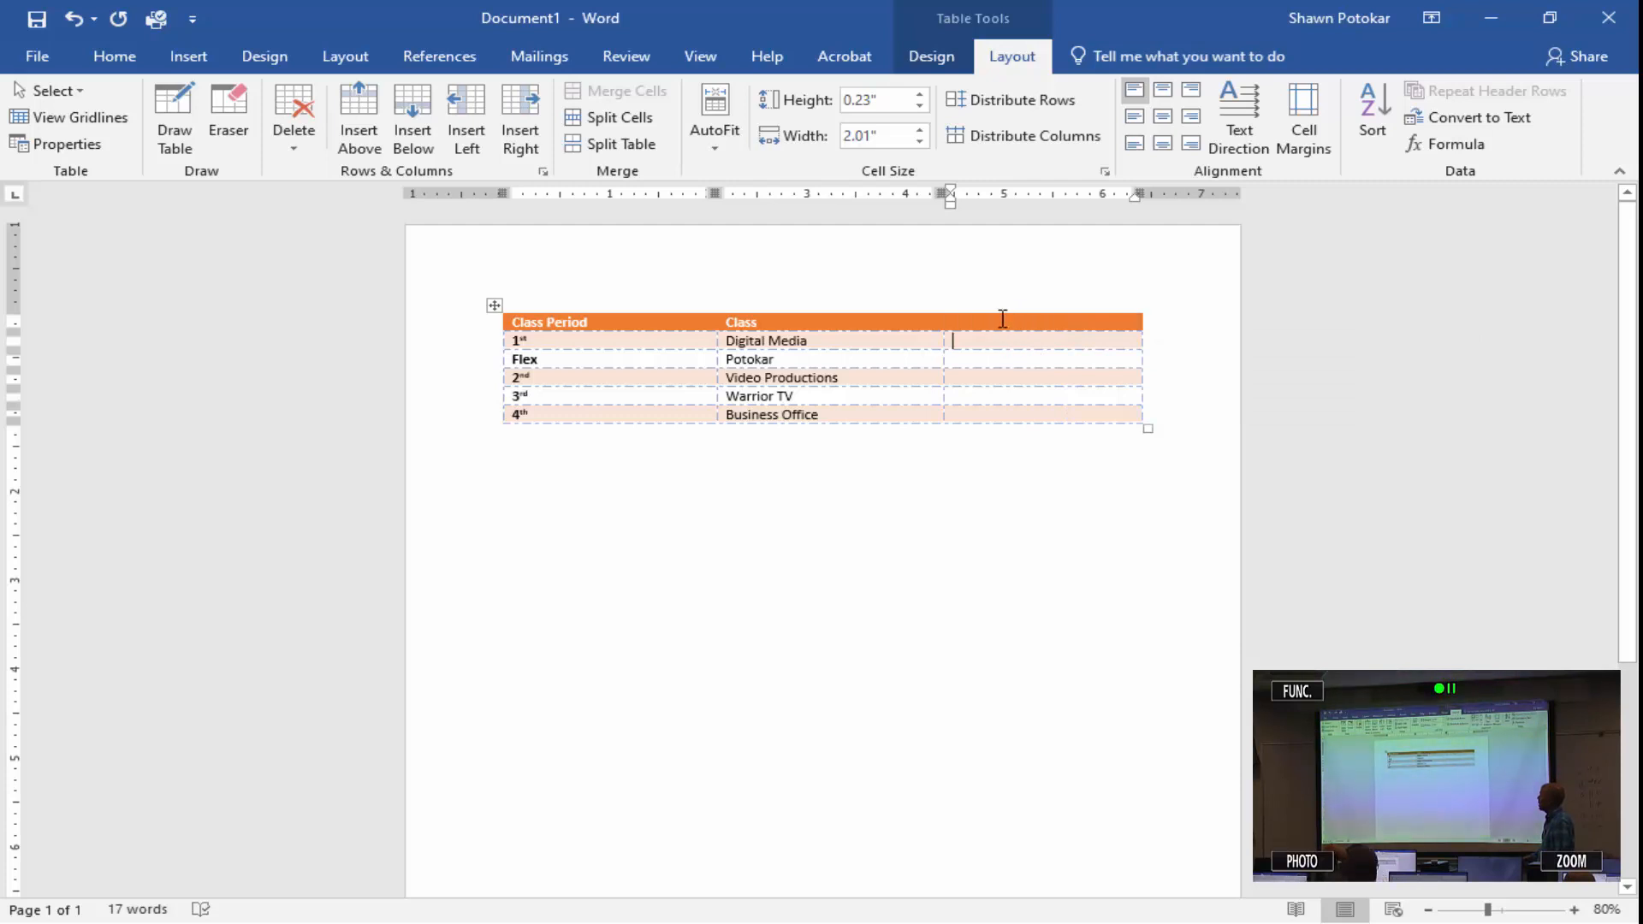
click(1003, 319)
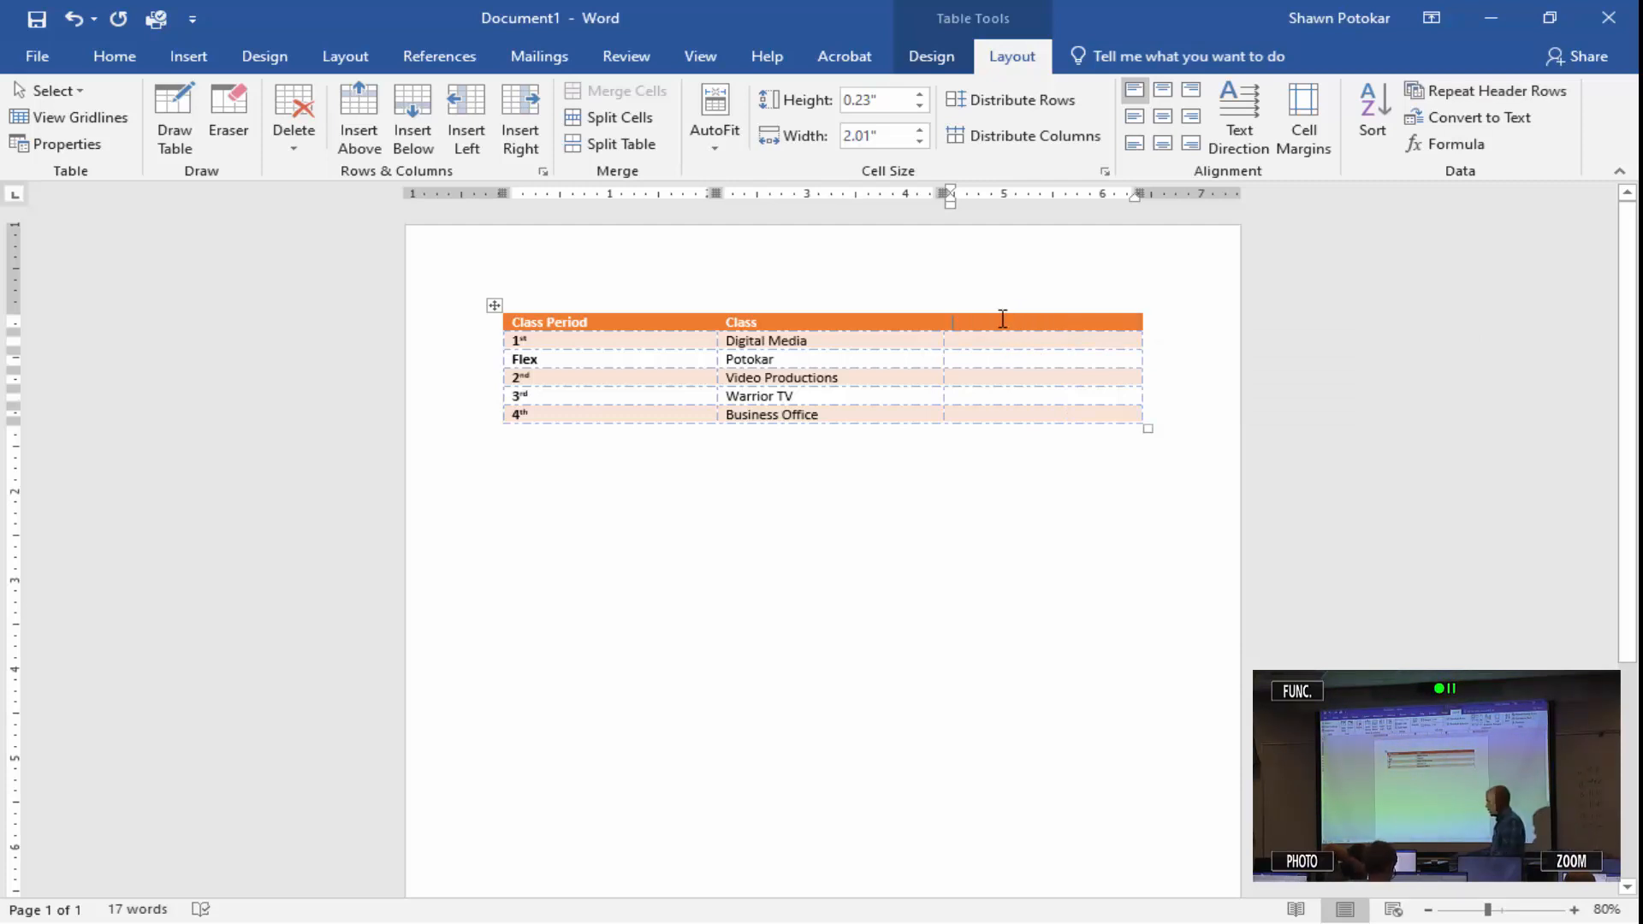
text(Teacher)
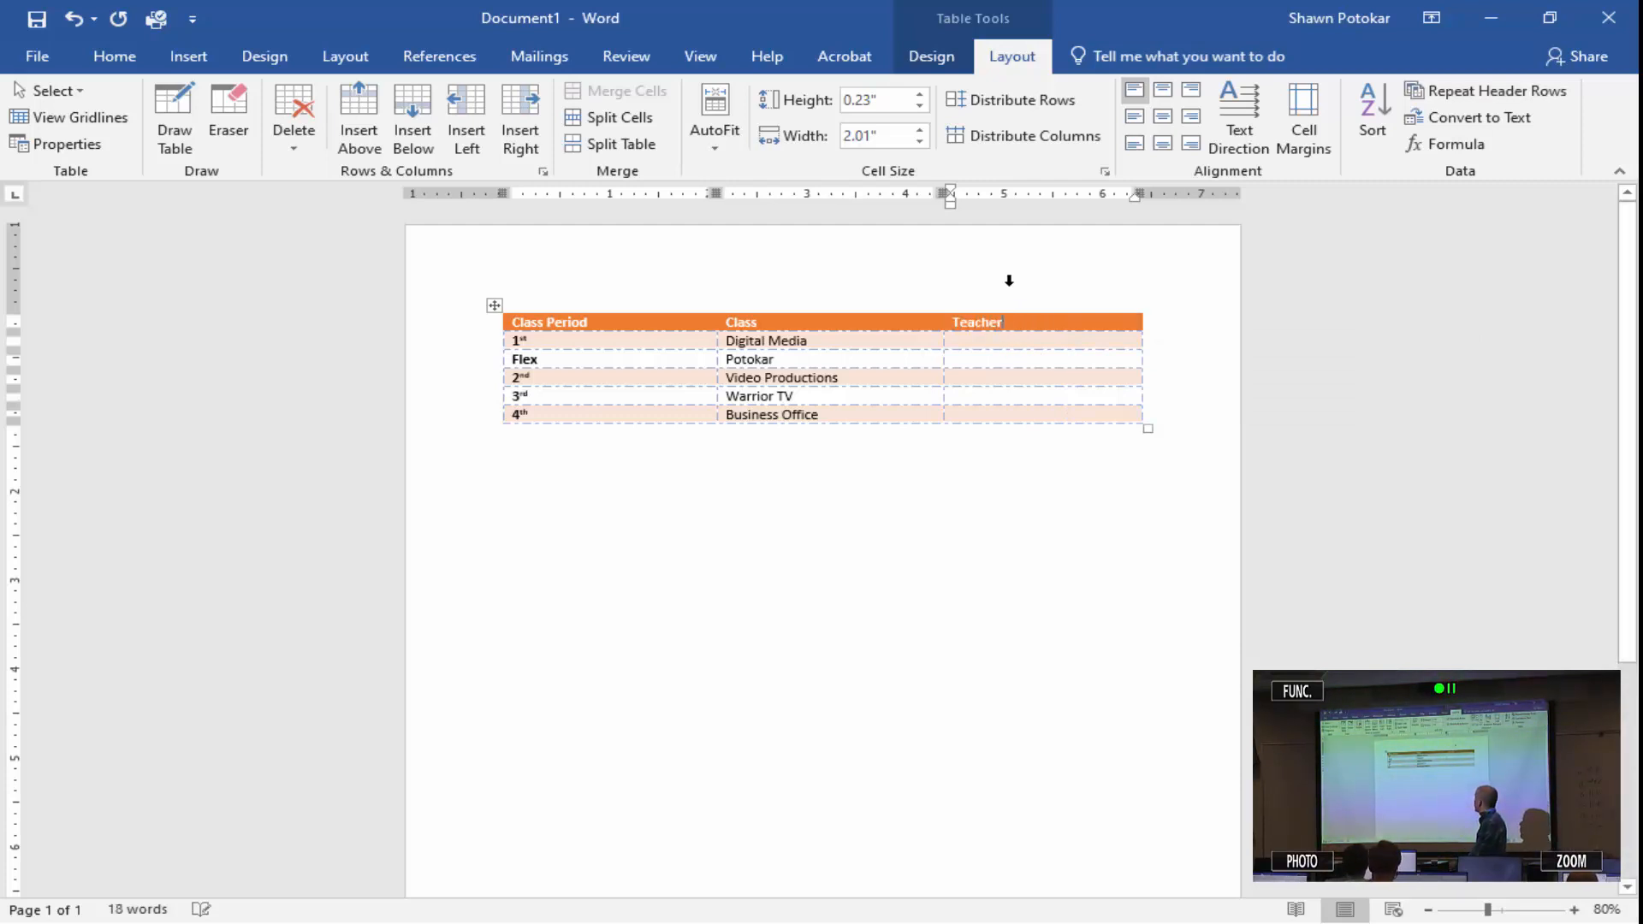
Fill the Teacher column with the teacher's surname for every class period, from 1st through 4th.
key(Down)
text(Potoka)
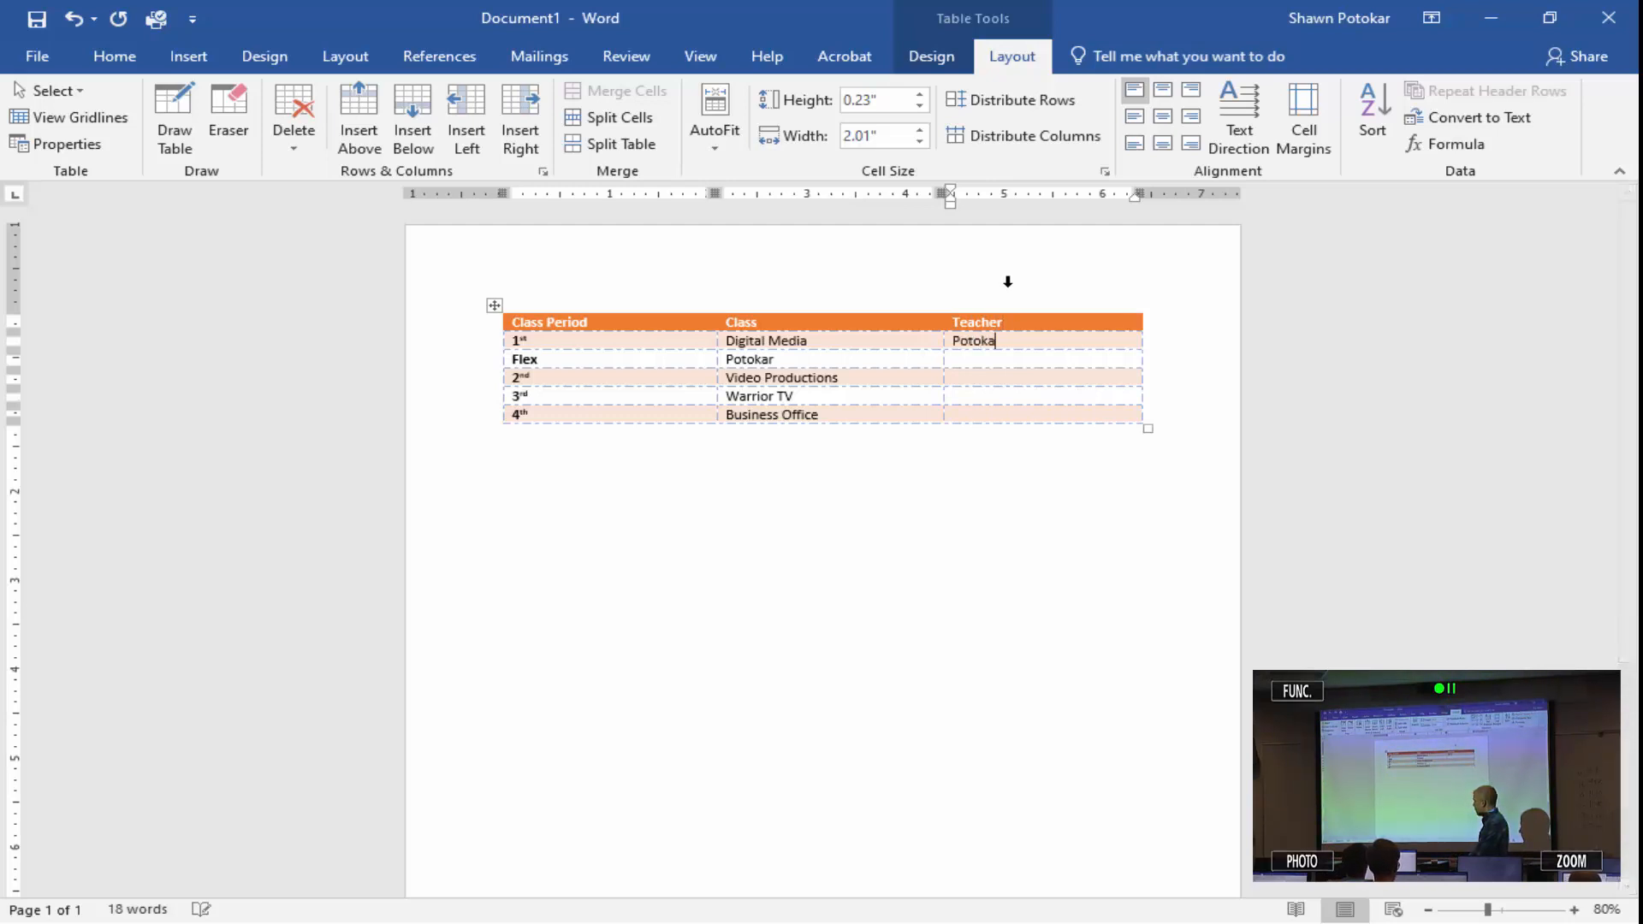
key(Down)
text(Potokar)
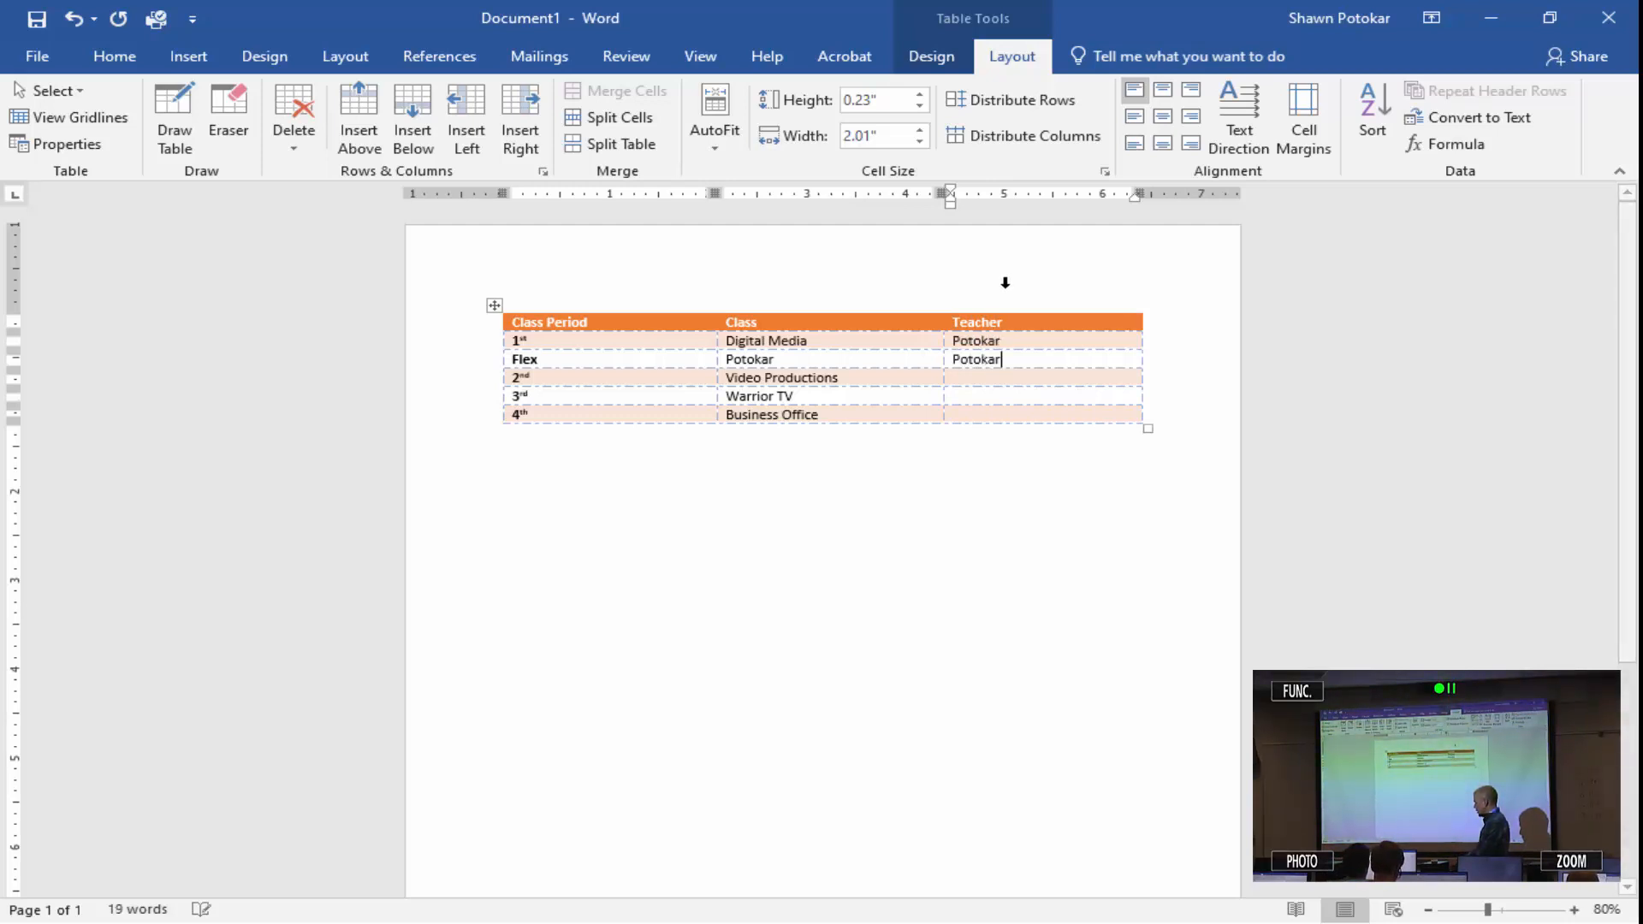
key(Down)
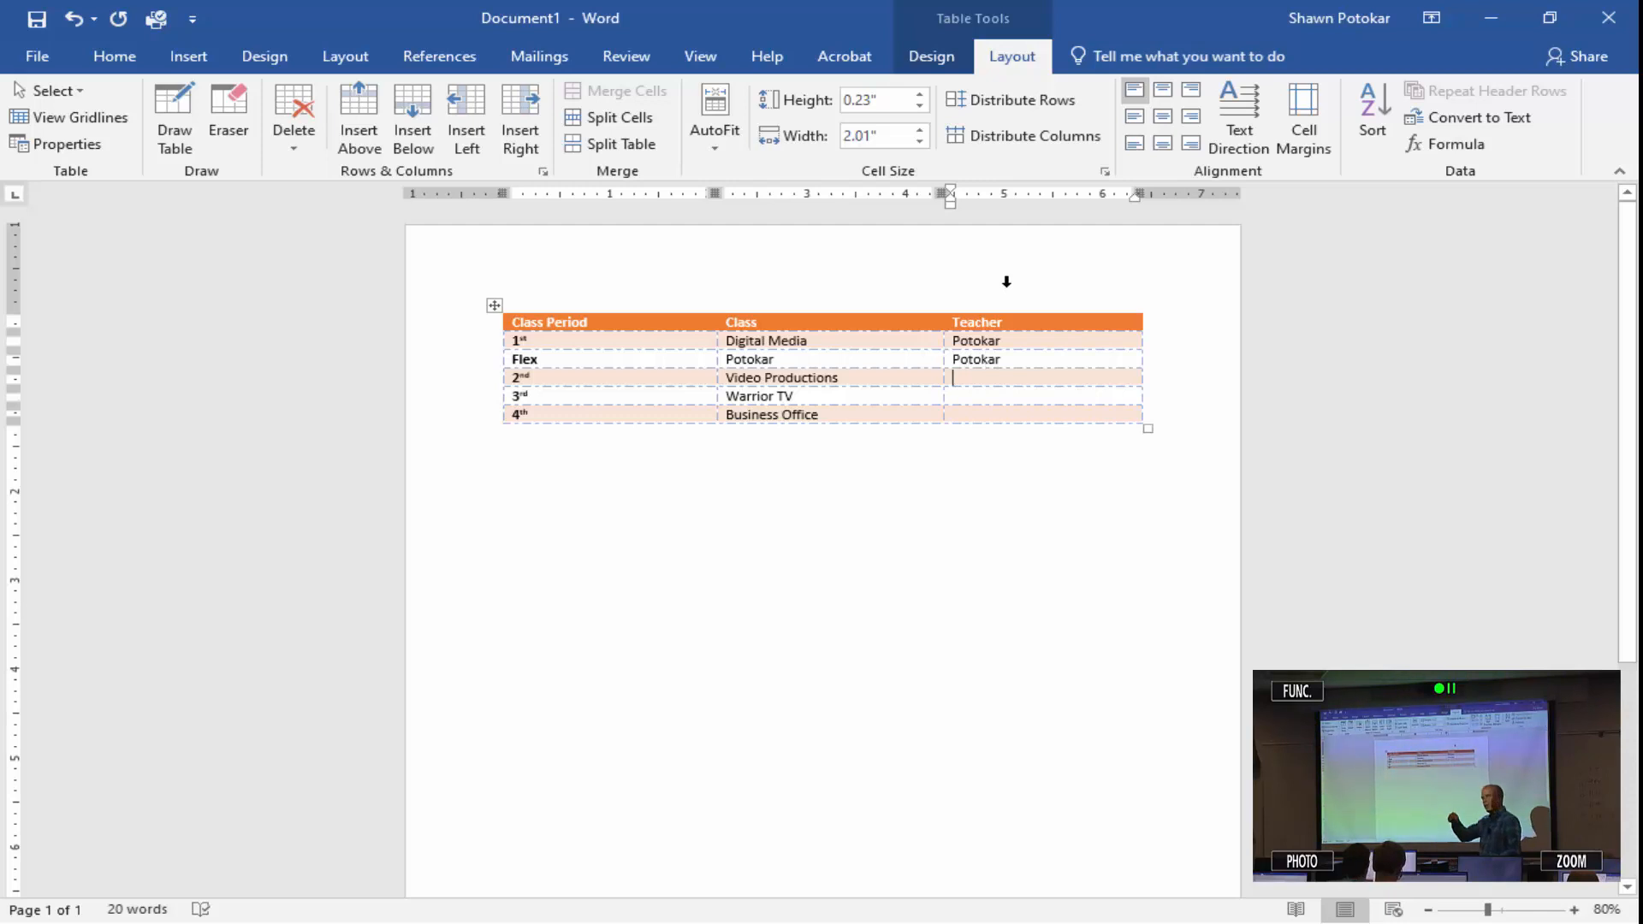
text(Potokar)
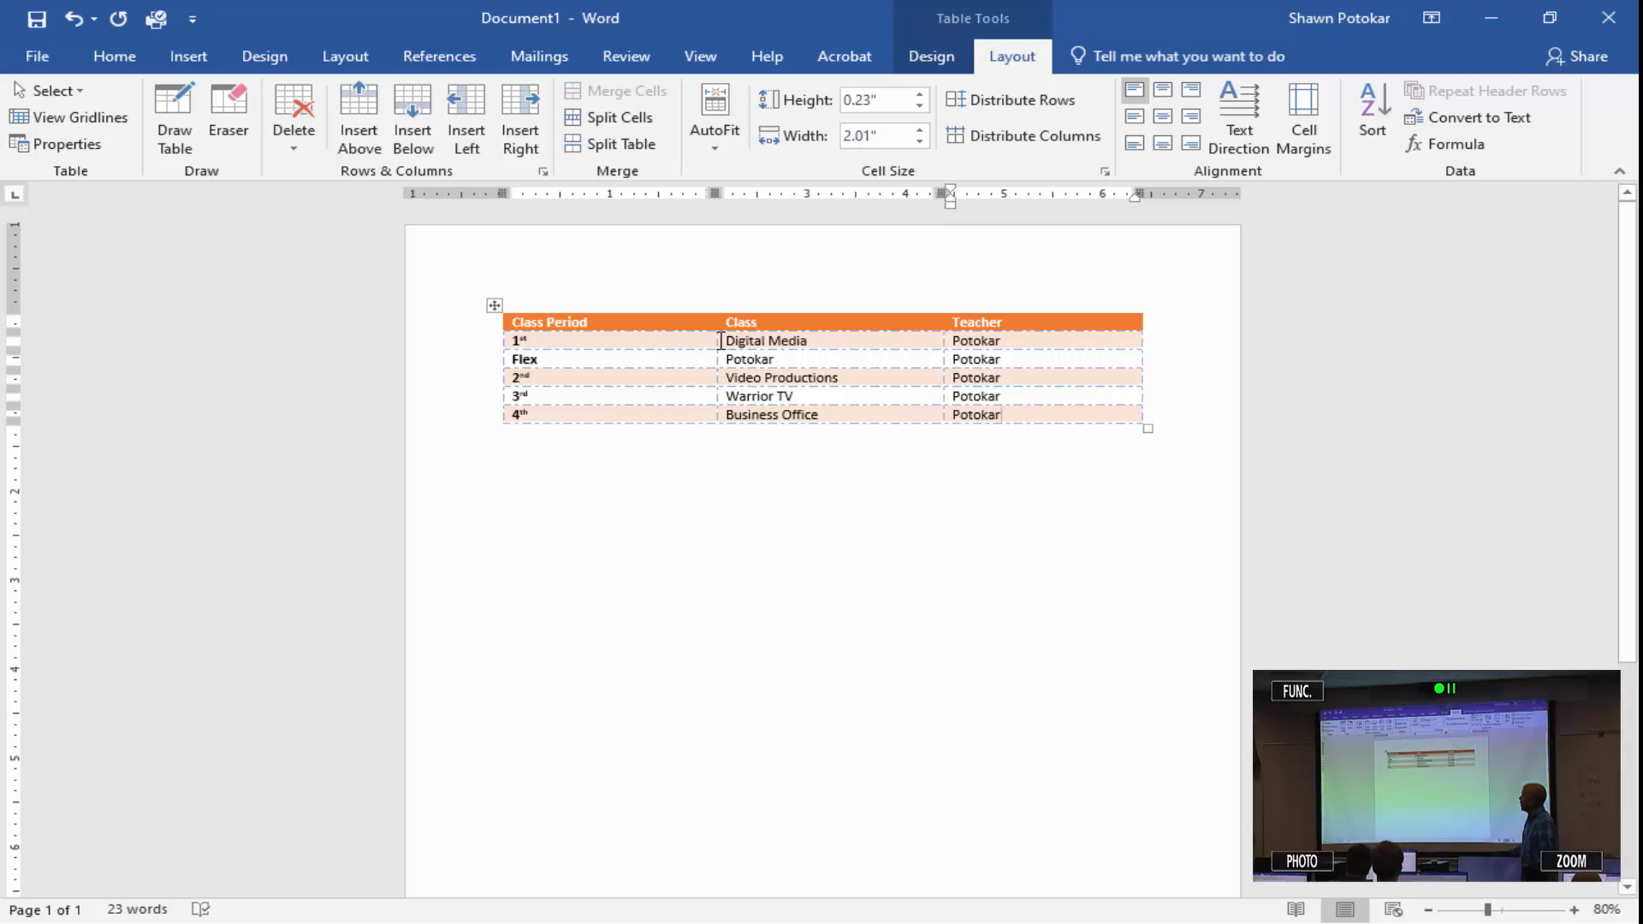
Narrow the Class Period, Class and Teacher columns so that each one closely fits its text.
drag(721, 341, 709, 344)
click(709, 524)
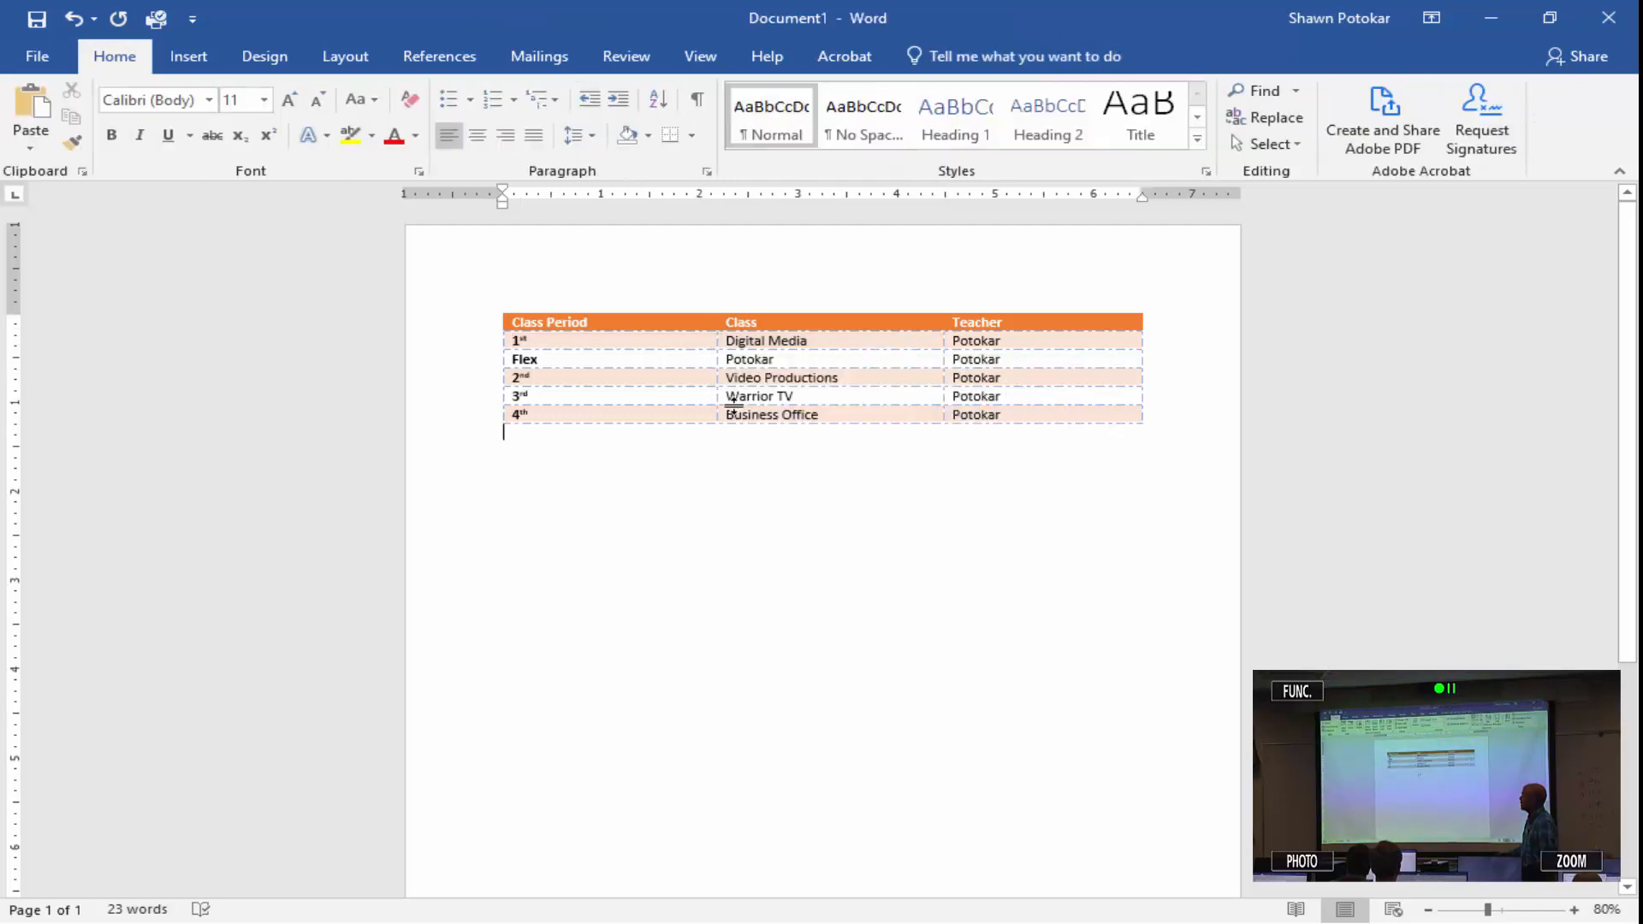
drag(716, 339, 618, 346)
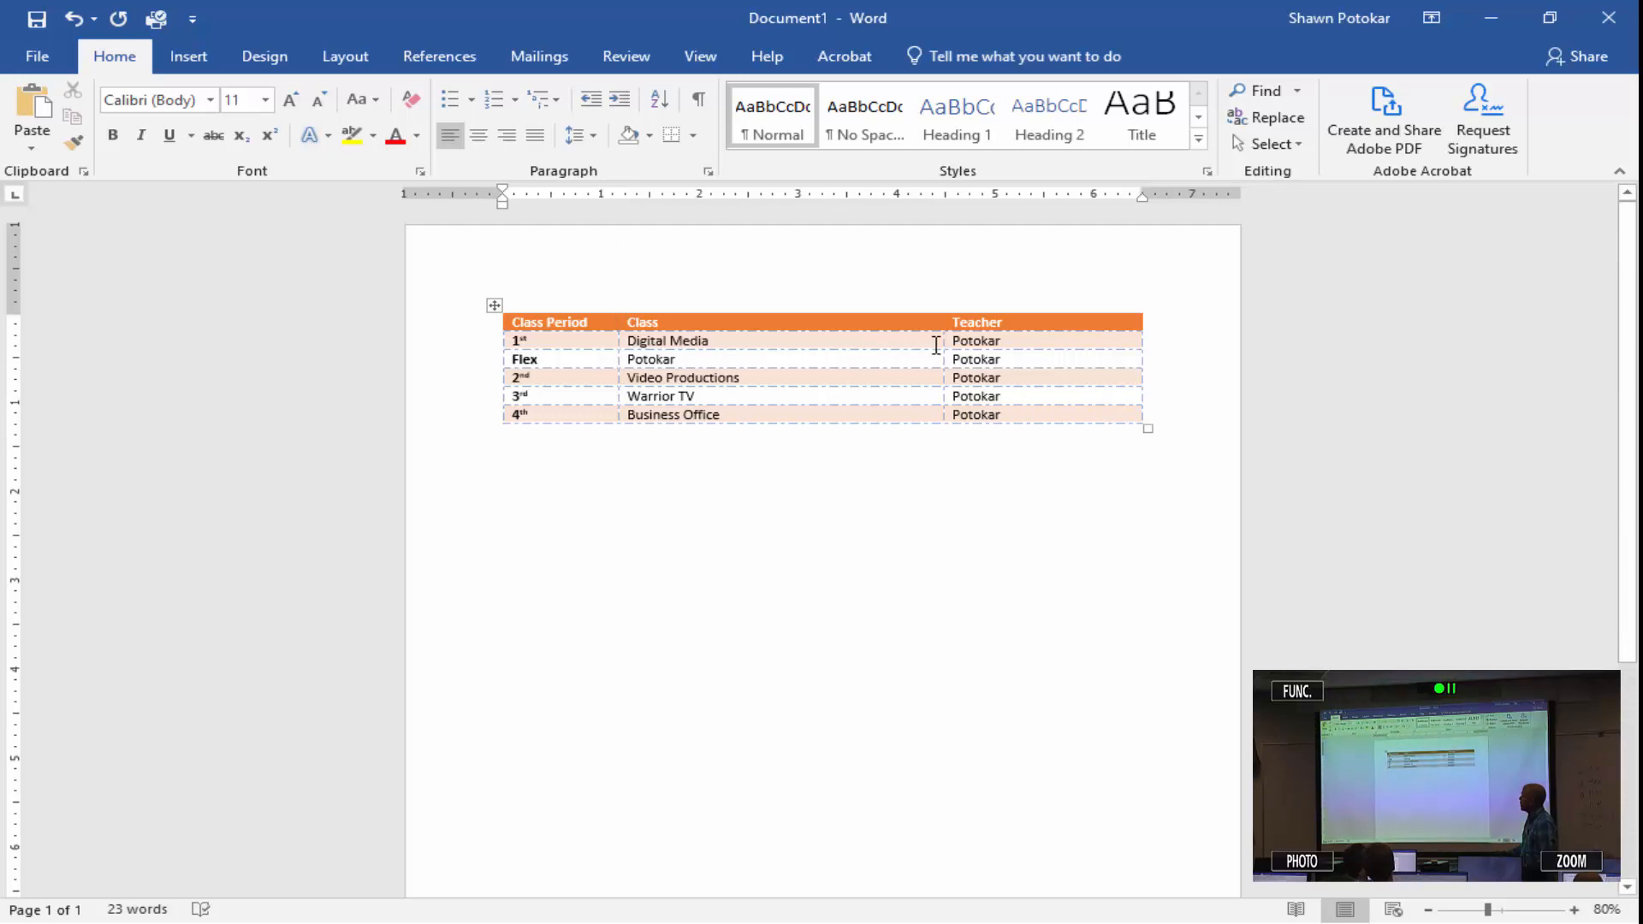
drag(943, 340, 768, 345)
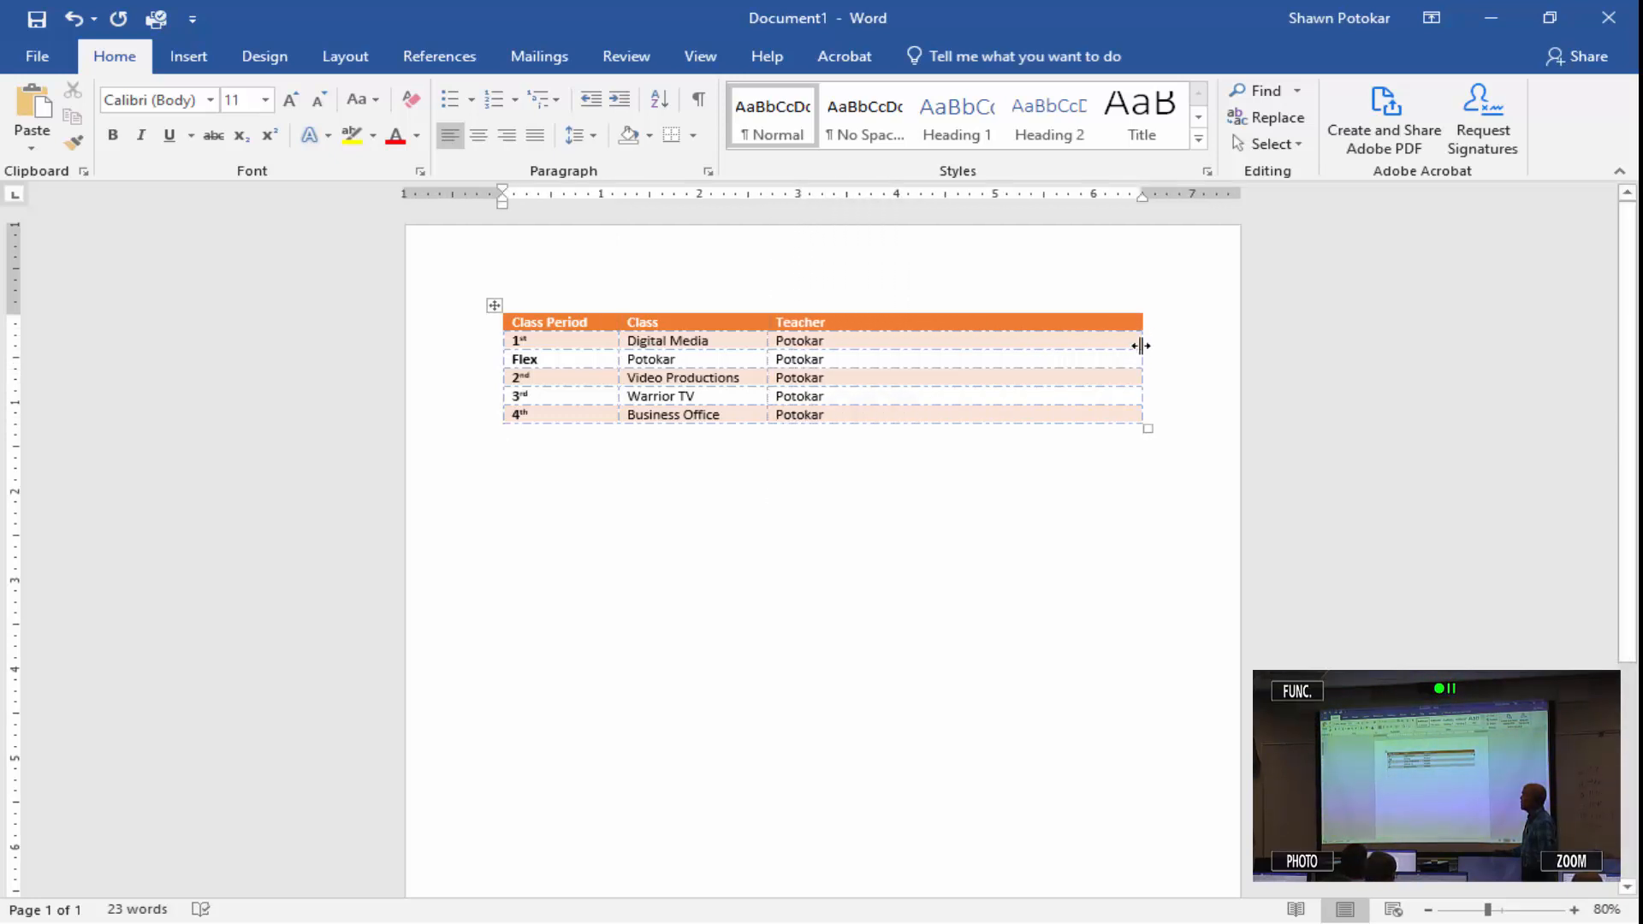
drag(1139, 342, 860, 416)
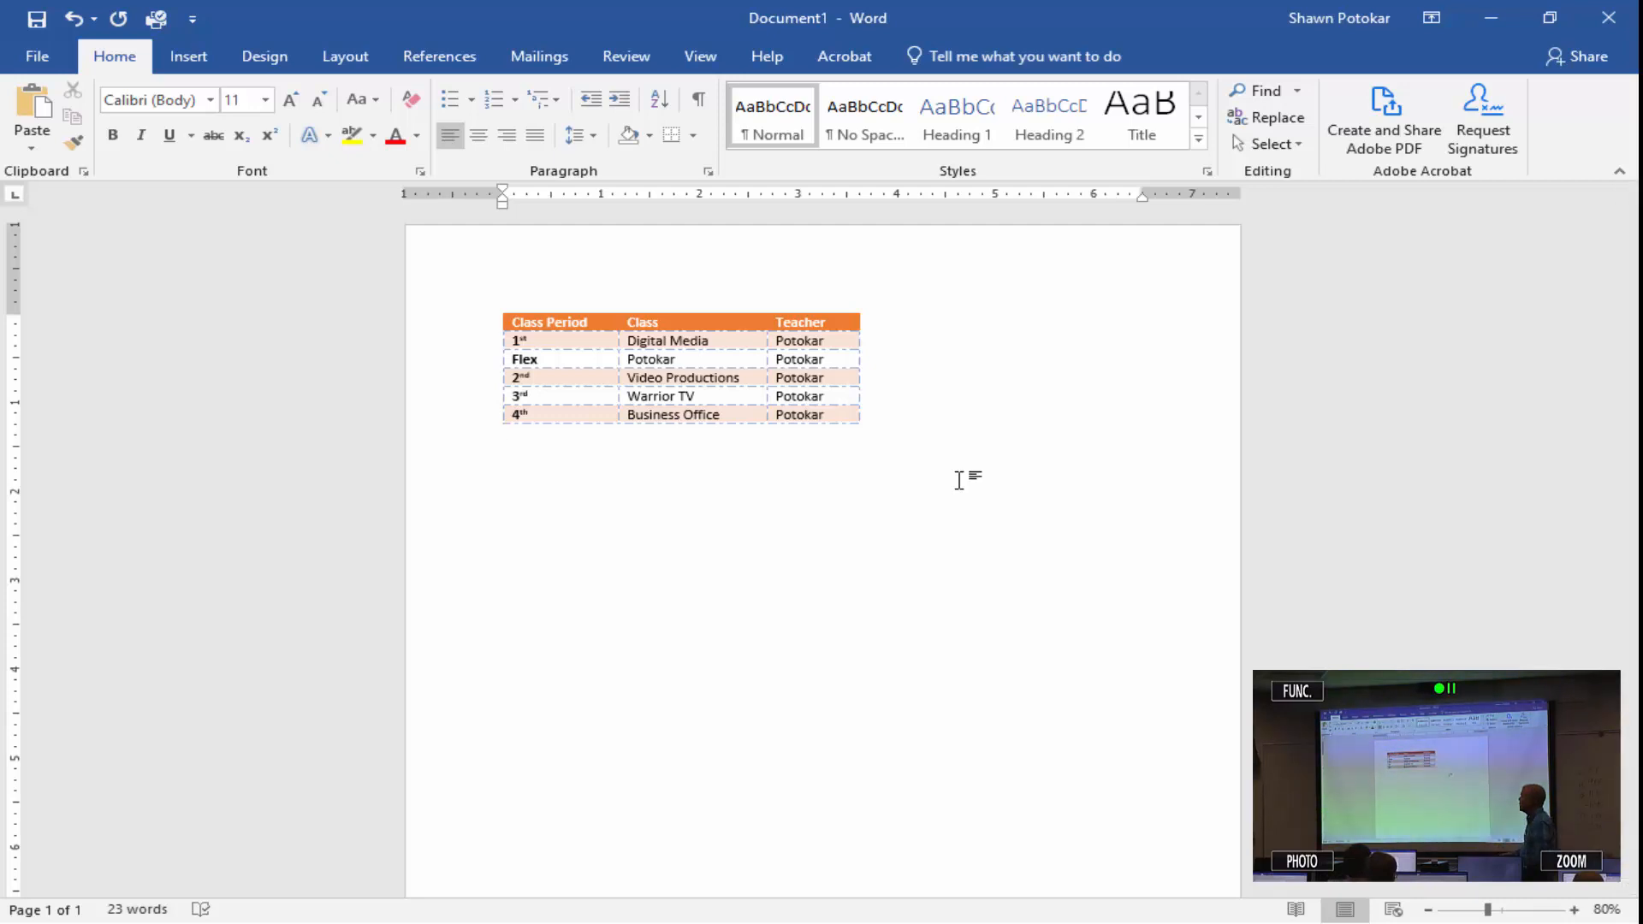
Set the height of all rows below the header row to 0.5" and centre their text horizontally and vertically.
click(576, 339)
click(1030, 61)
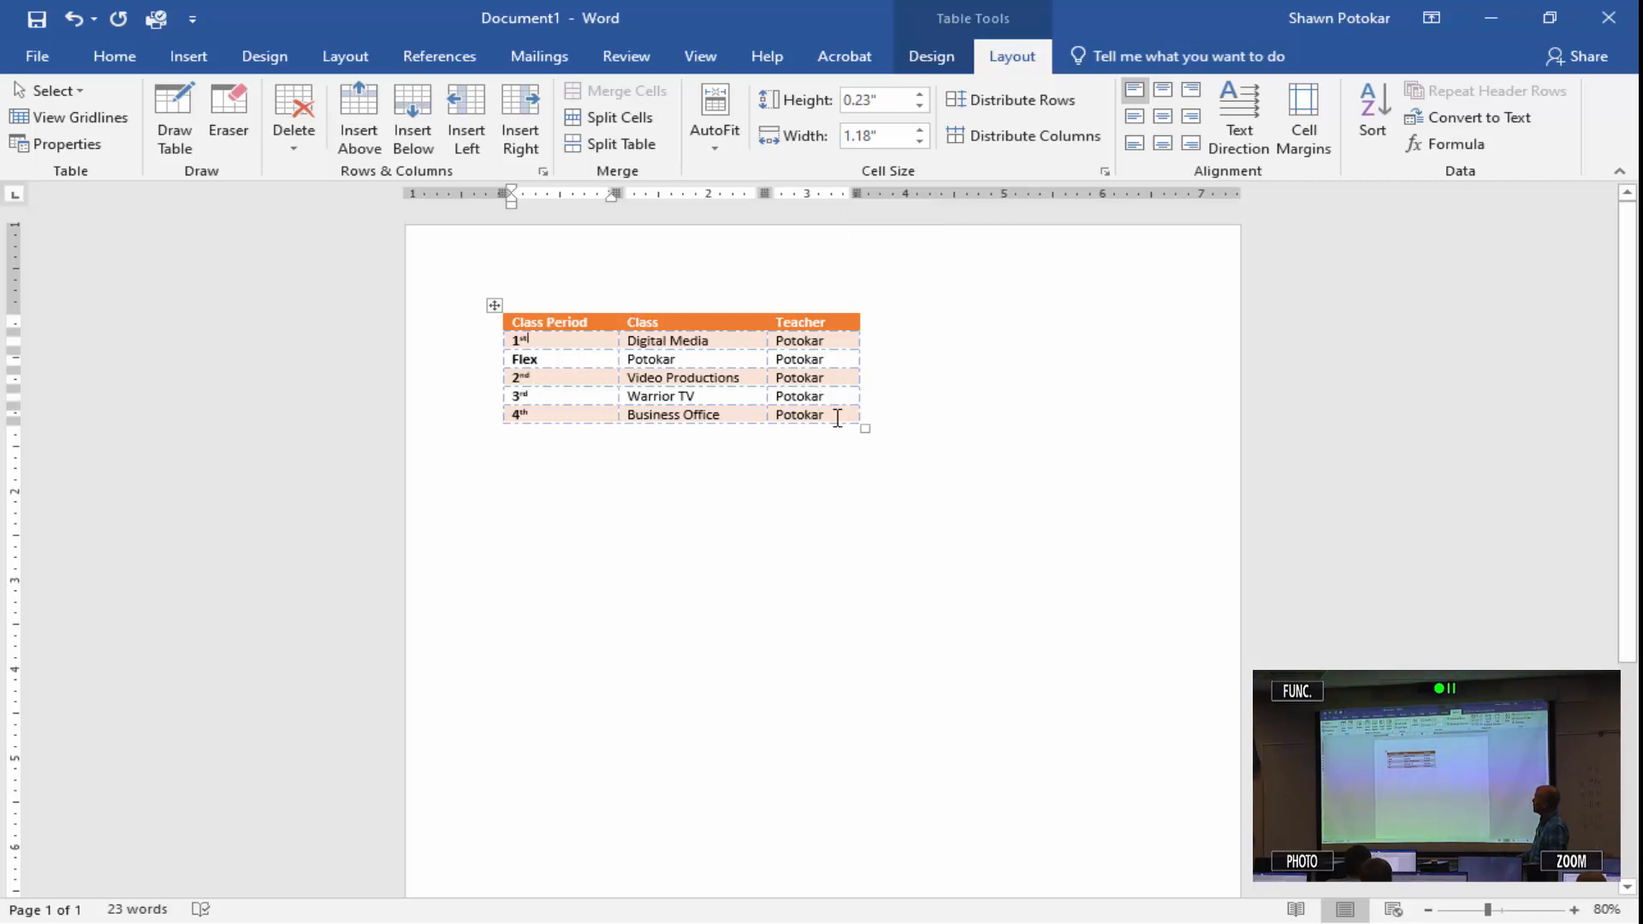
drag(837, 418, 591, 366)
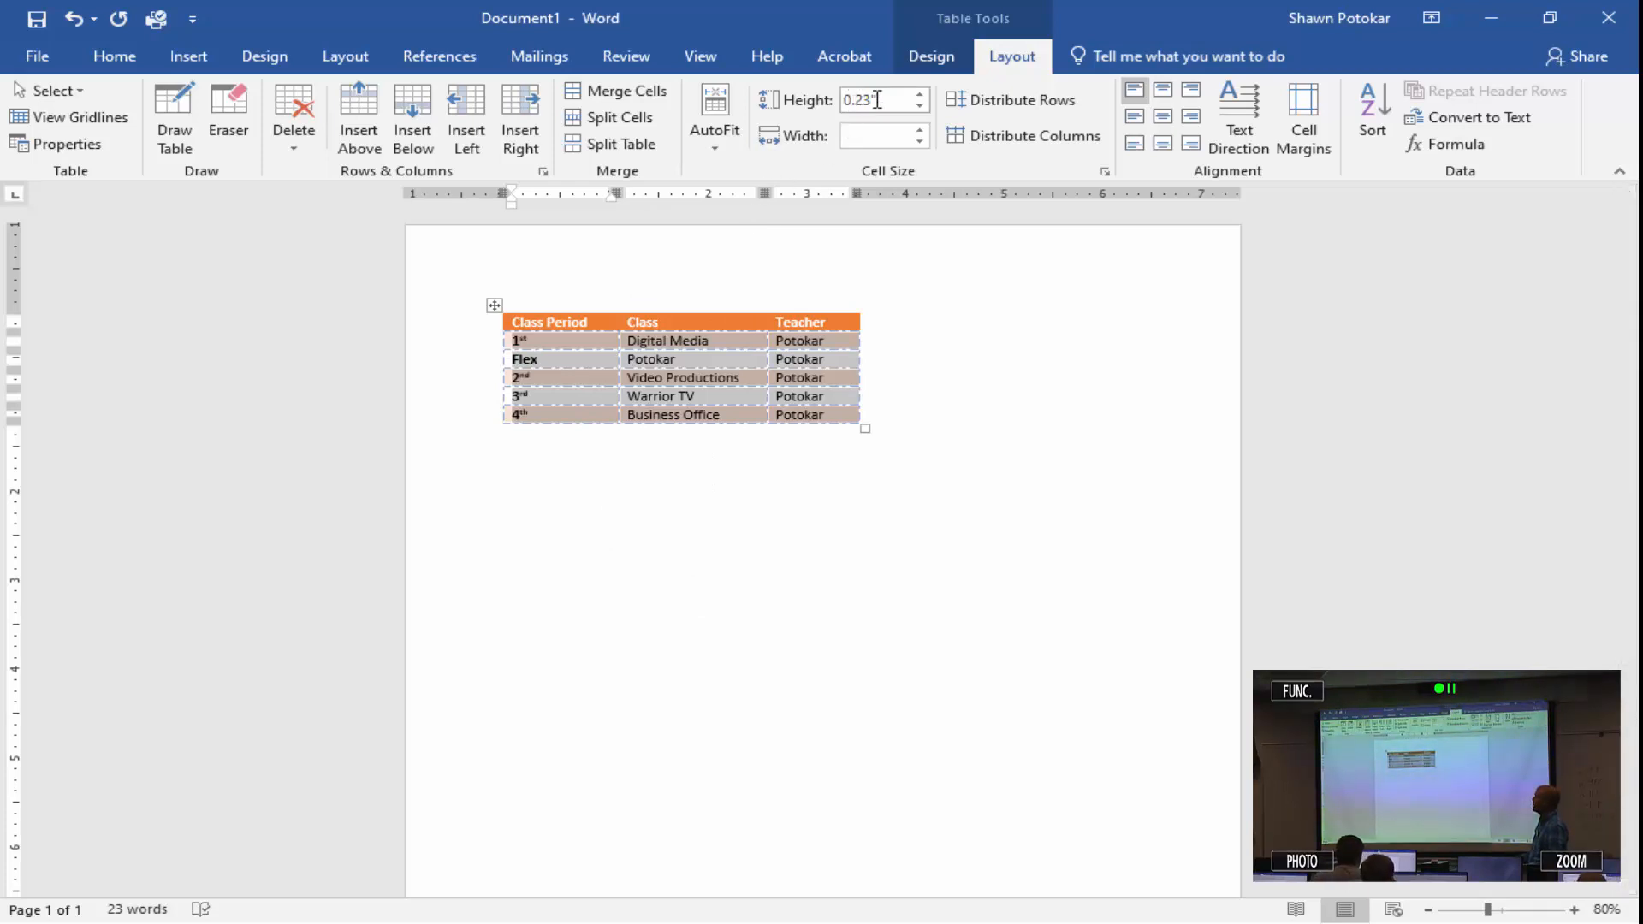
click(920, 95)
click(920, 95)
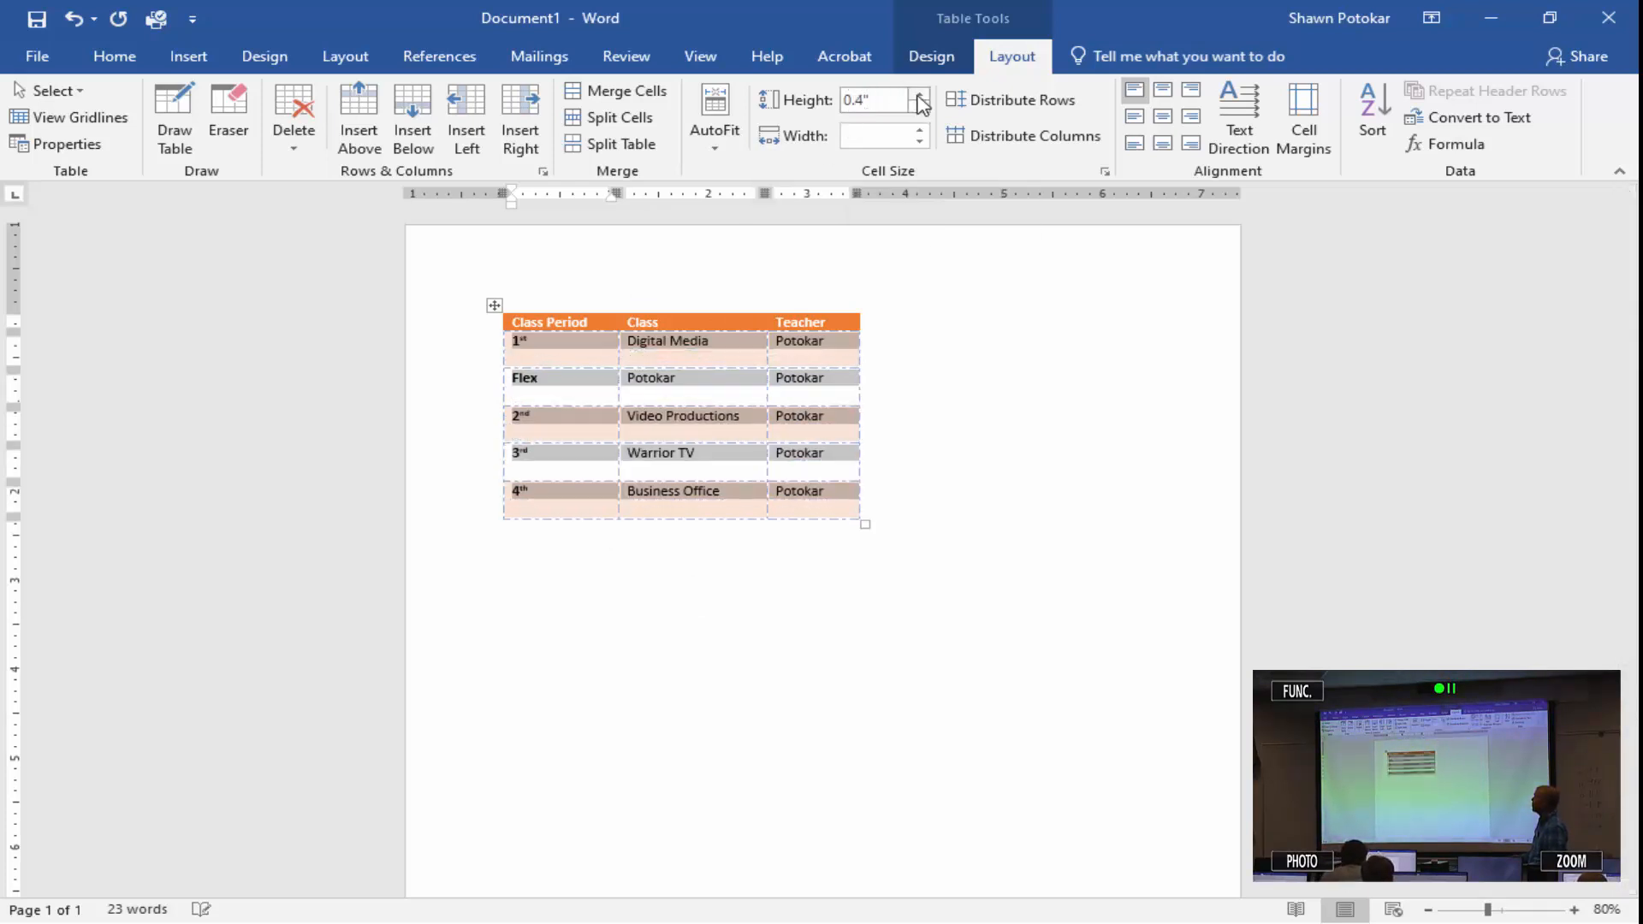
click(920, 95)
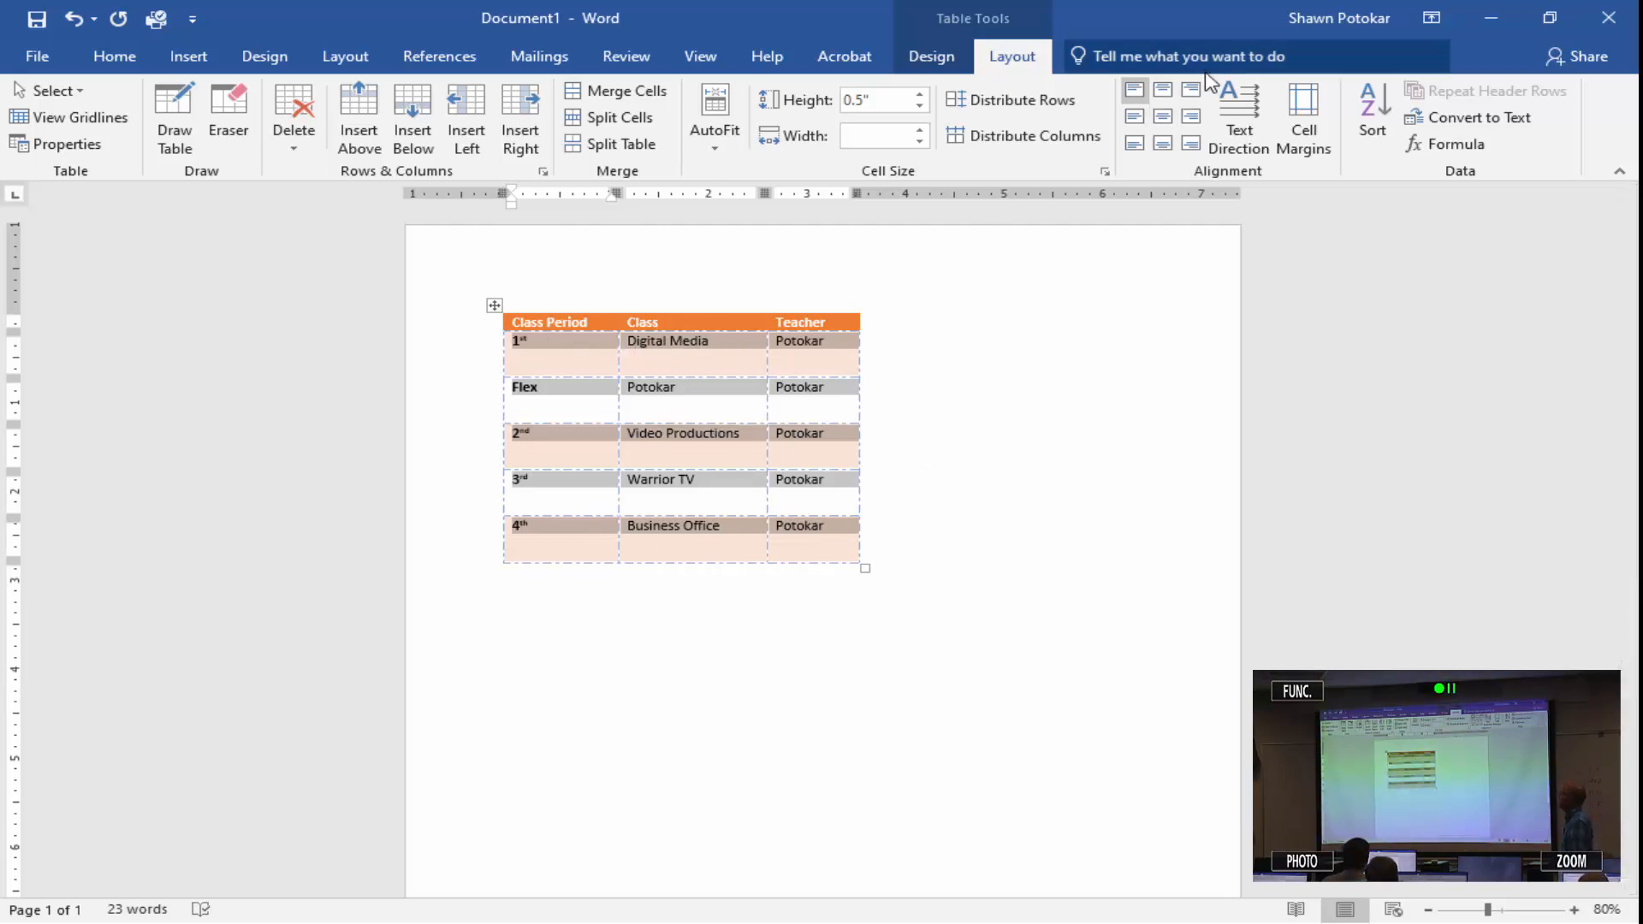
click(1167, 130)
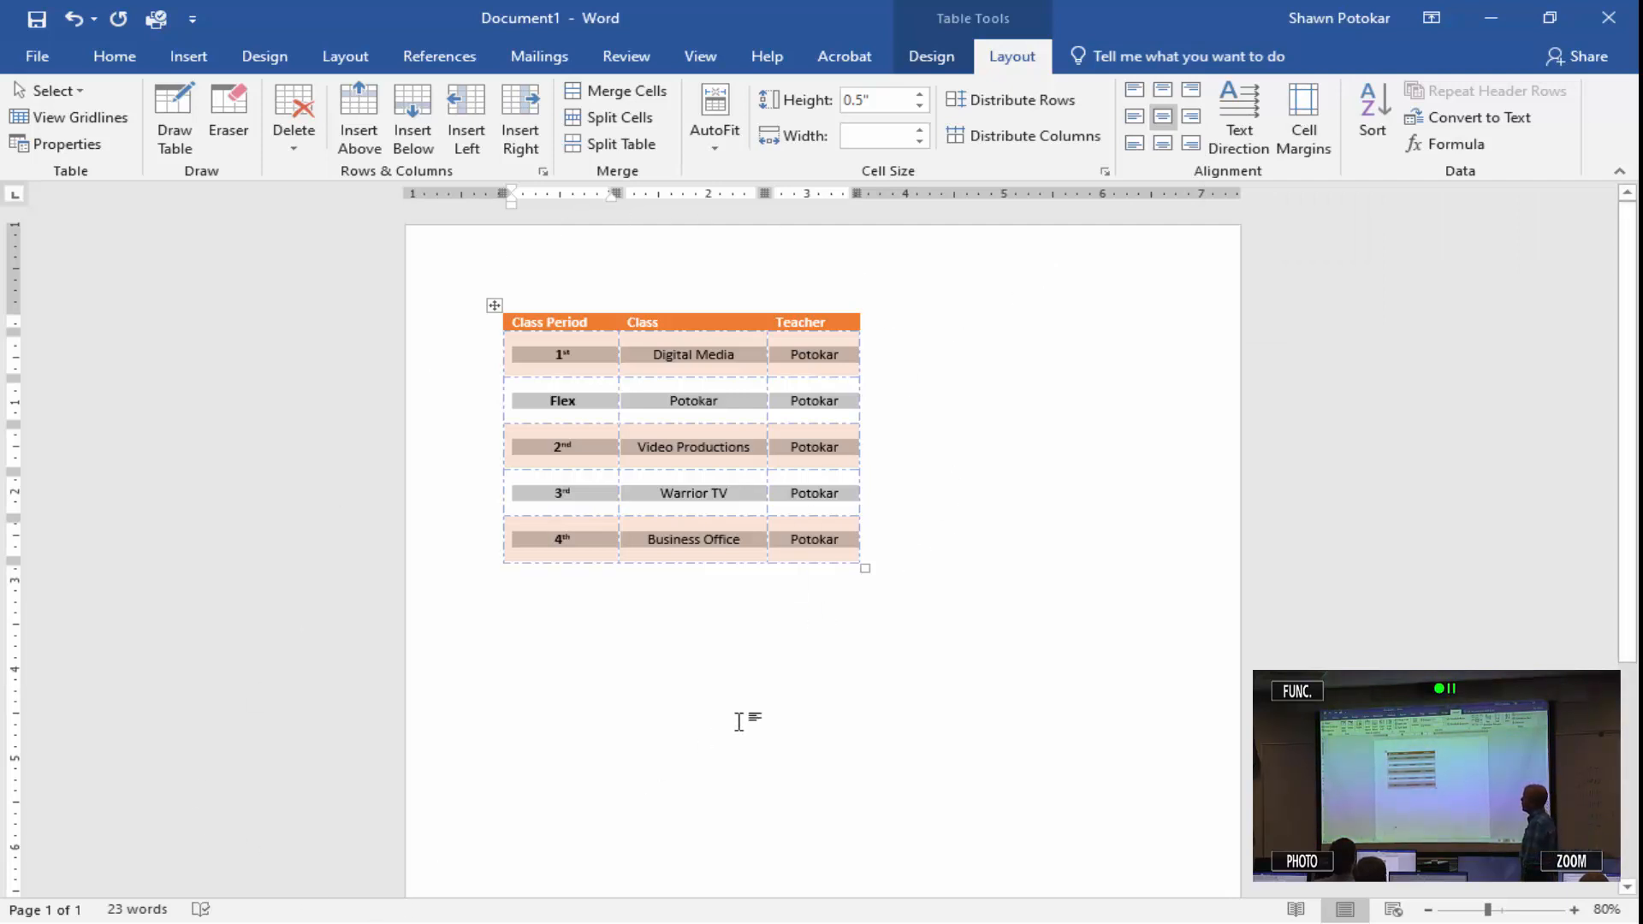
click(732, 410)
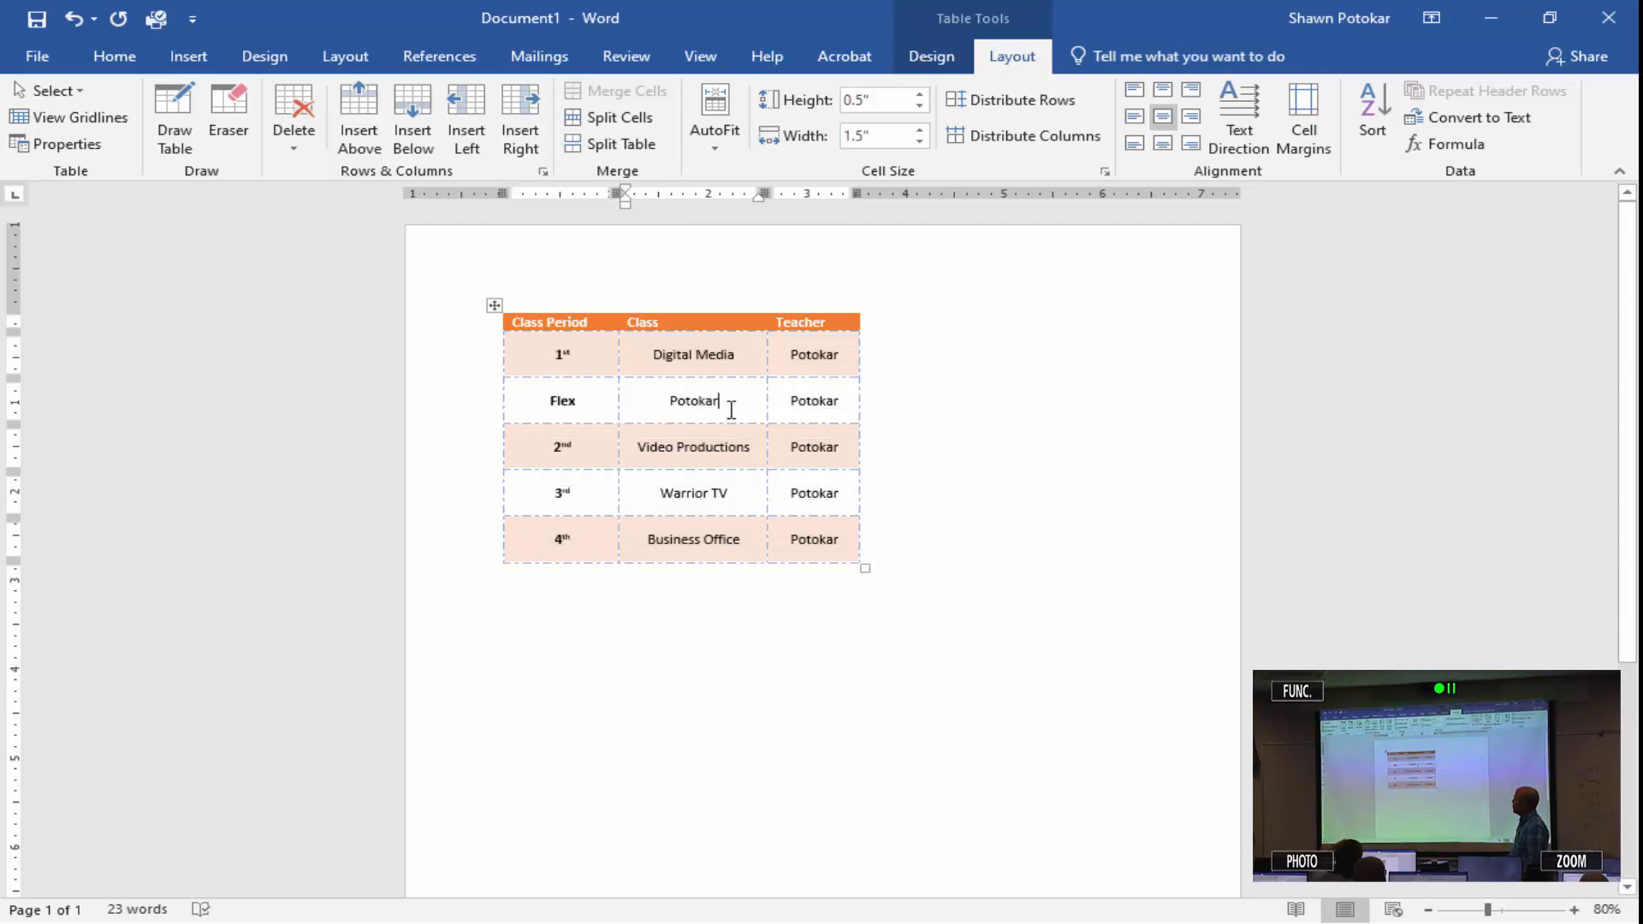
Sort the whole table by the Class column in ascending text order, treating the first row as a header.
click(493, 303)
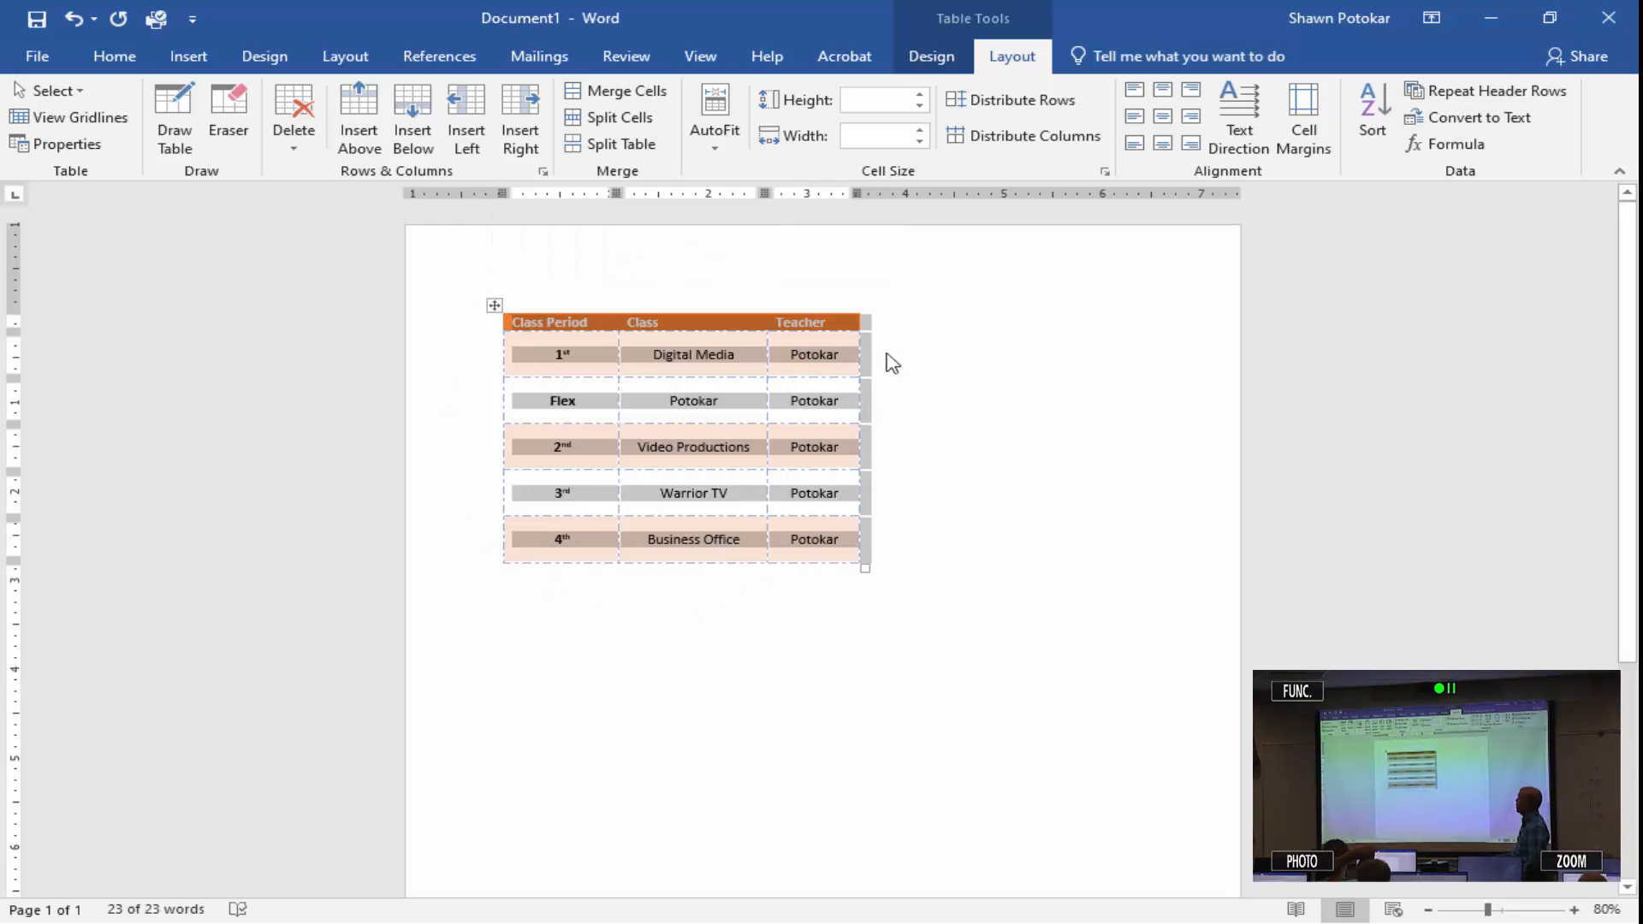
click(1374, 120)
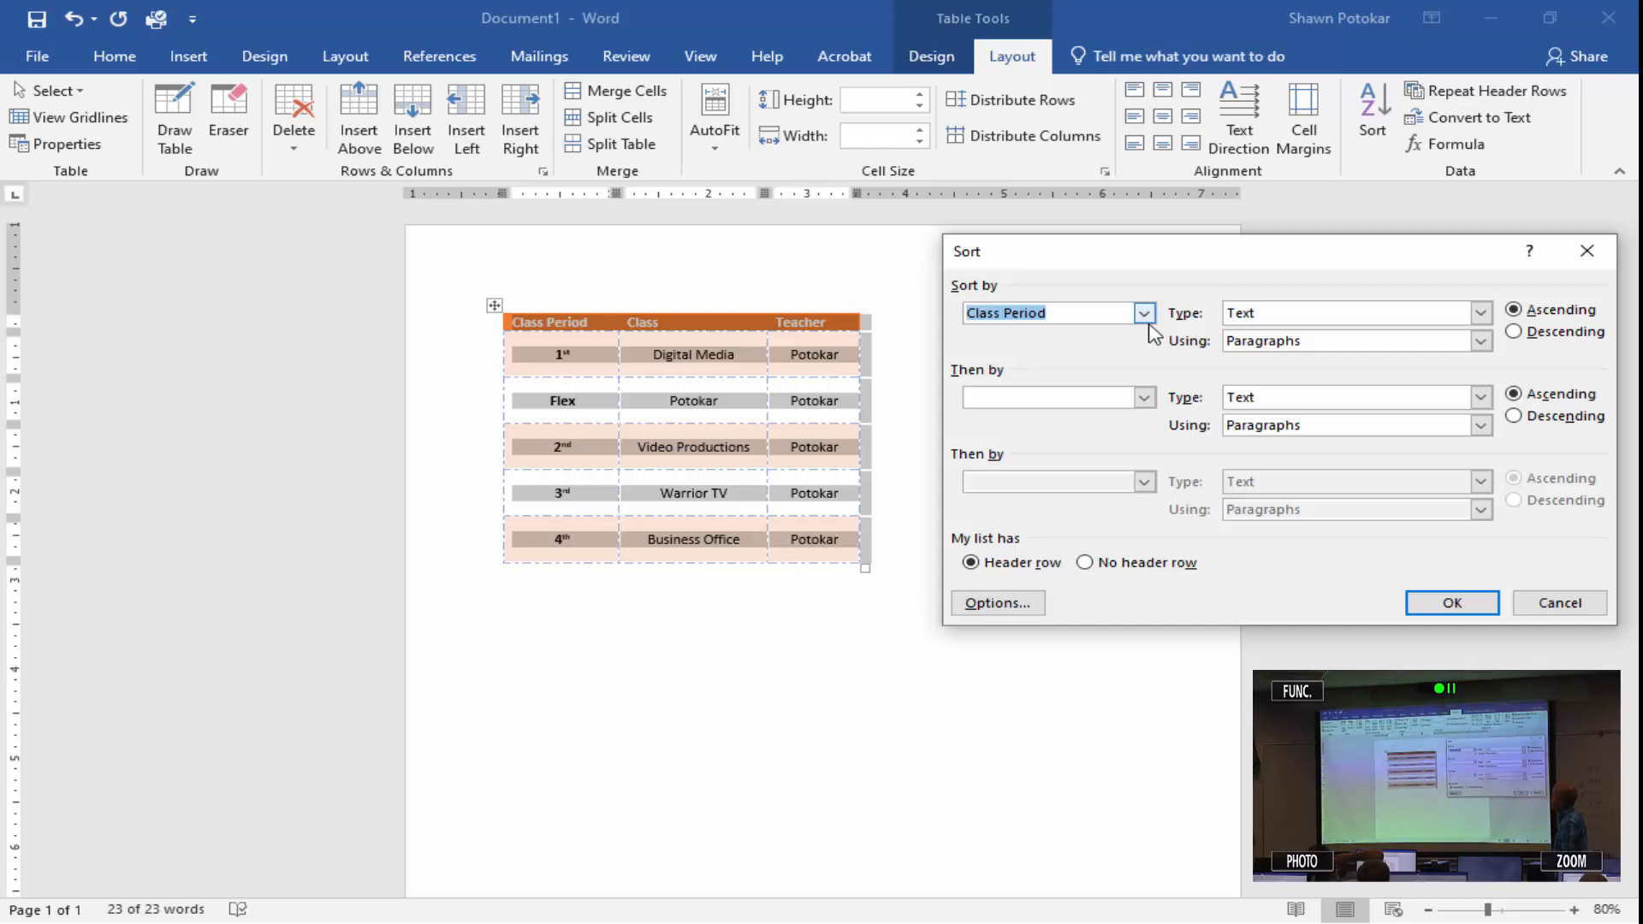
click(1144, 314)
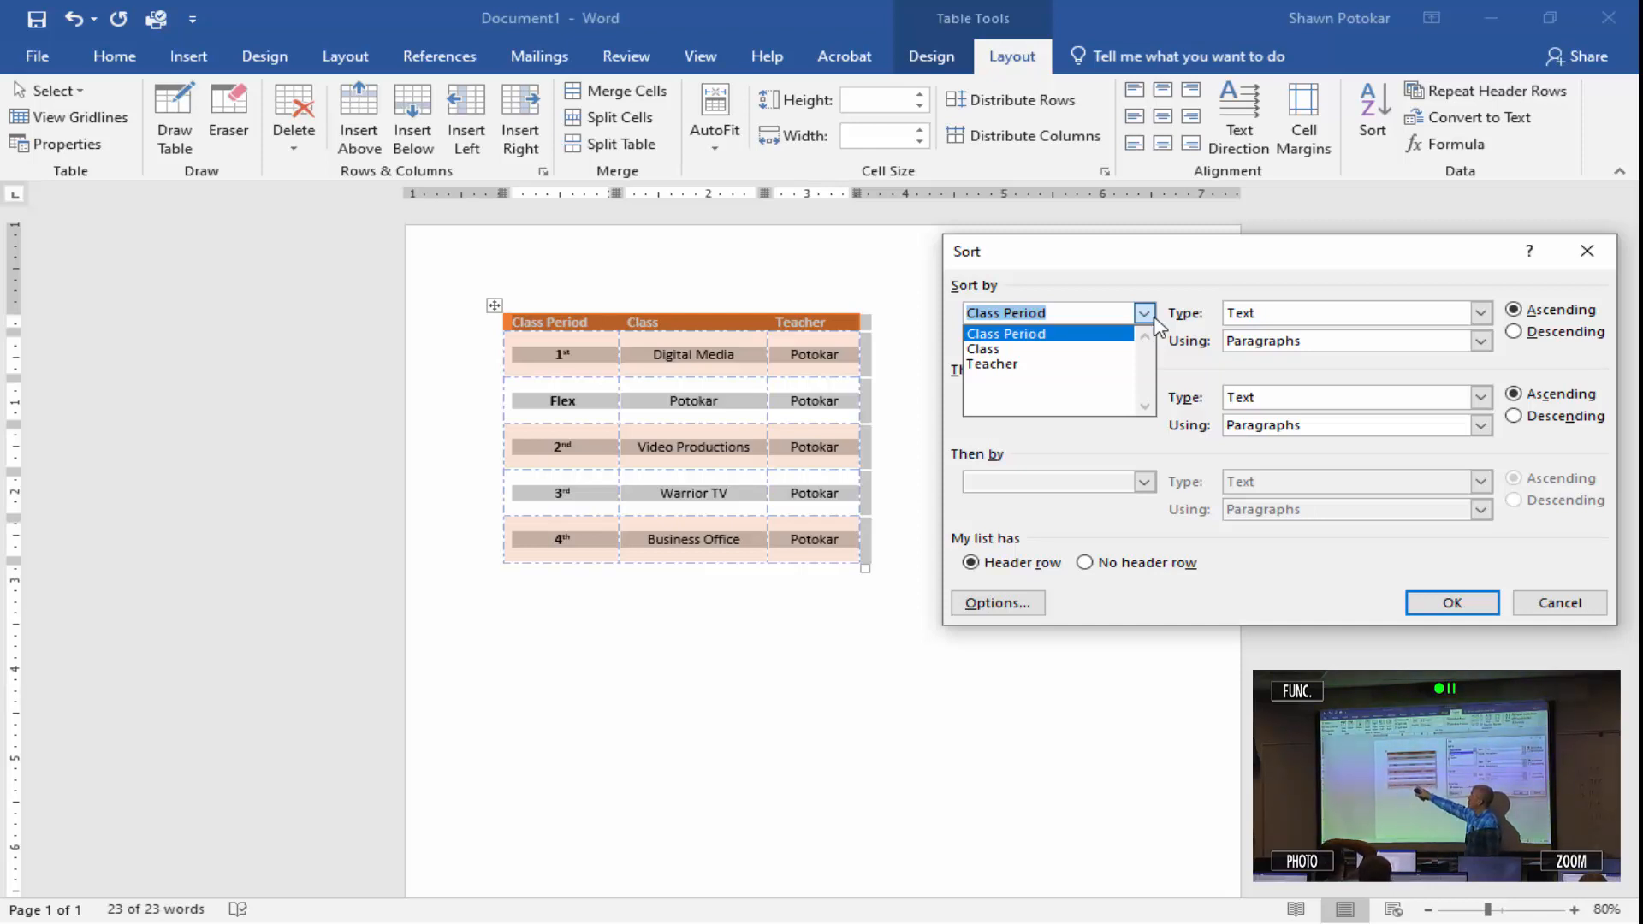
click(1094, 350)
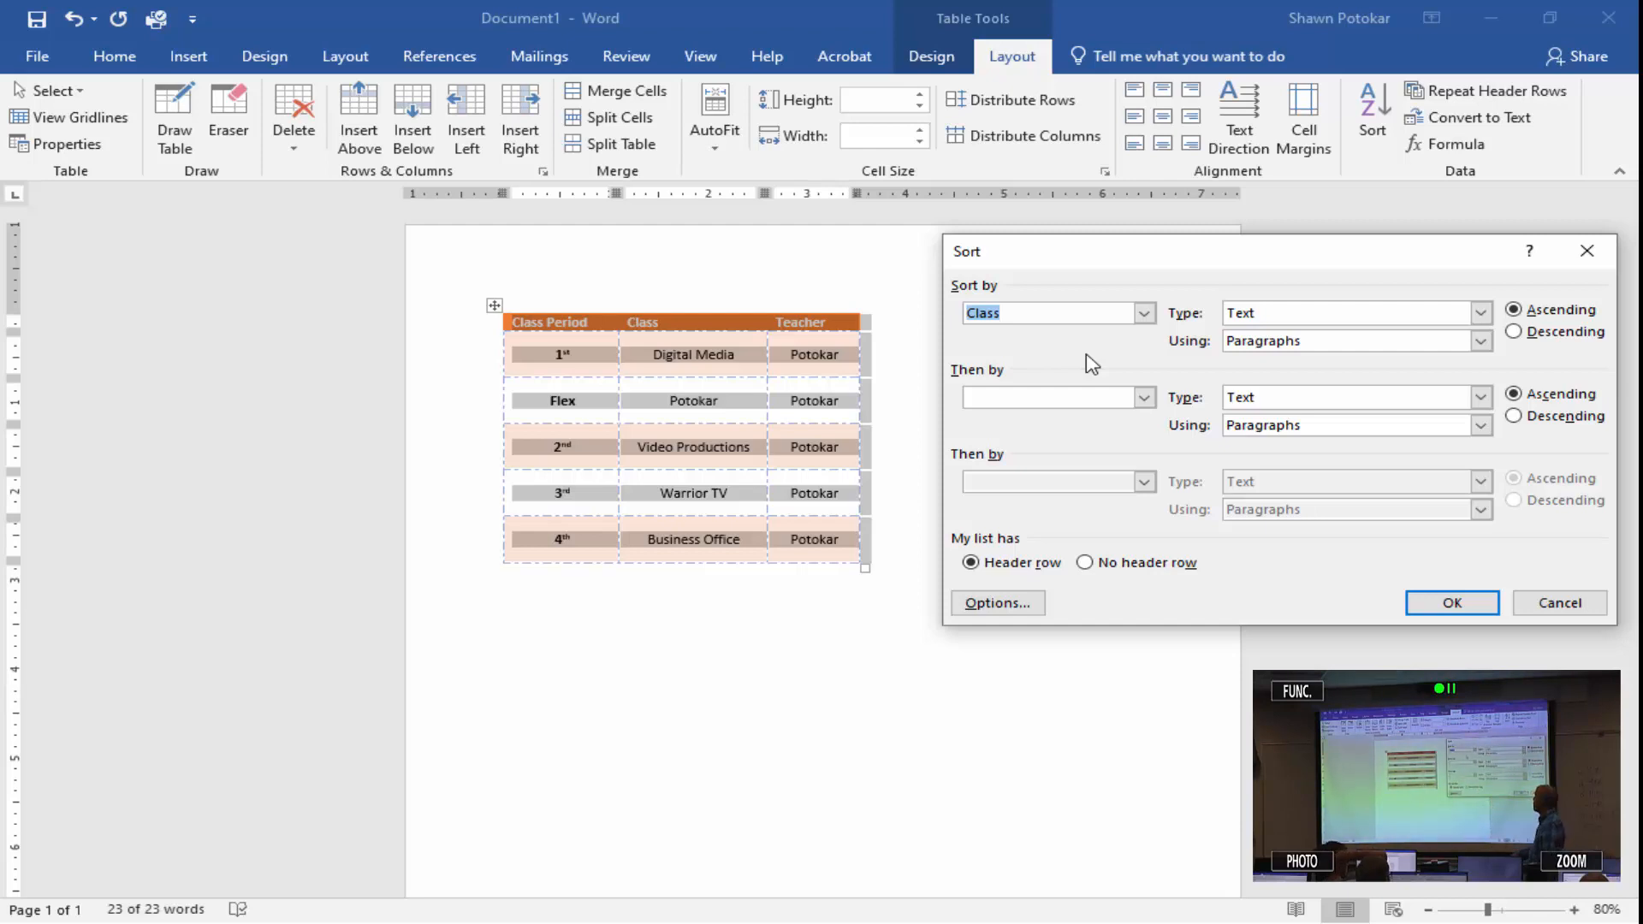
click(1453, 604)
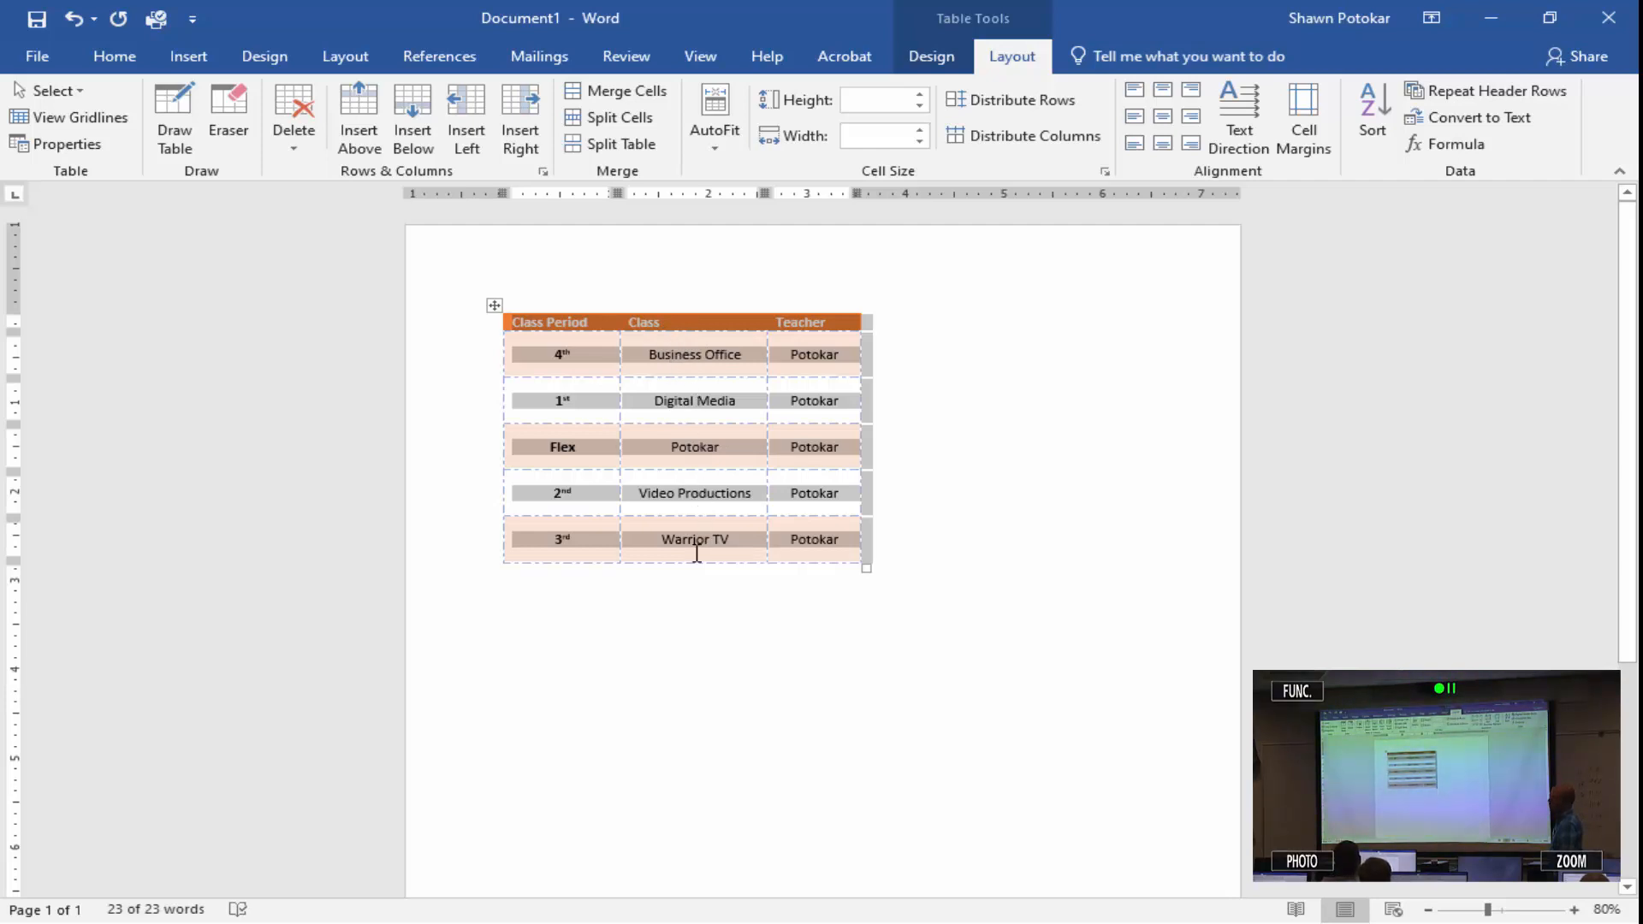
click(817, 409)
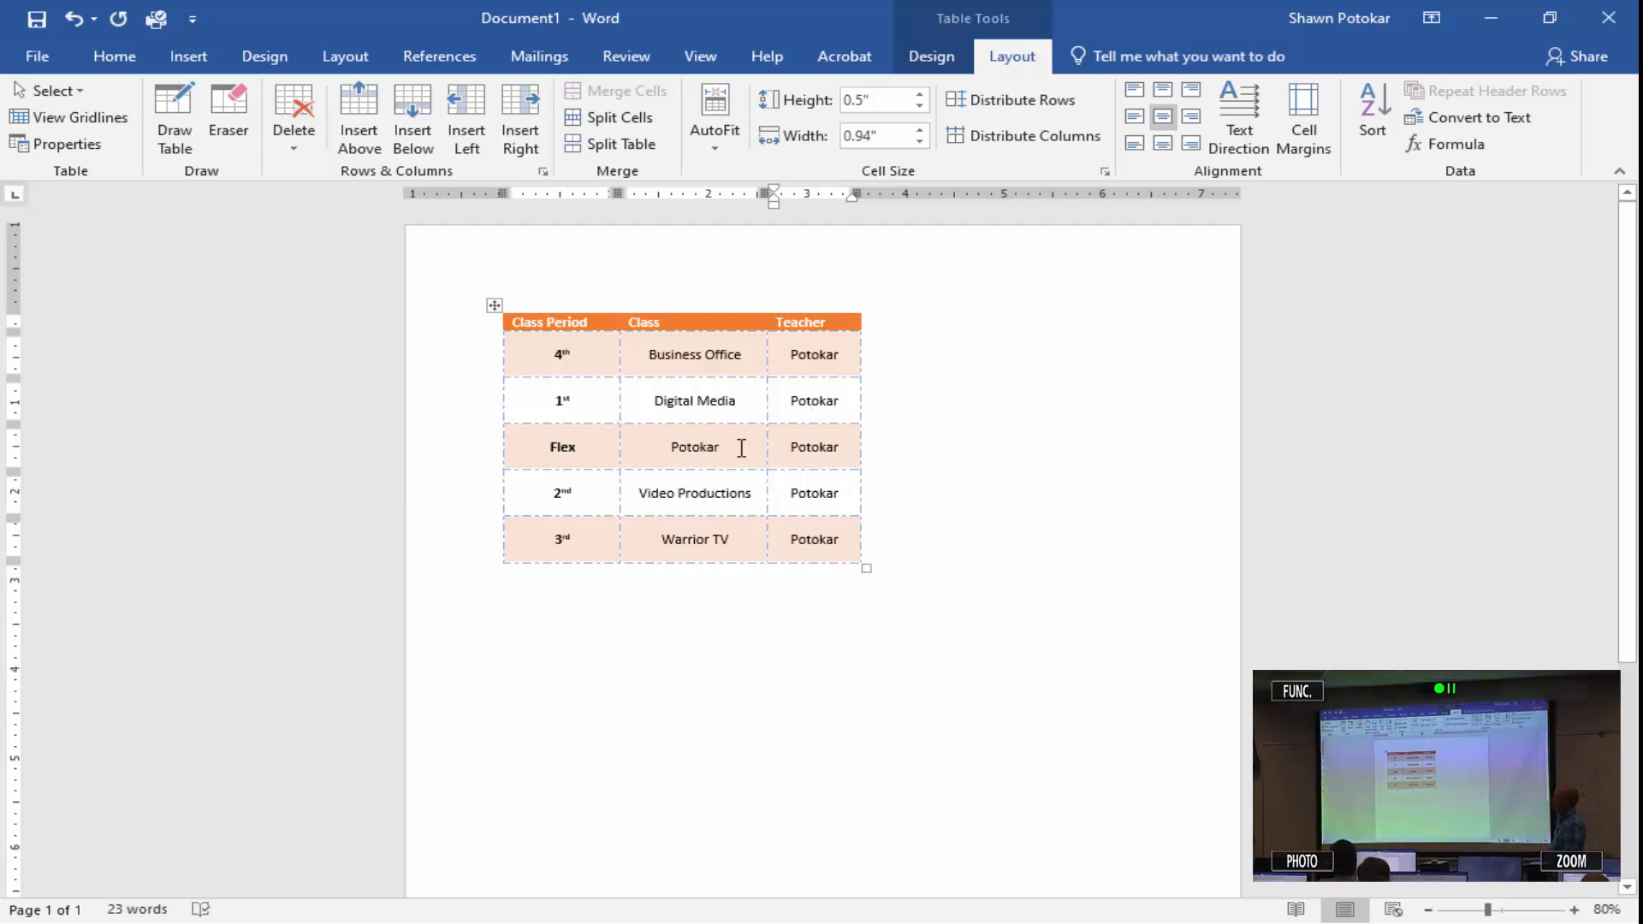
Merge the Class and Teacher cells of the Flex row and delete the duplicate surname from the merged cell.
drag(847, 452, 726, 444)
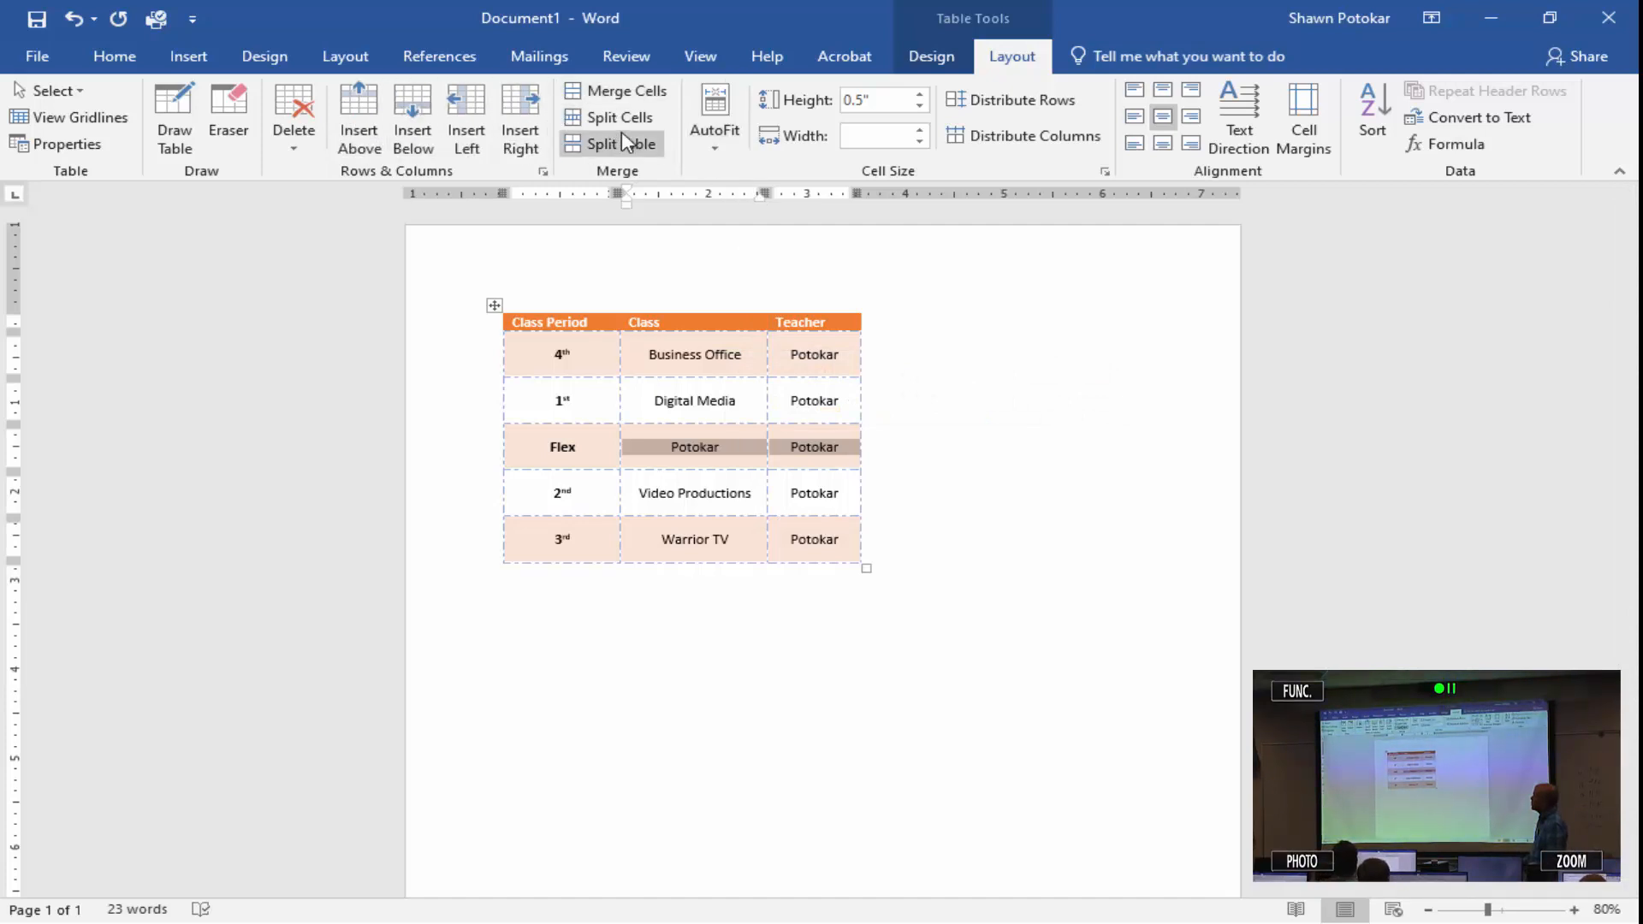
click(627, 91)
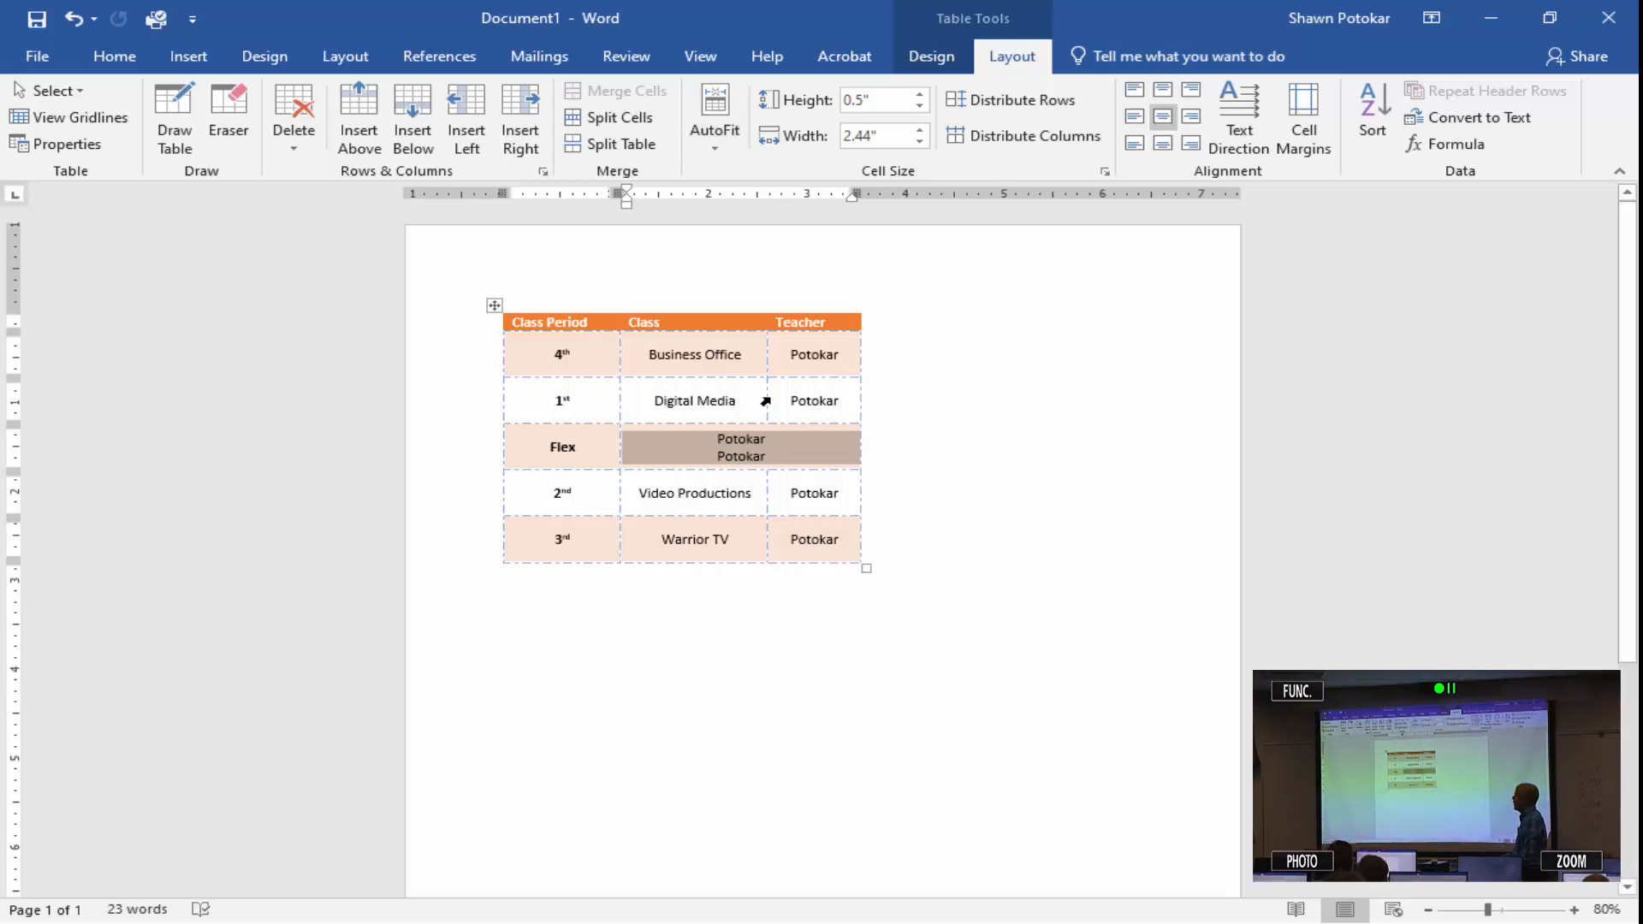
click(760, 439)
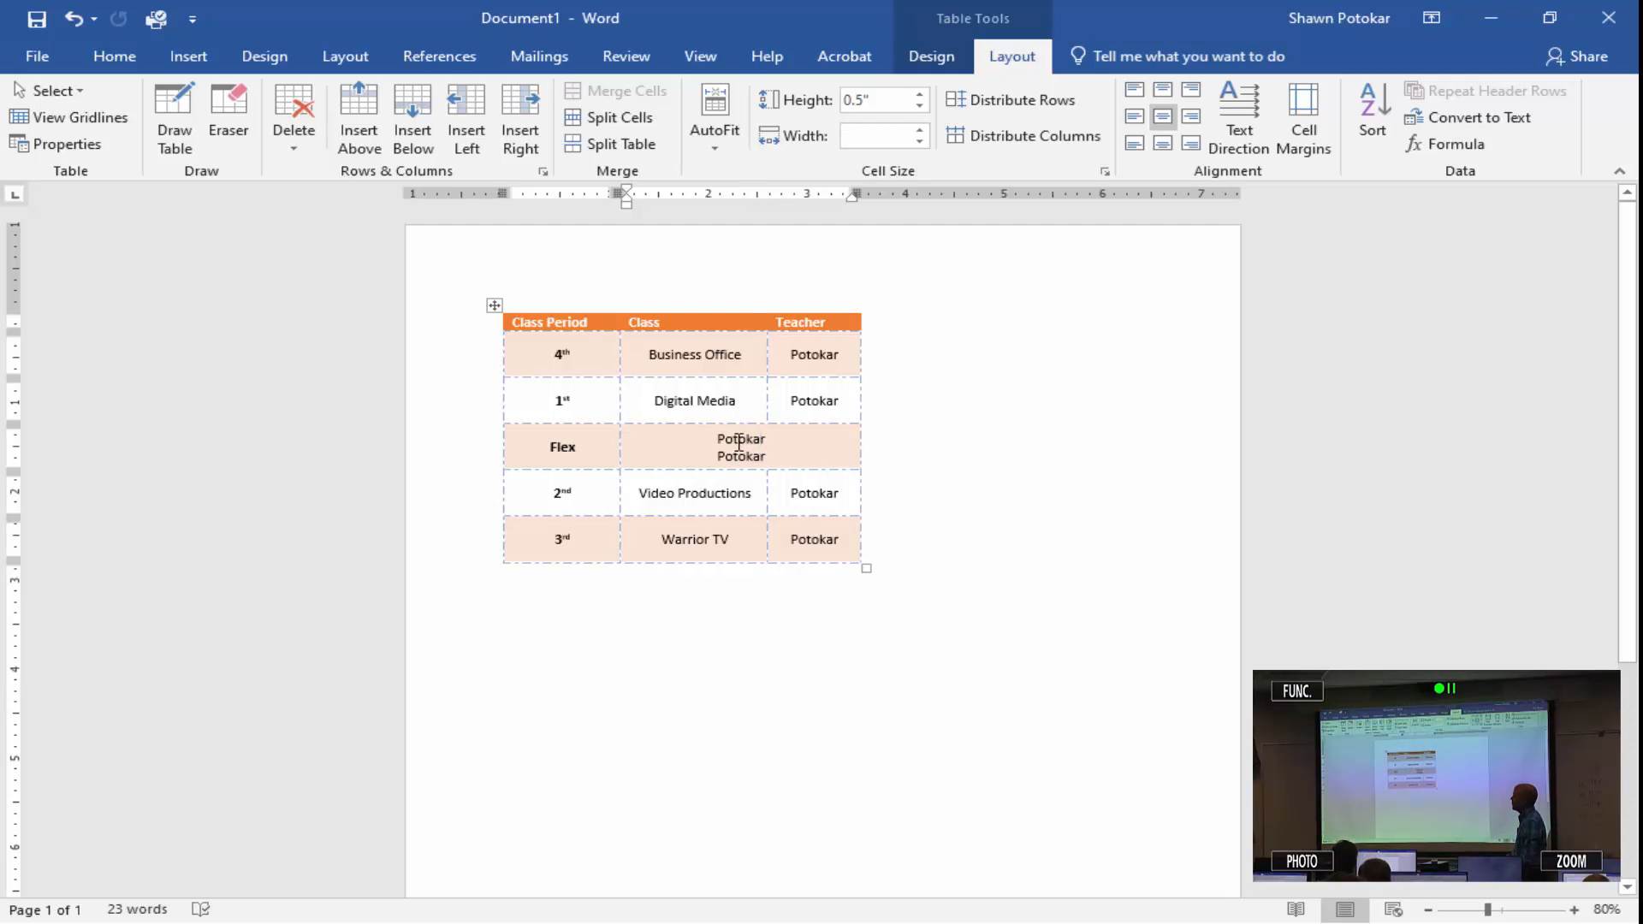
triple_click(739, 441)
key(Delete)
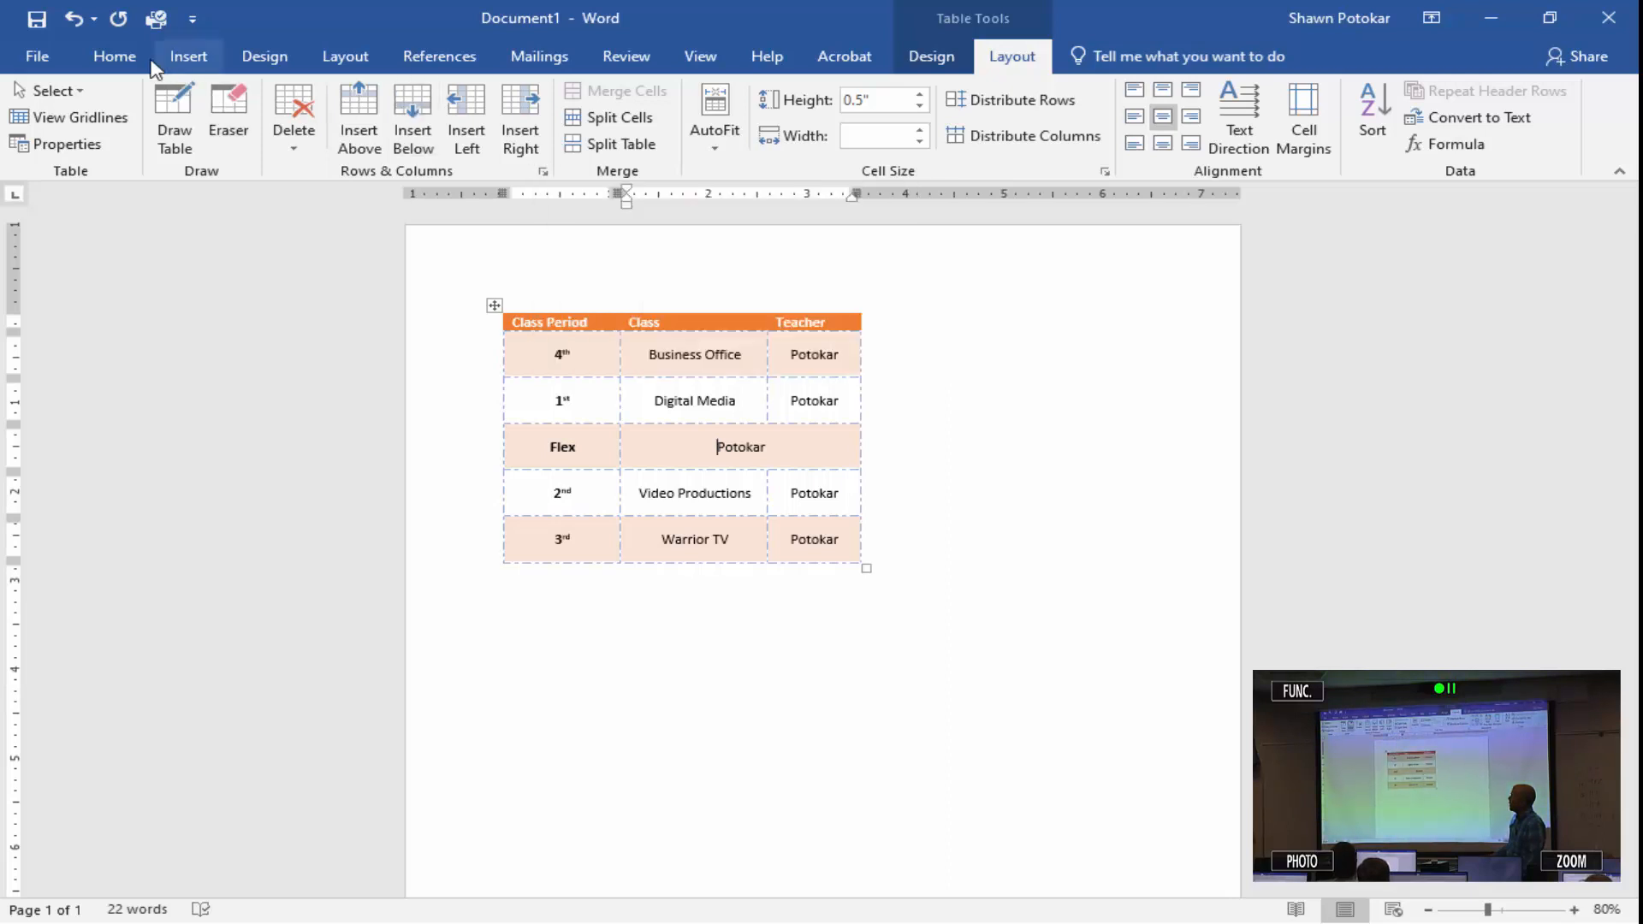
Centre the entire schedule table horizontally on the page.
click(114, 55)
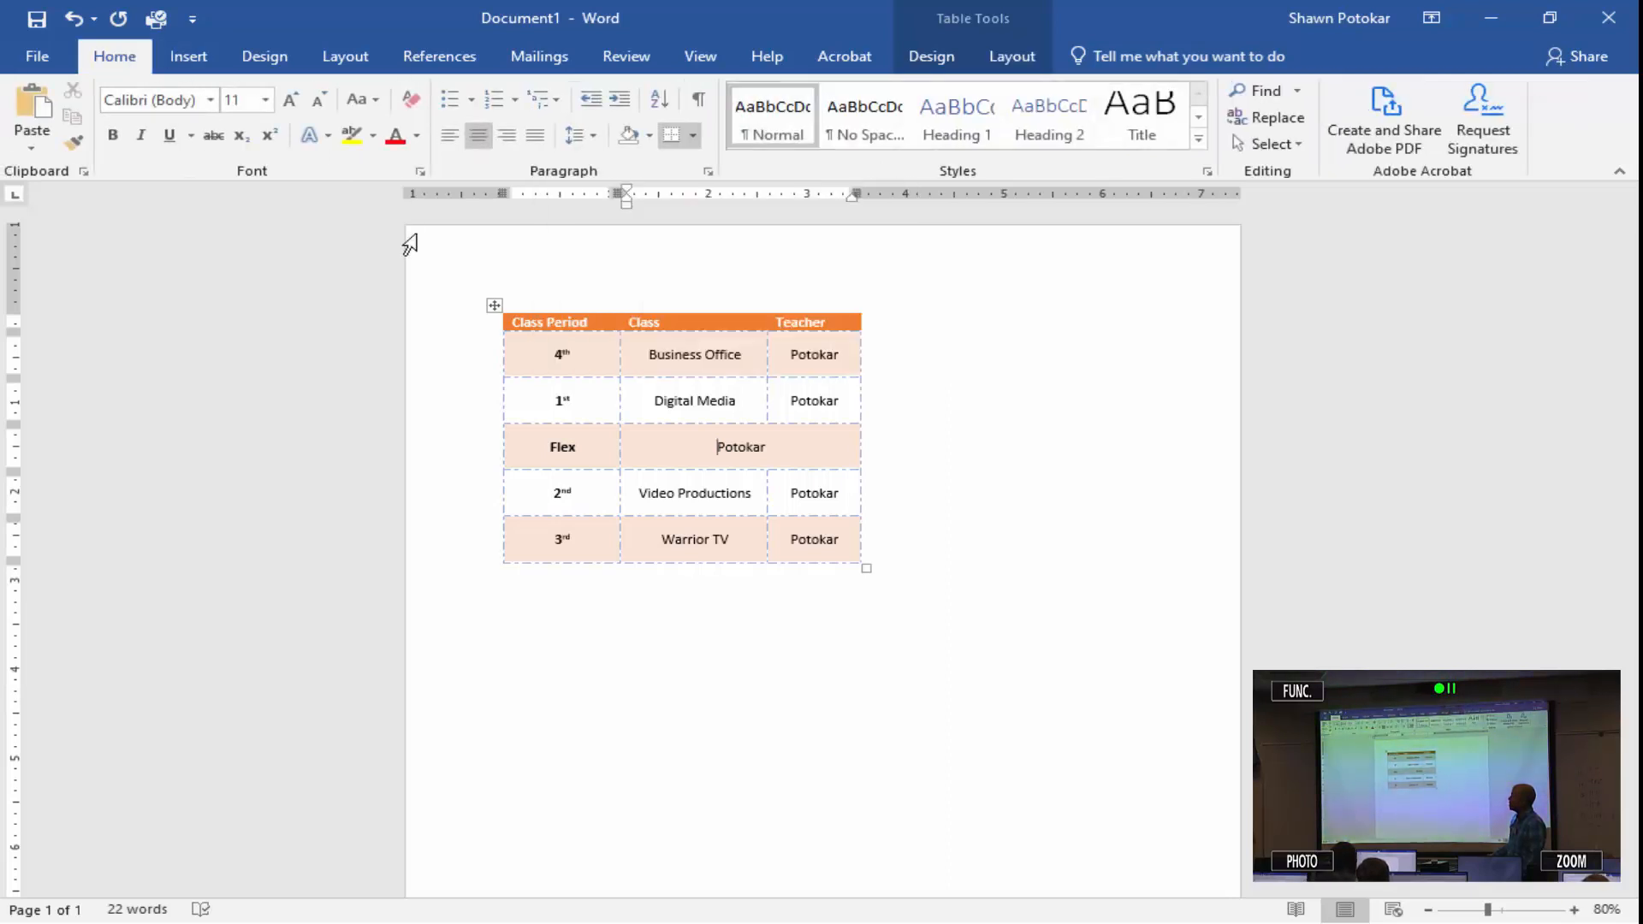
click(492, 309)
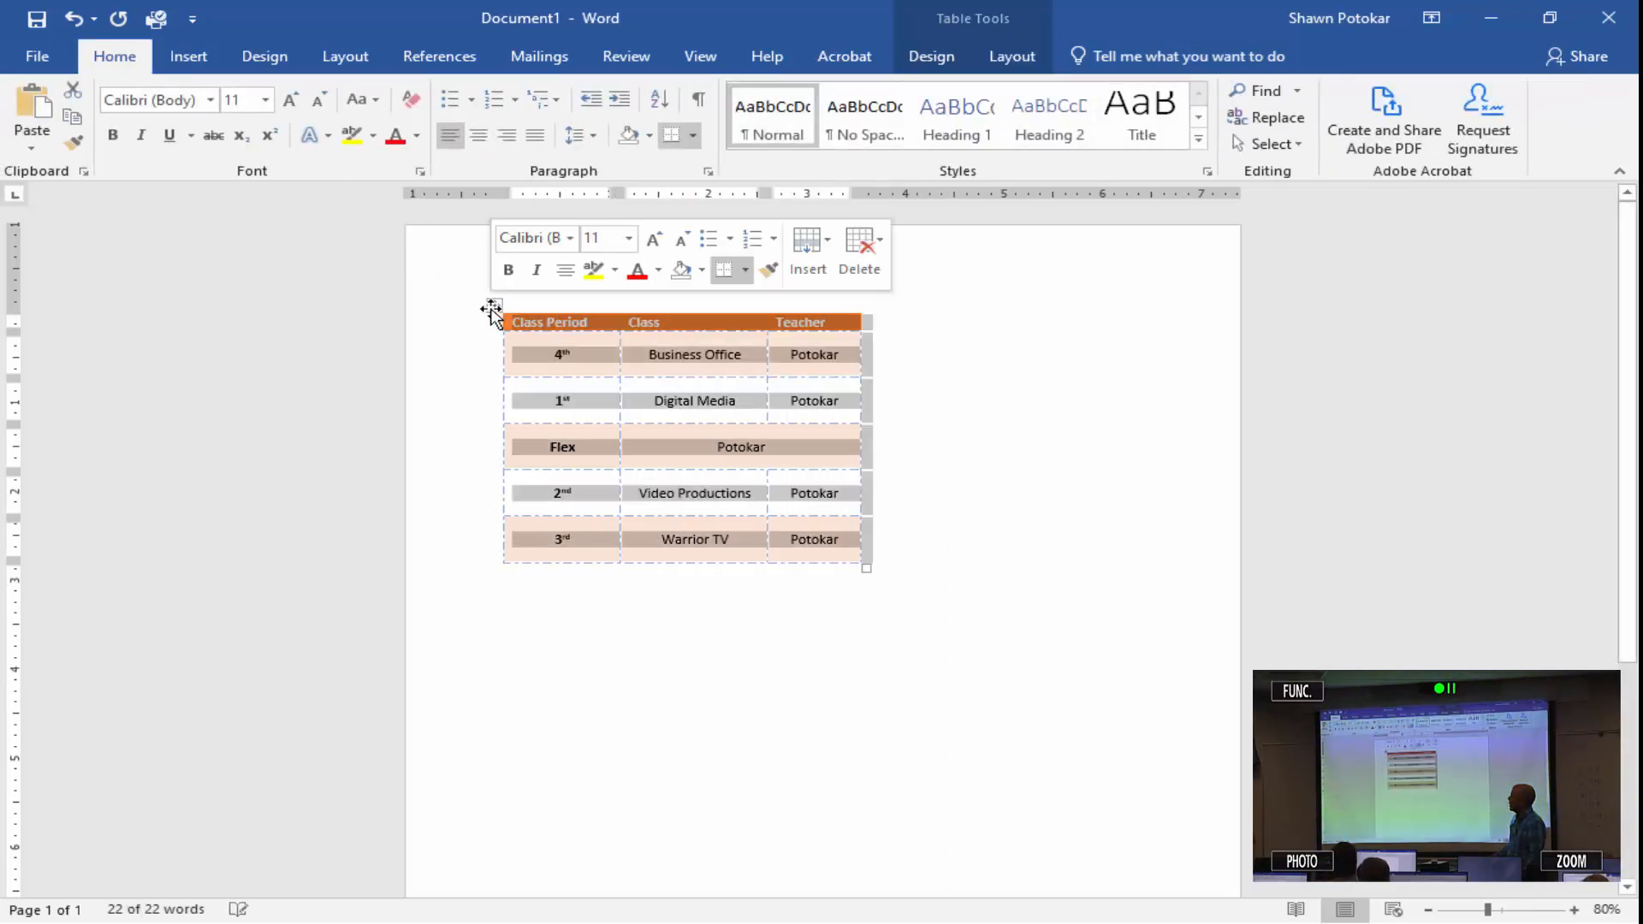
click(480, 136)
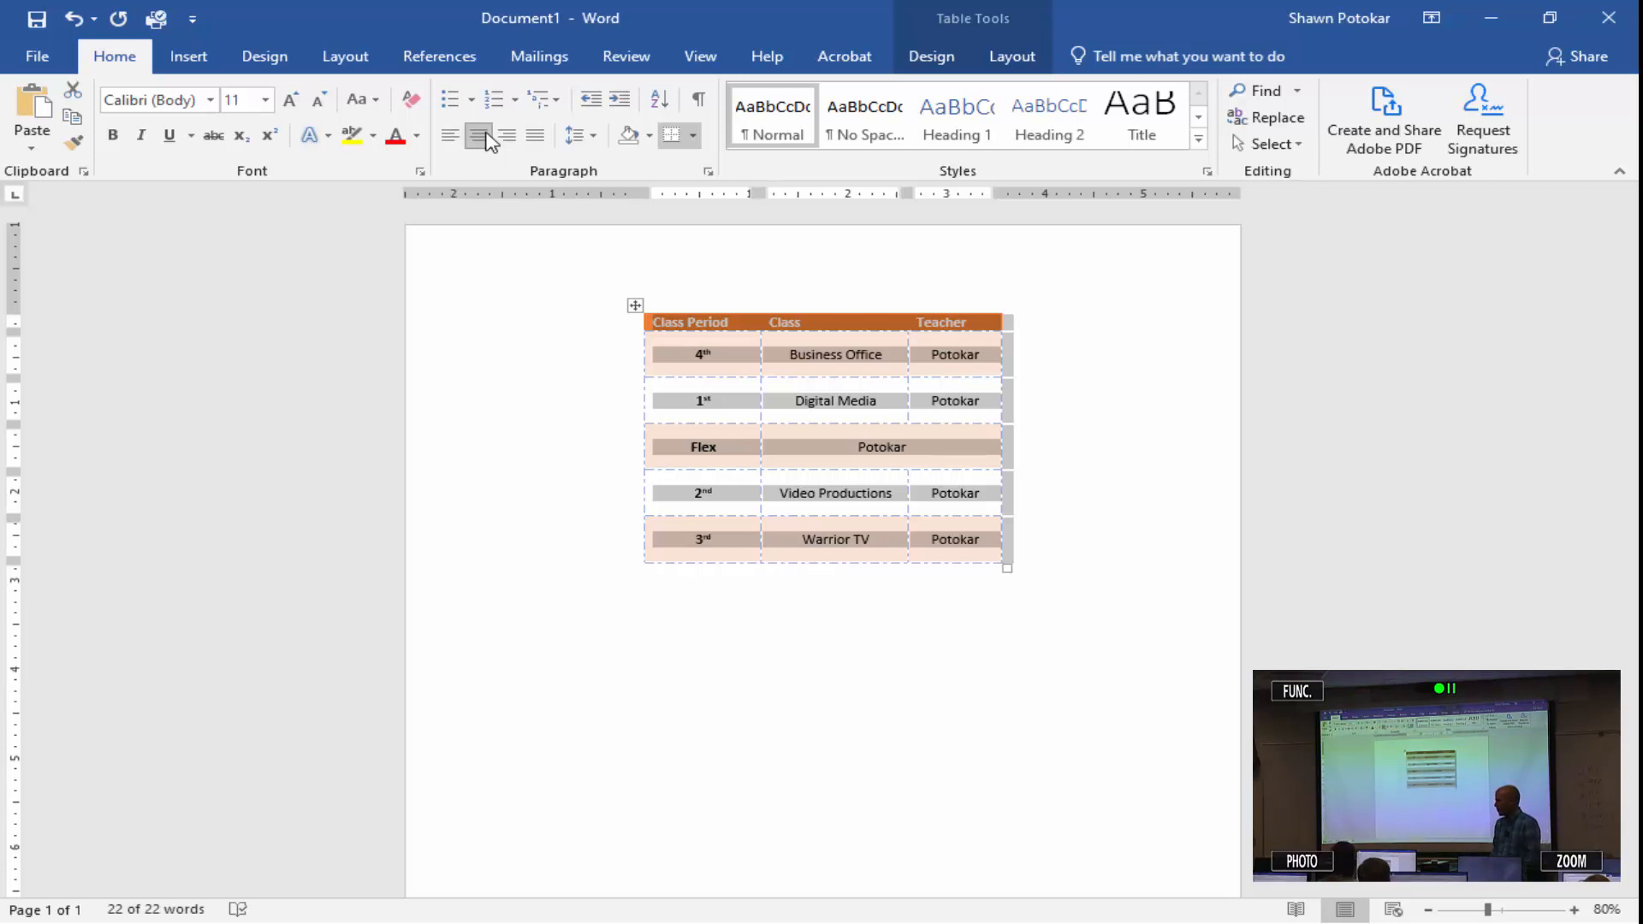
click(1030, 665)
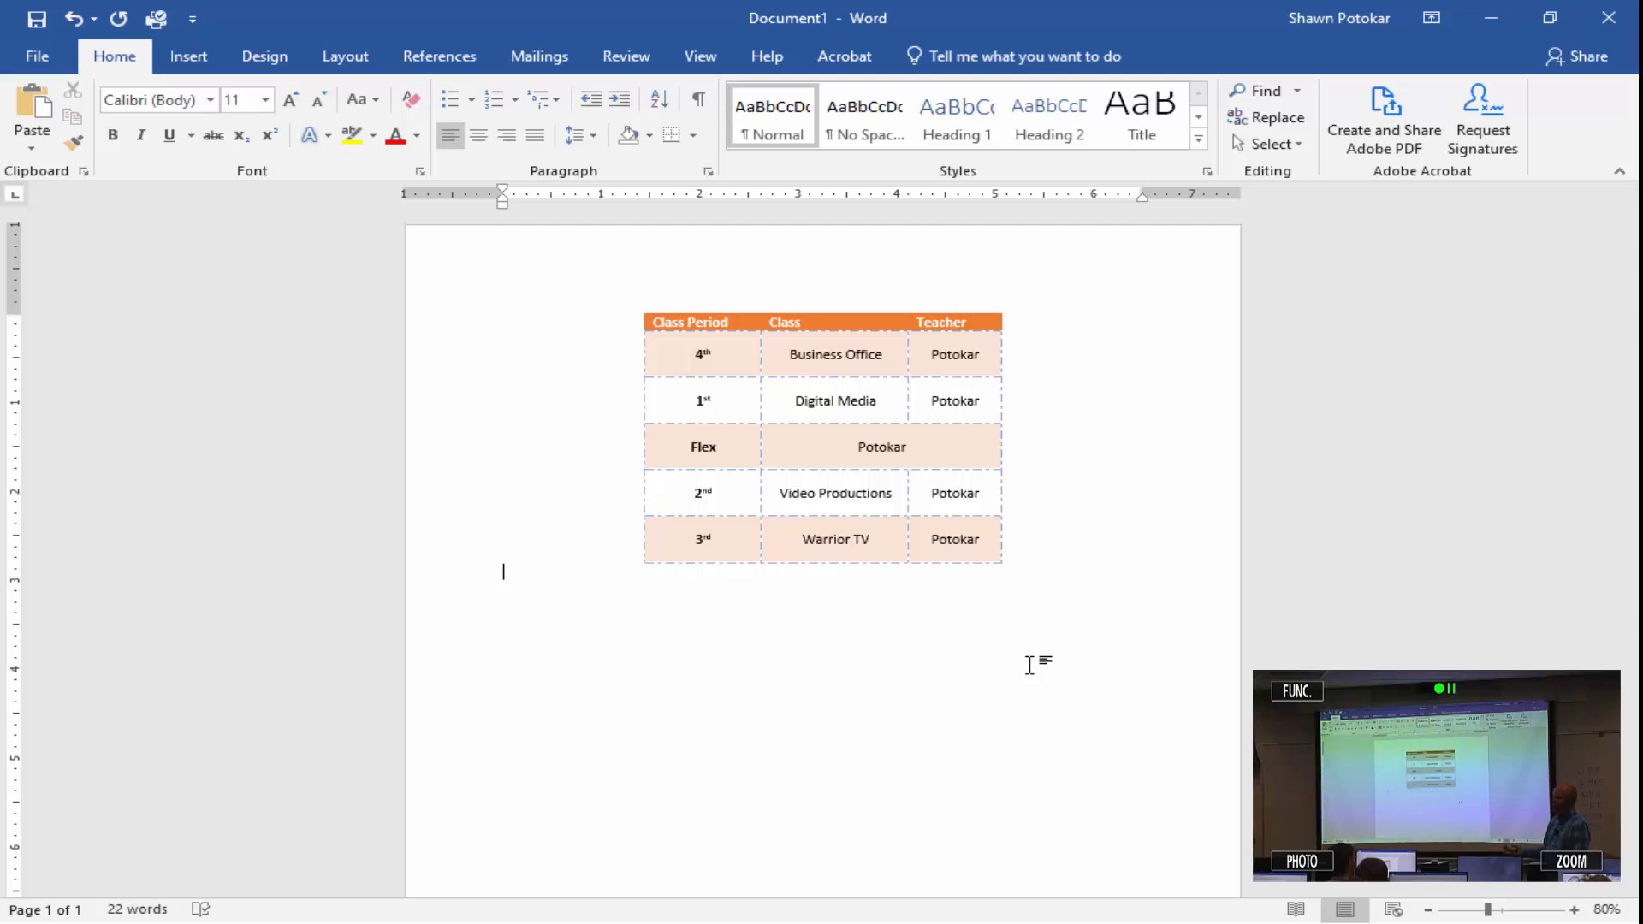
Insert a Next Page section break below the schedule table.
click(363, 64)
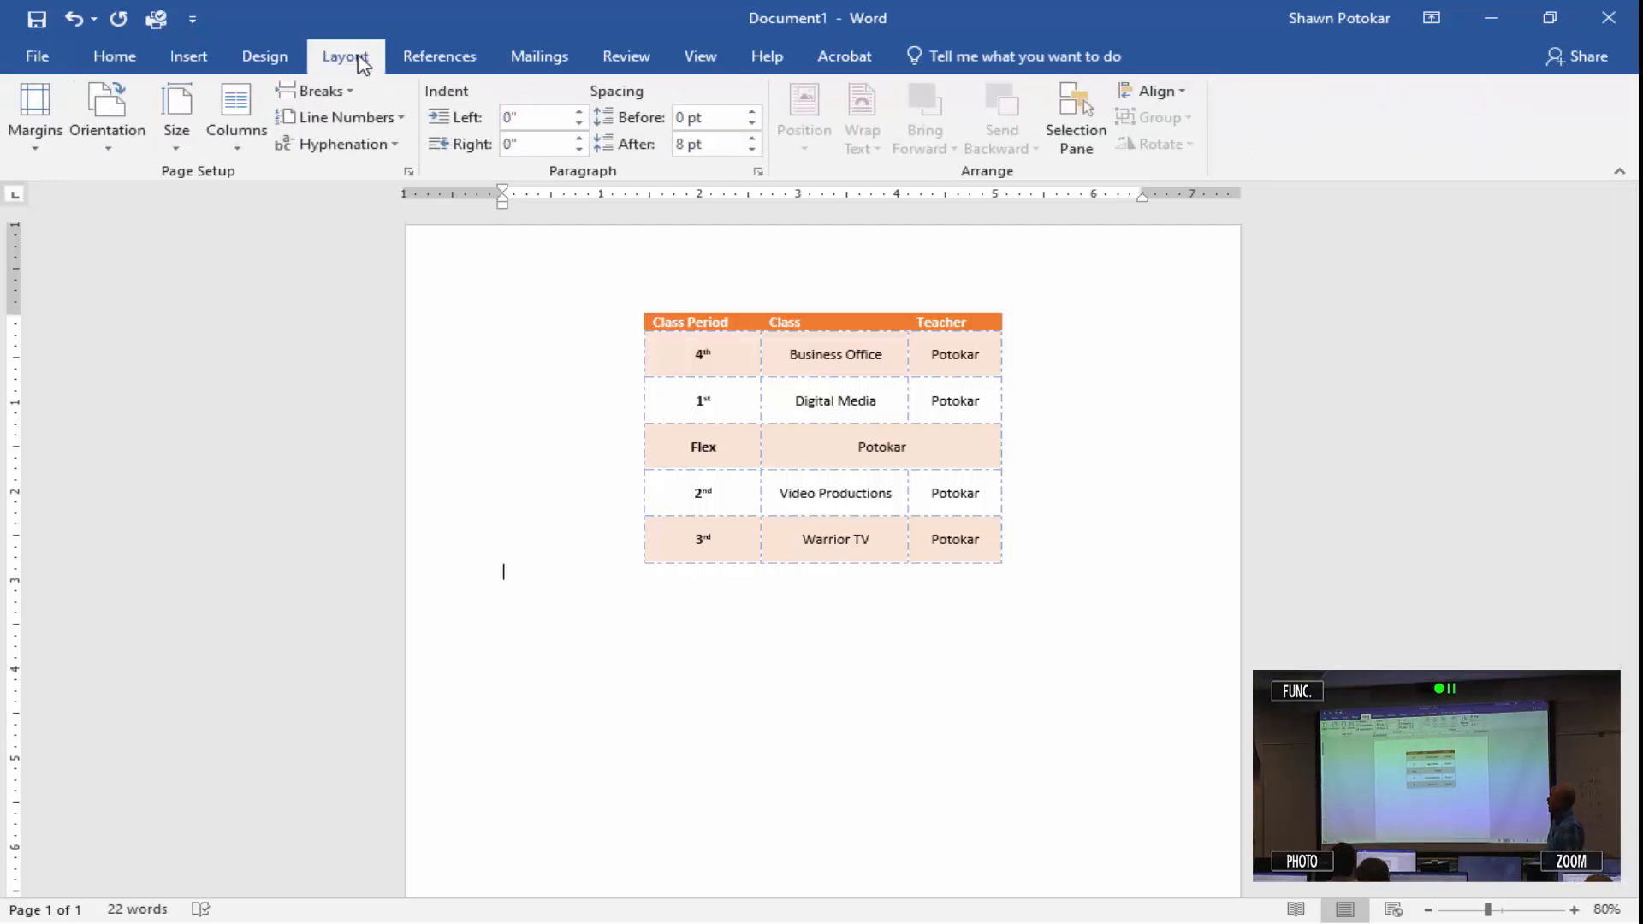
click(322, 96)
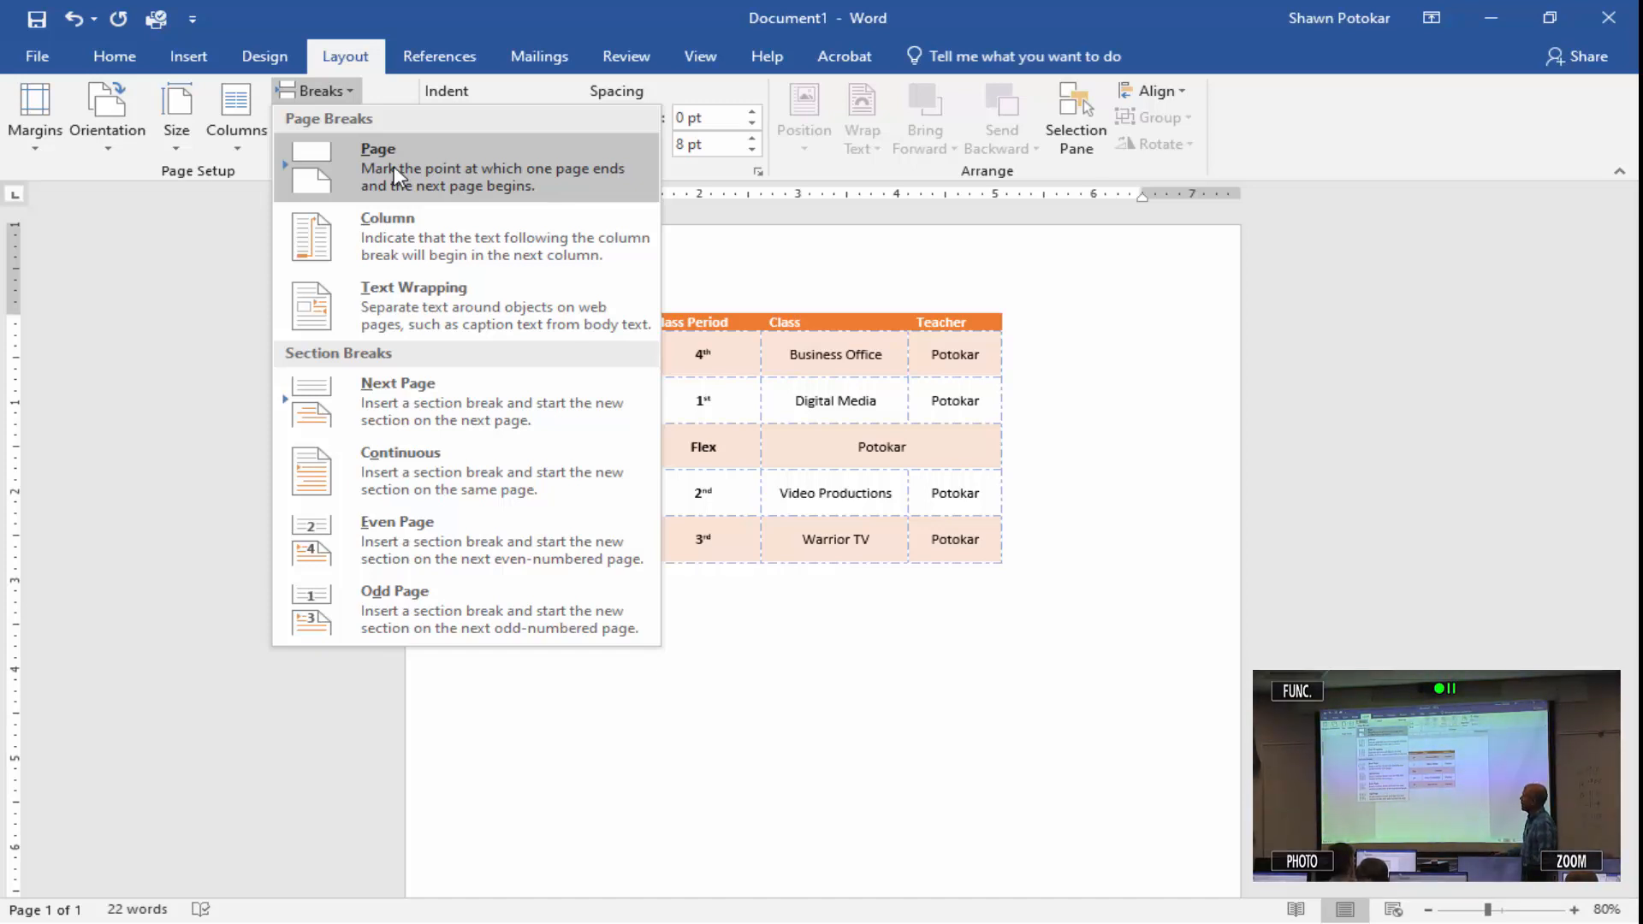
click(479, 408)
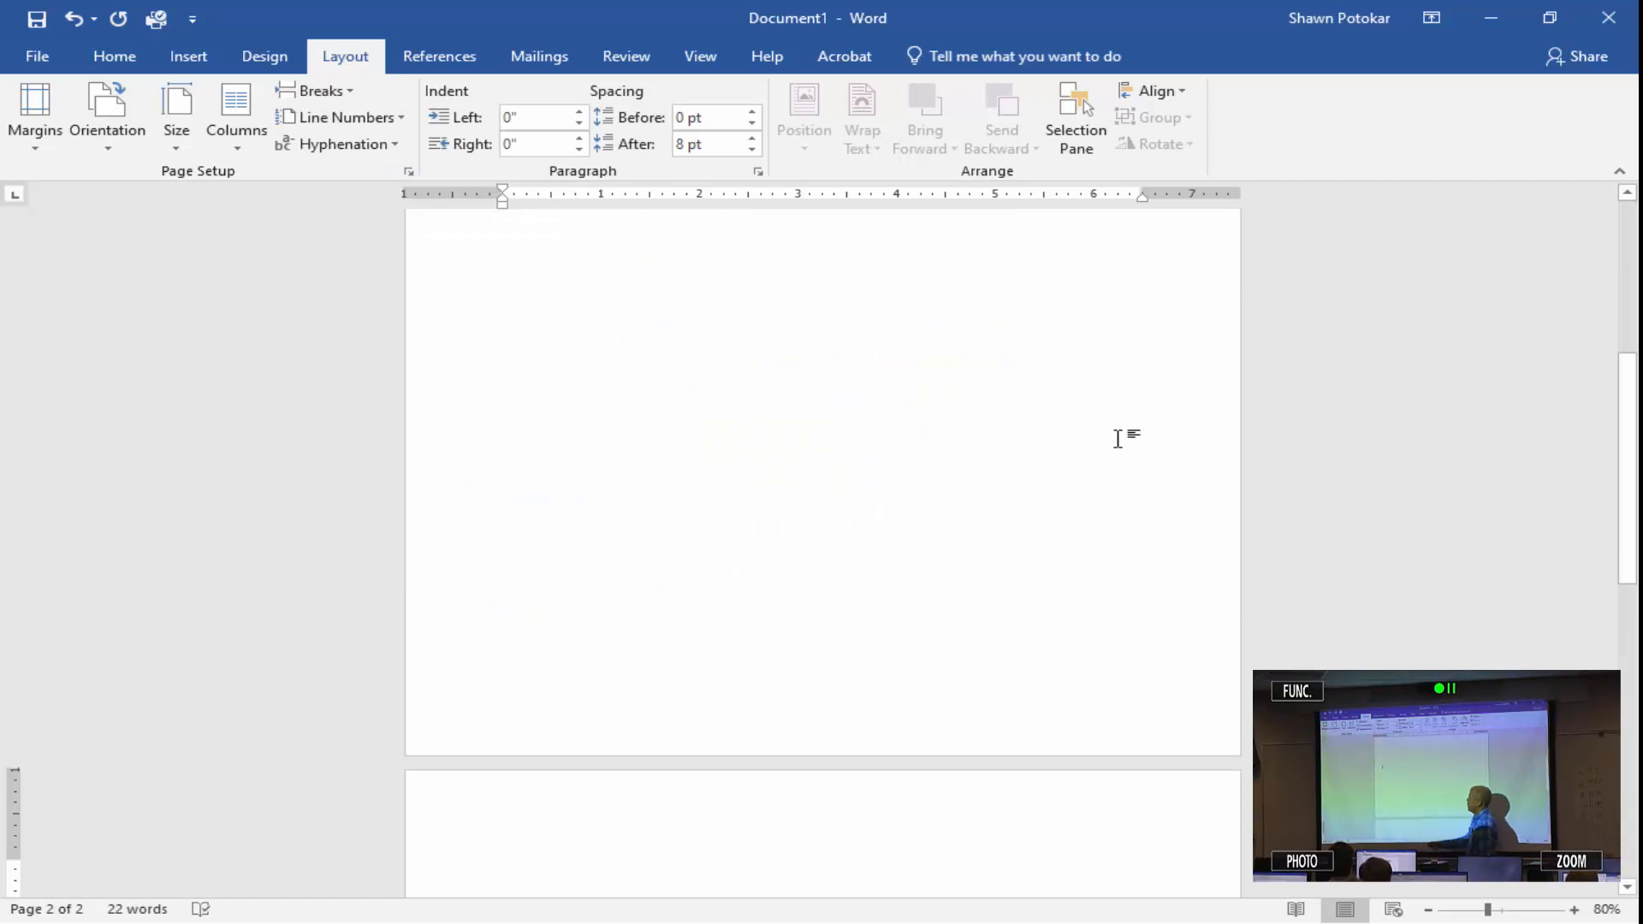
scroll(979, 605, down, 5)
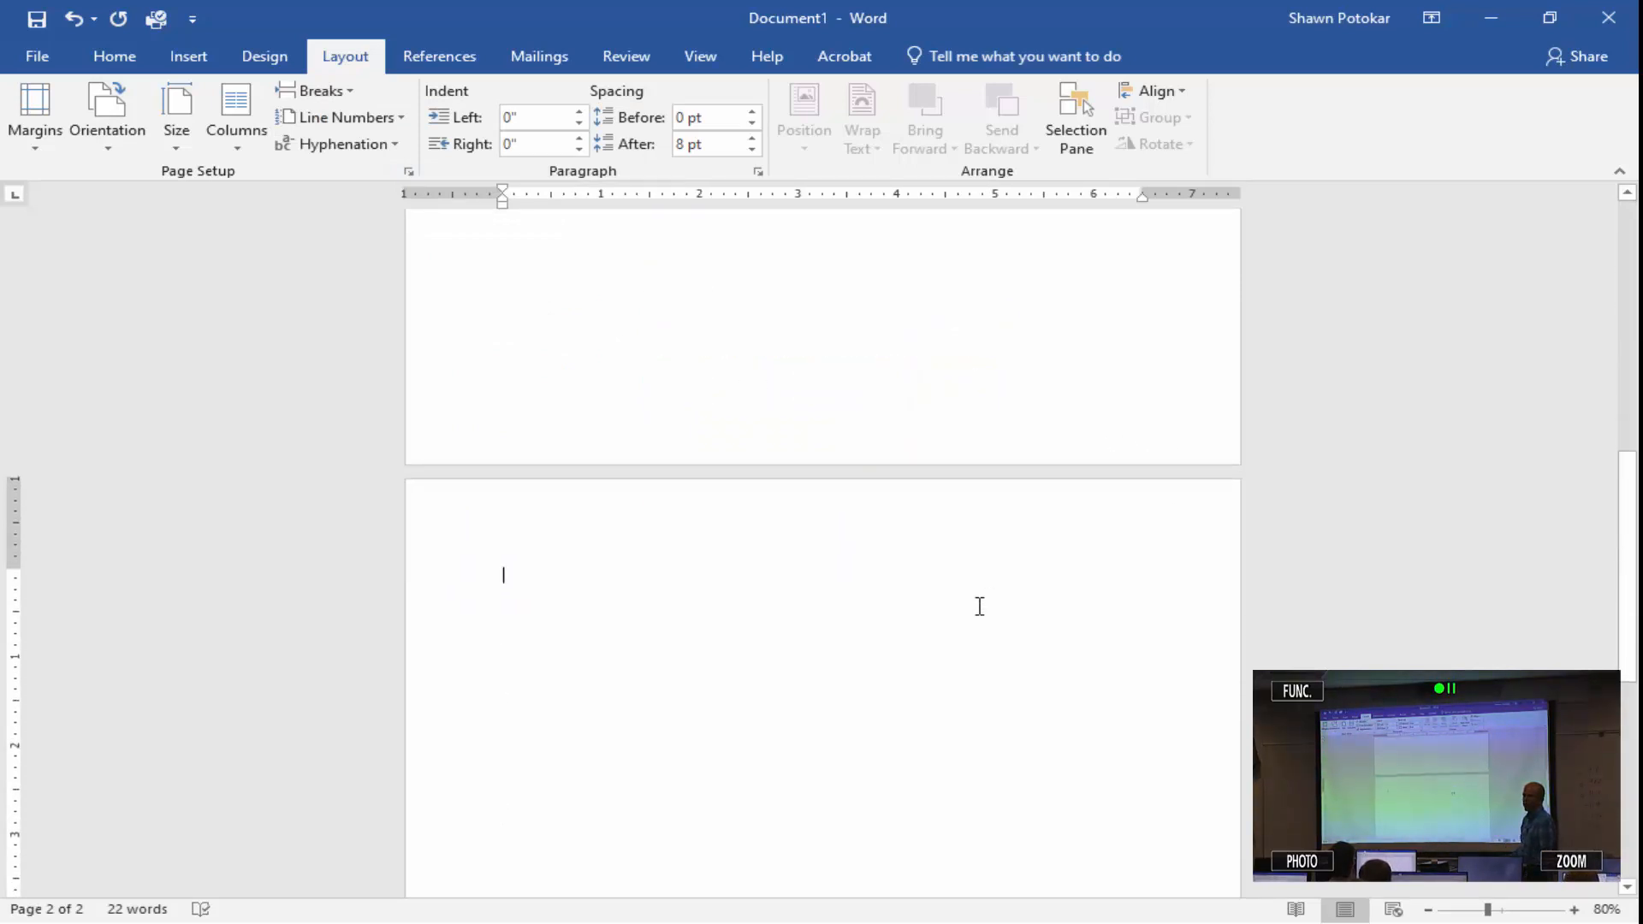
scroll(979, 605, up, 10)
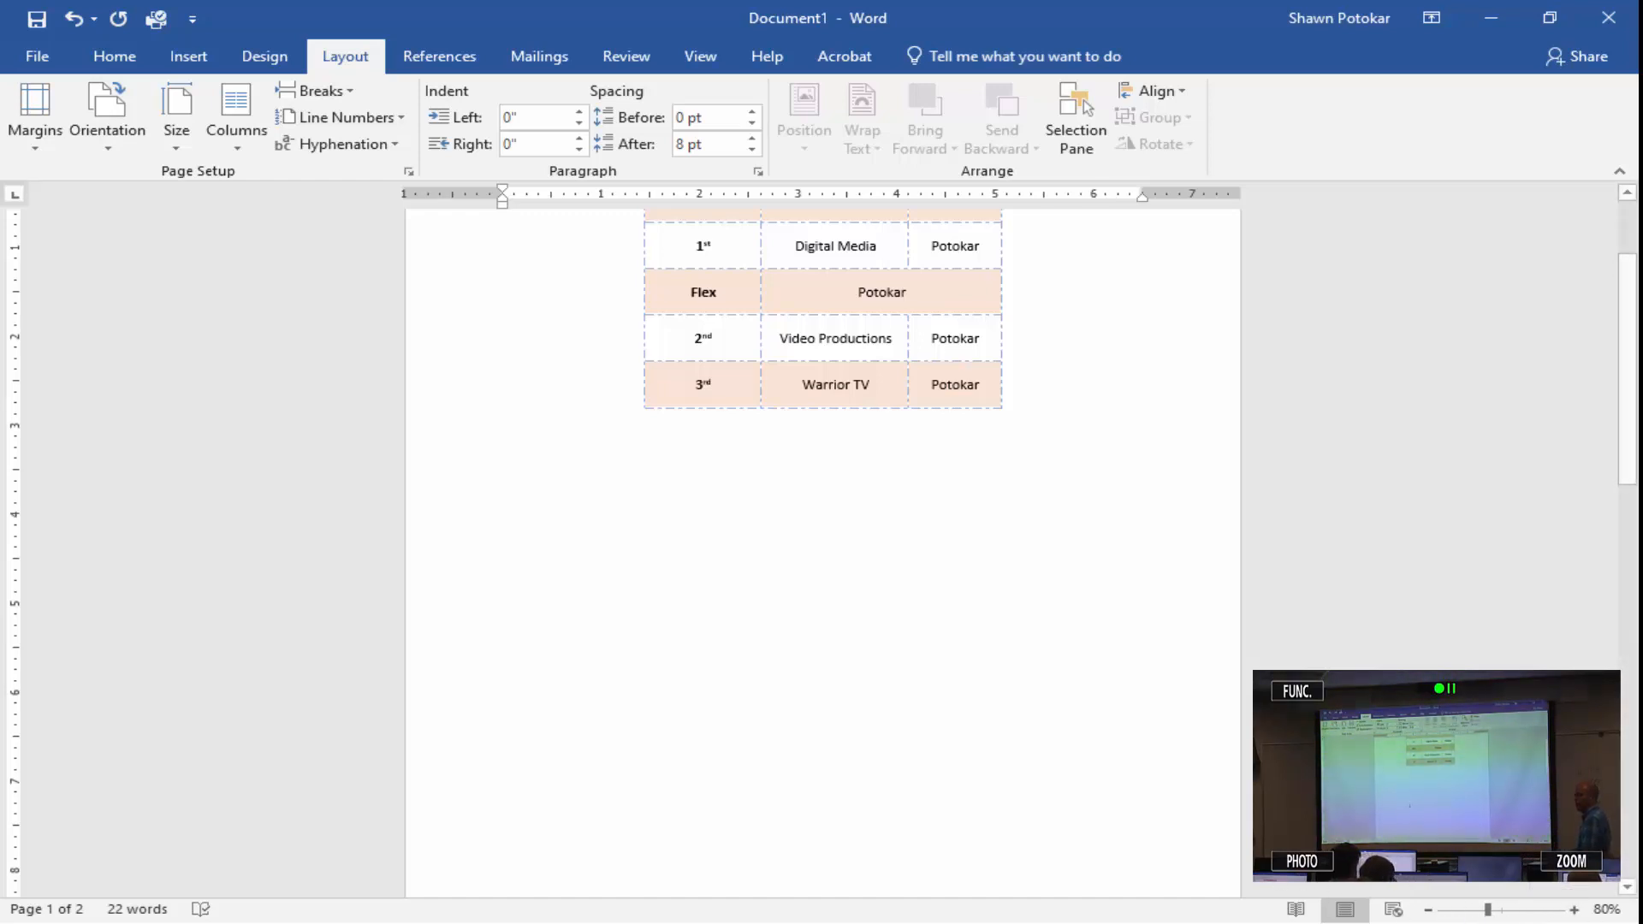
Display the formatting marks to examine the section break between the two pages, and hide them again.
click(1427, 911)
click(1428, 910)
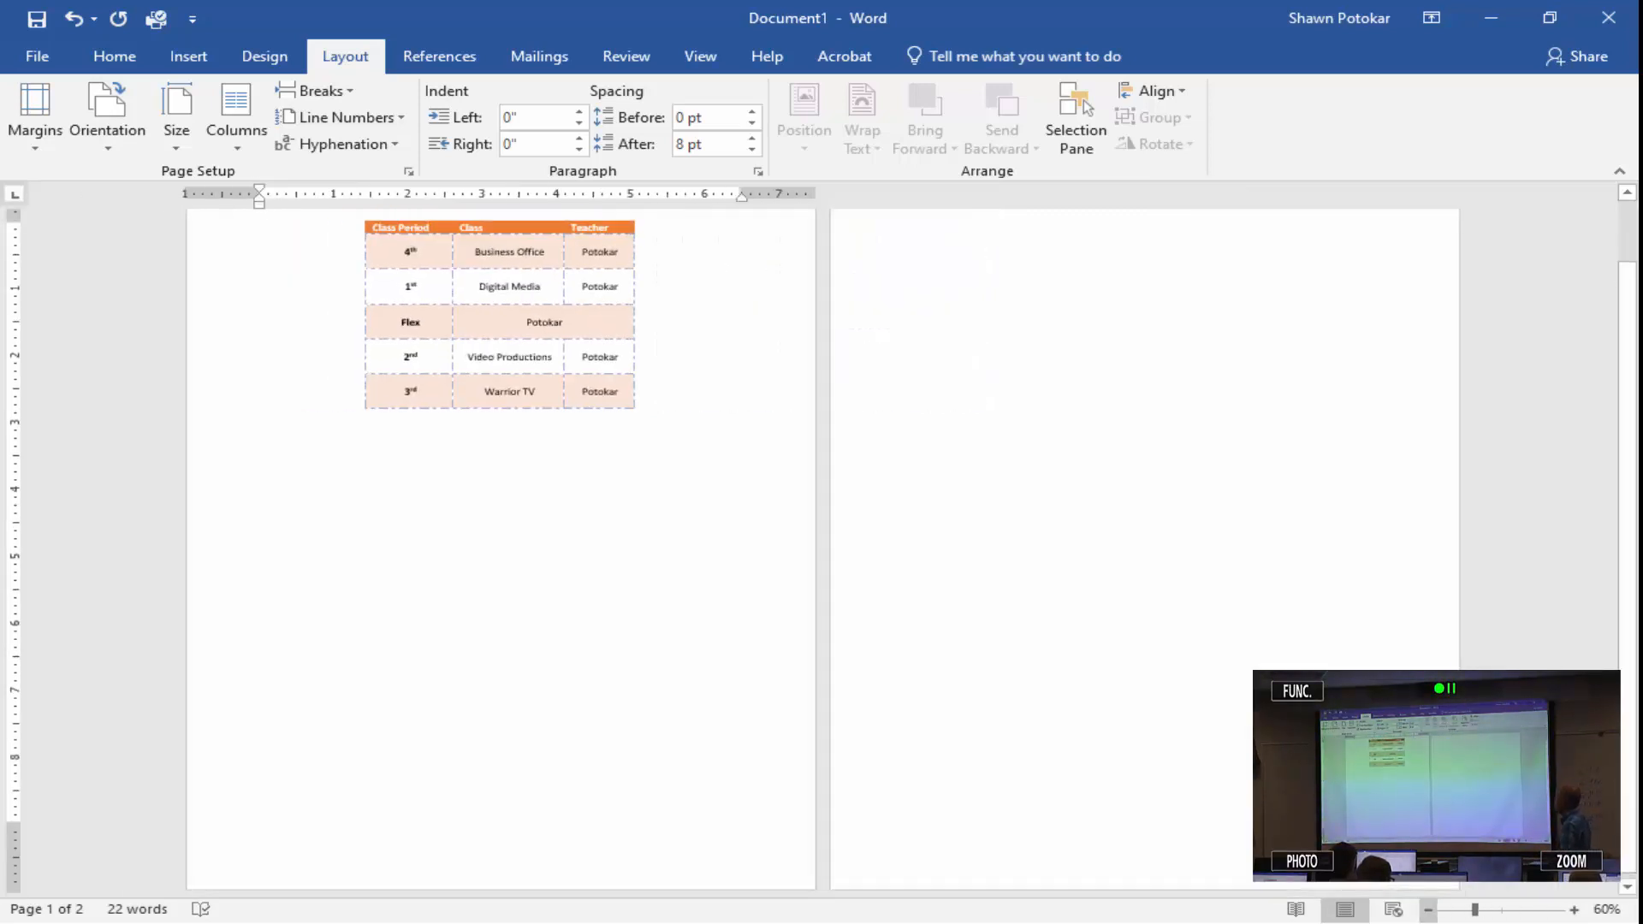
scroll(1211, 741, up, 2)
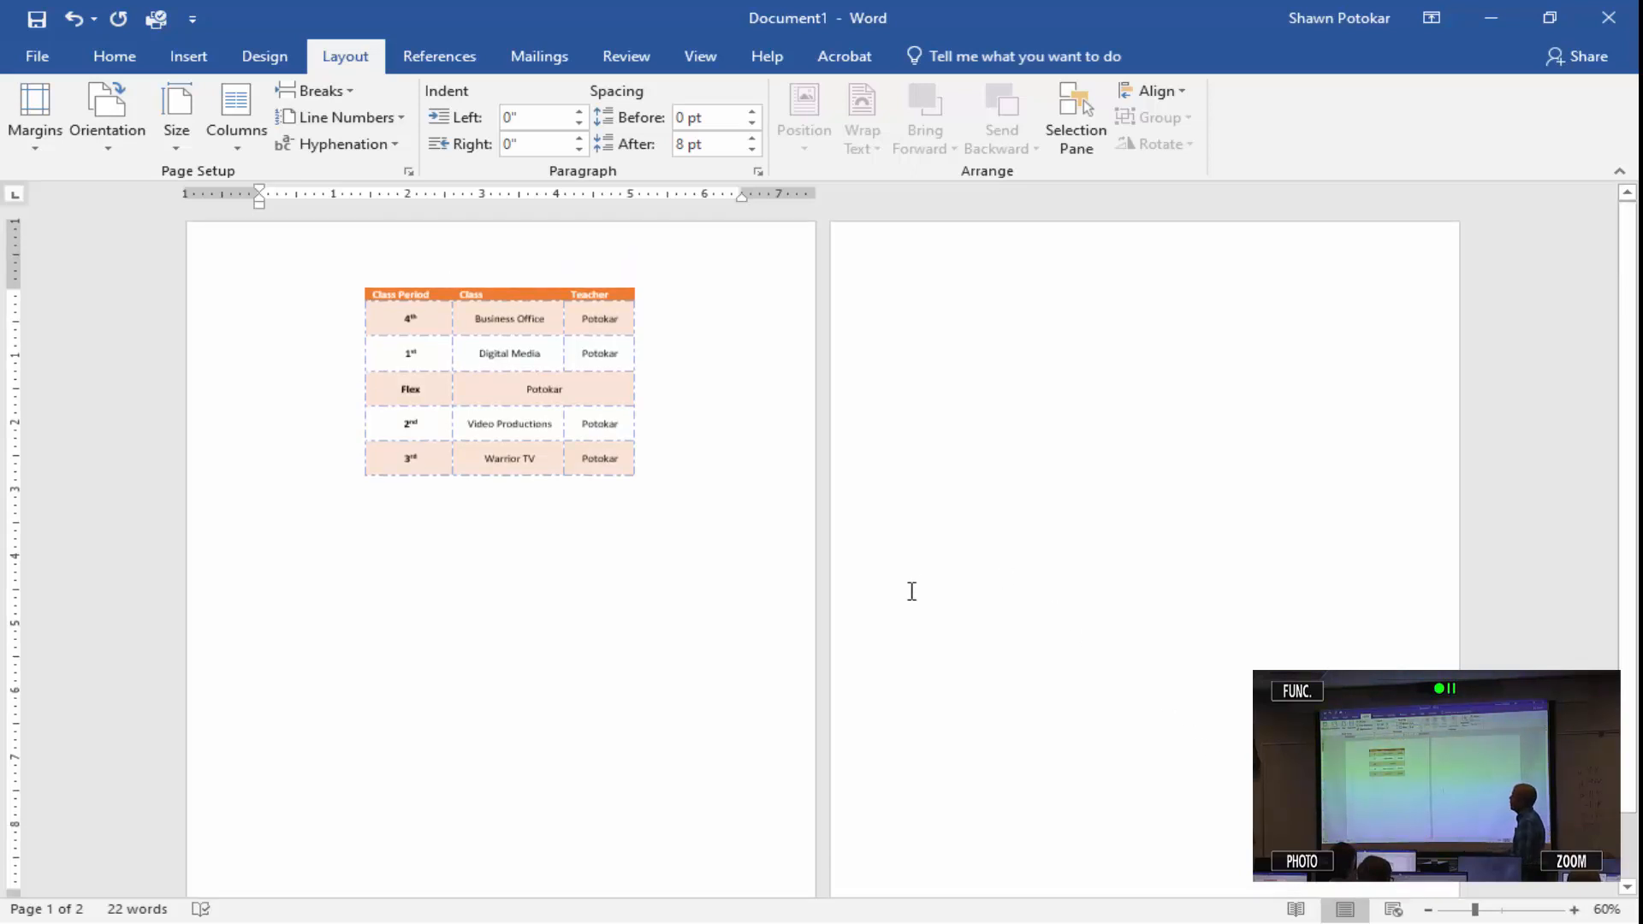
click(112, 62)
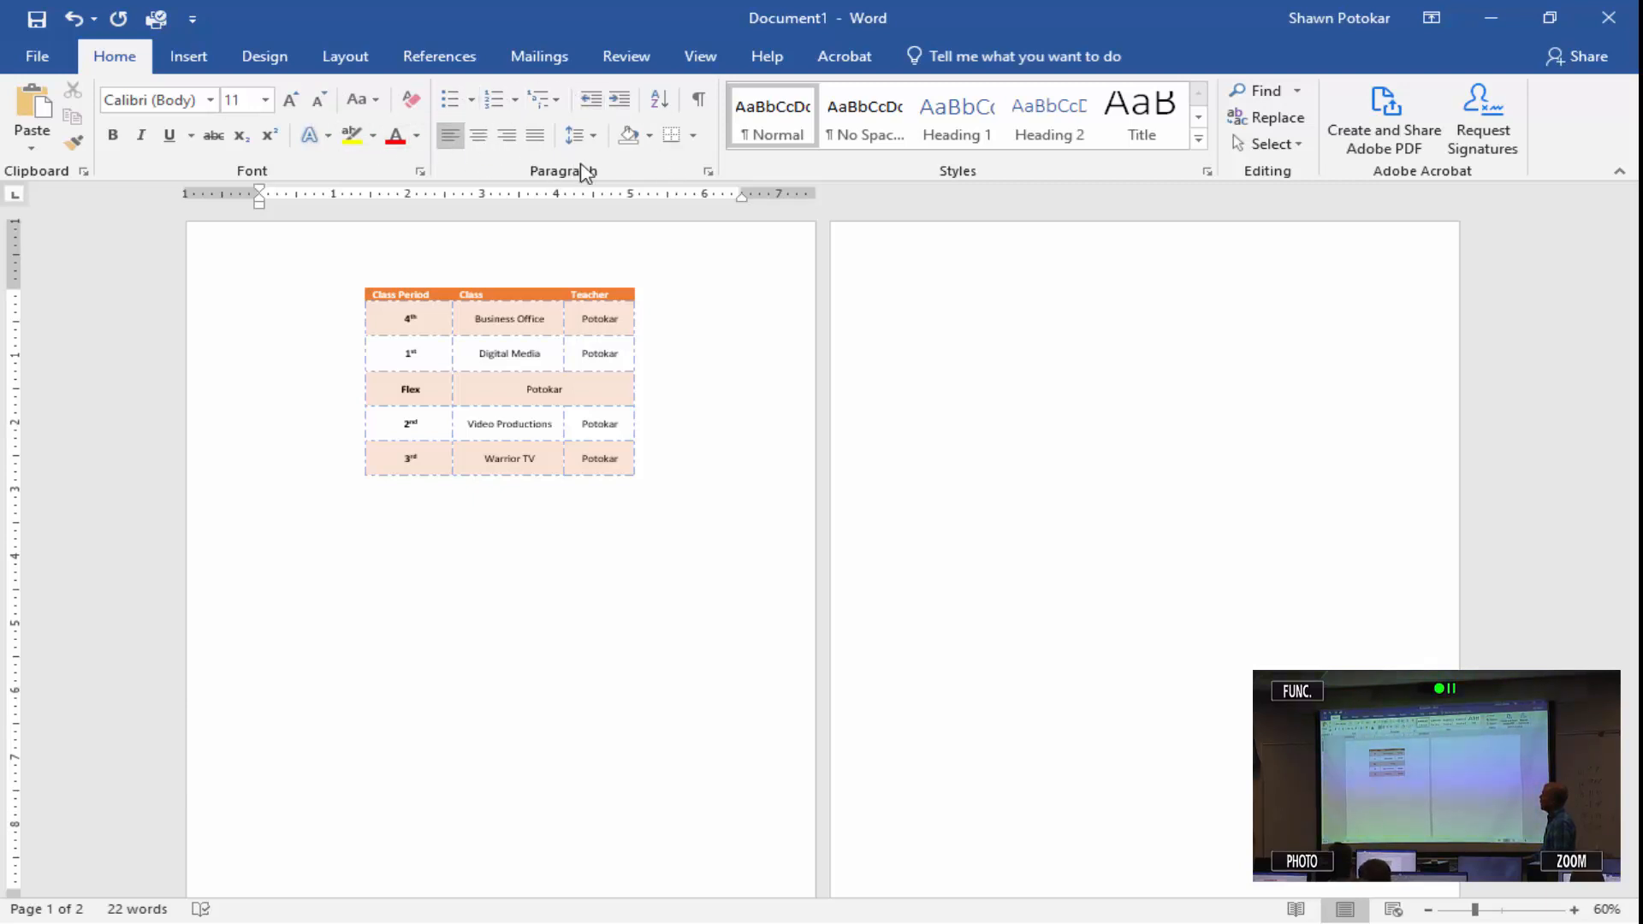
click(698, 103)
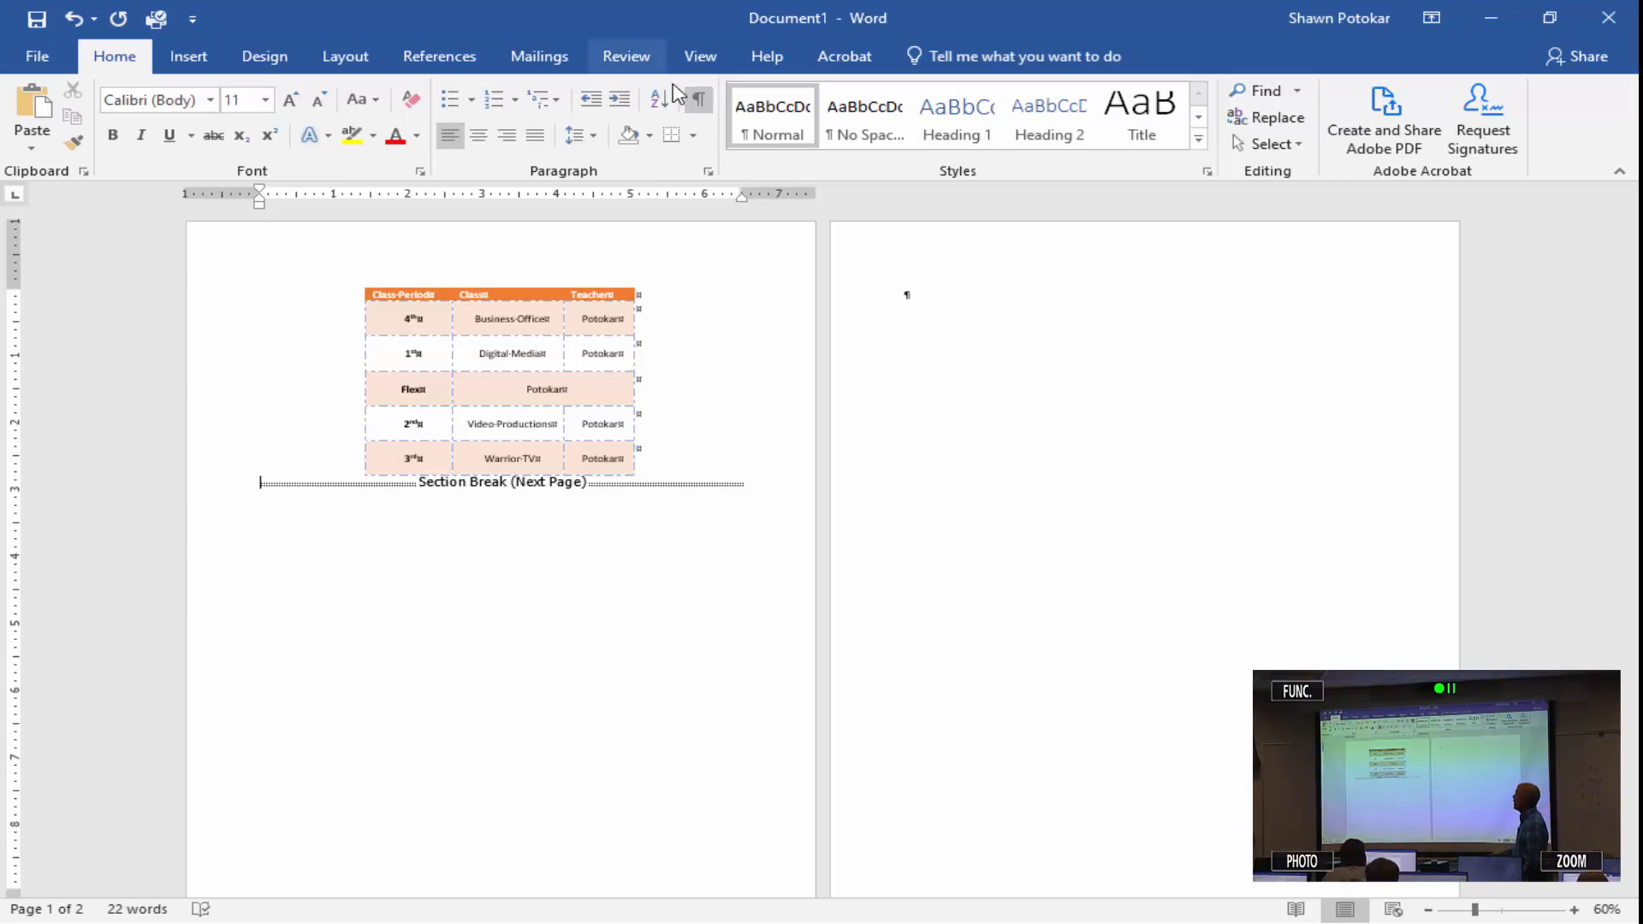
click(705, 110)
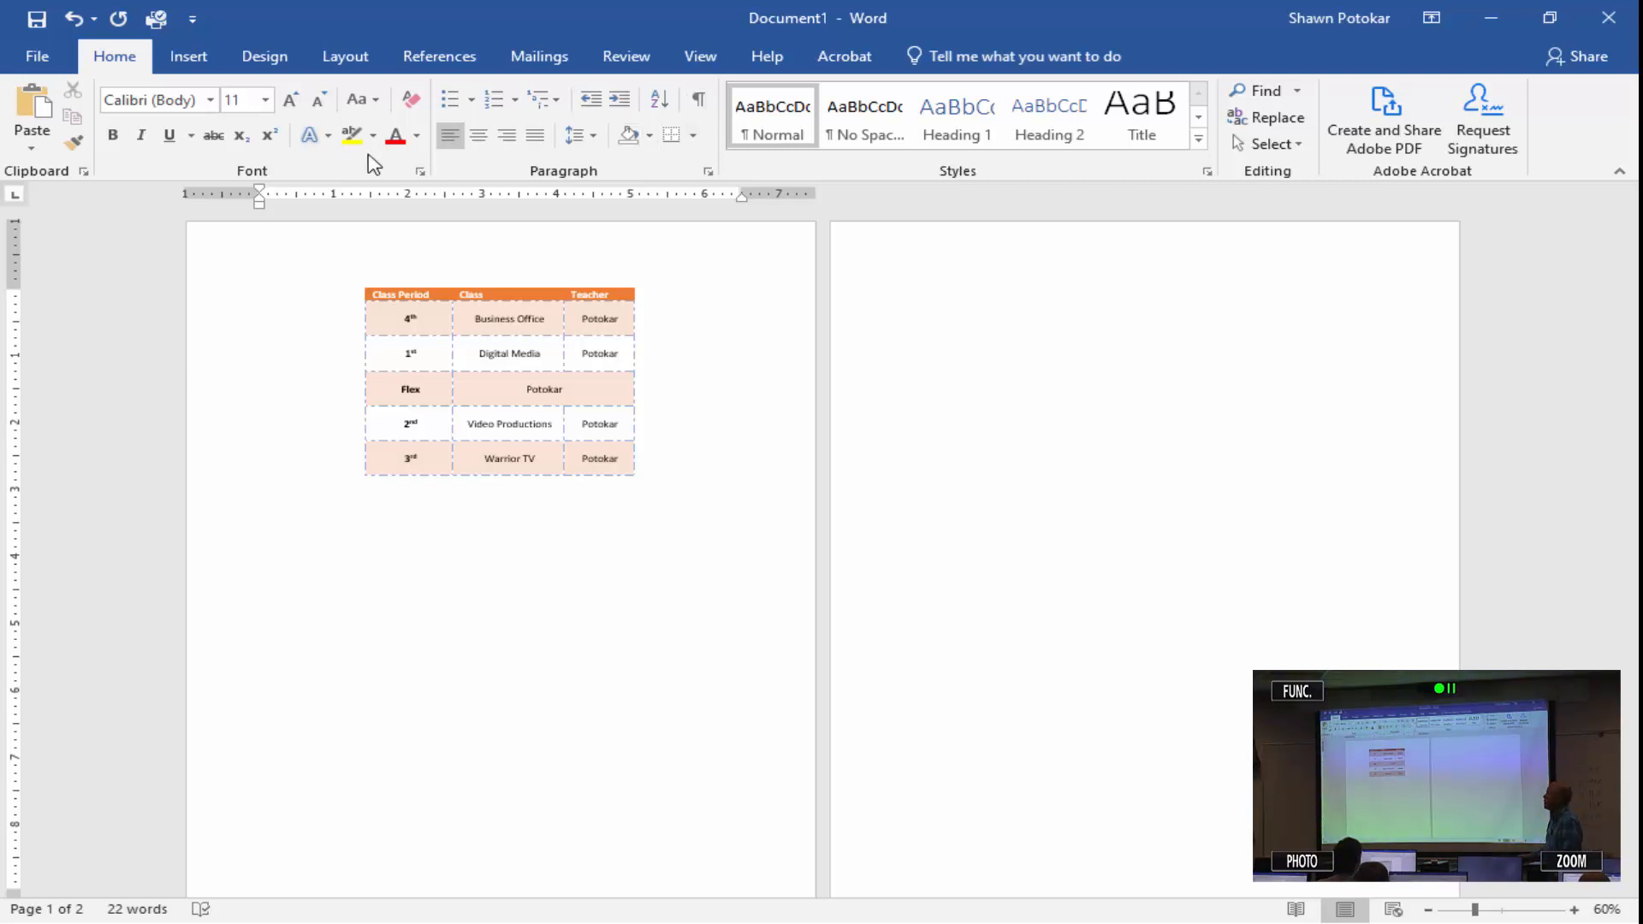
Insert the built-in Blank (Three Columns) header into the document.
click(200, 61)
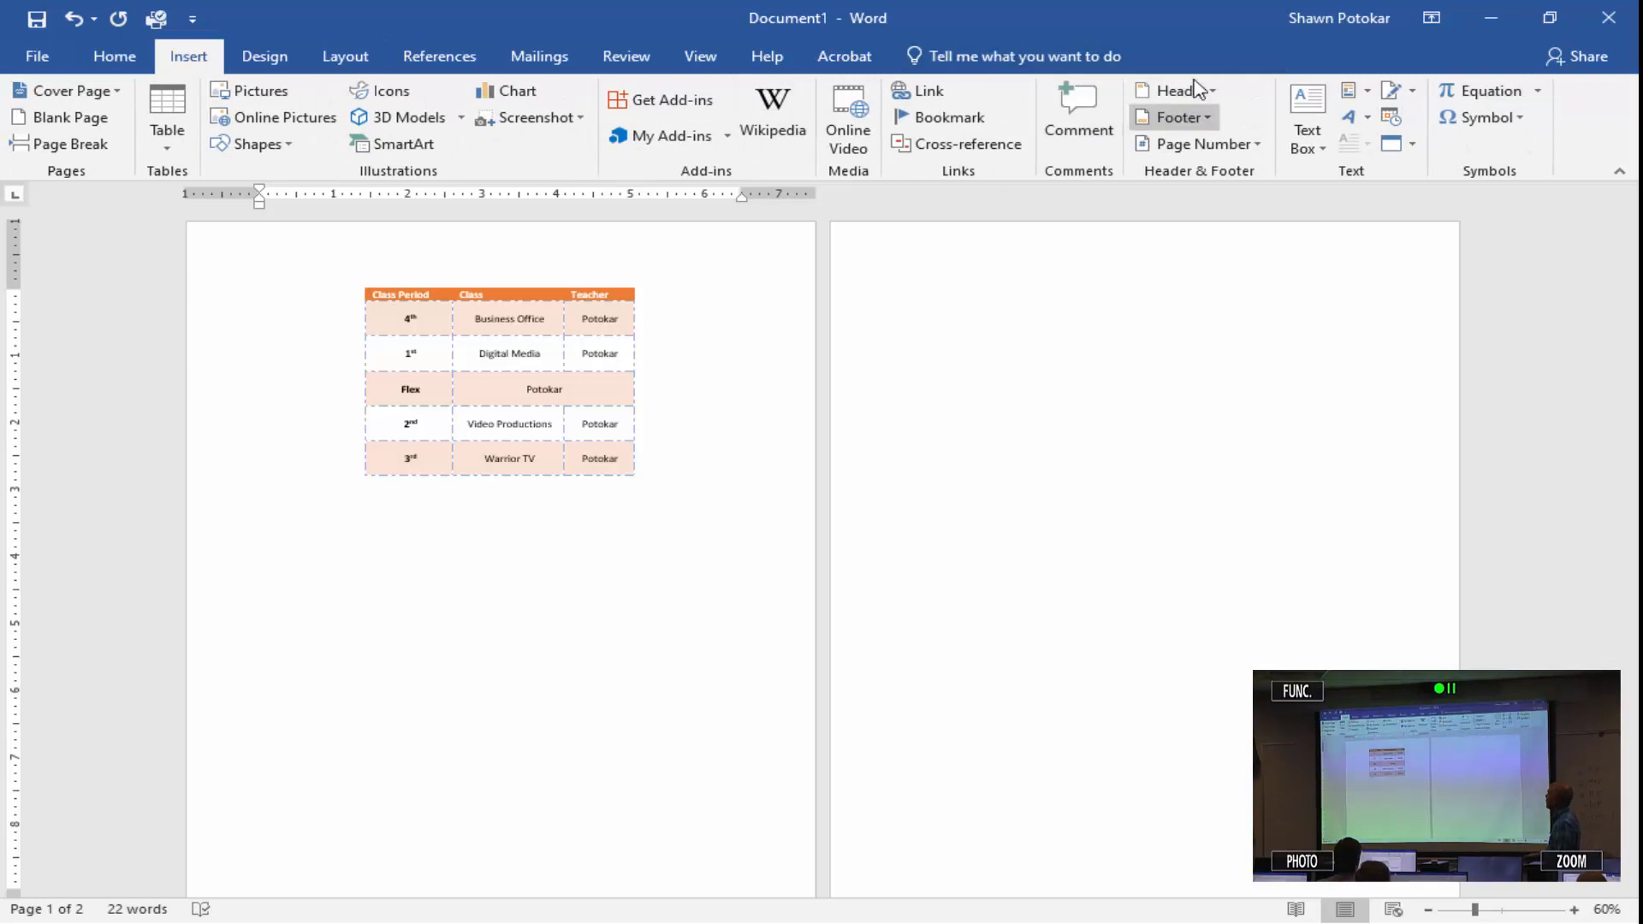
click(1169, 89)
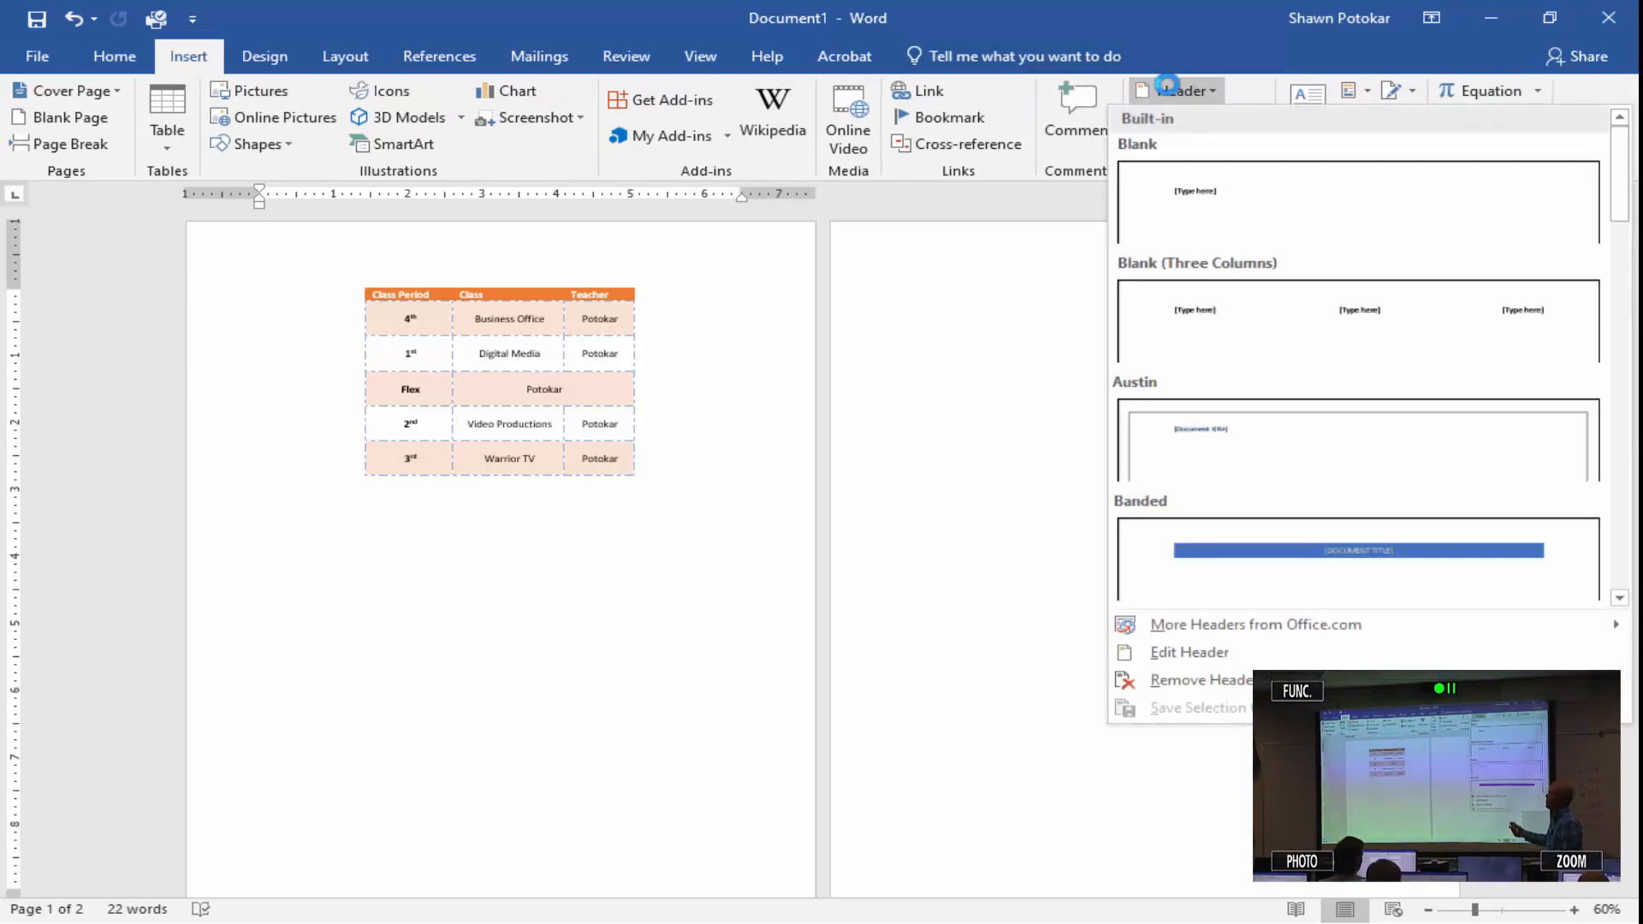
click(1242, 336)
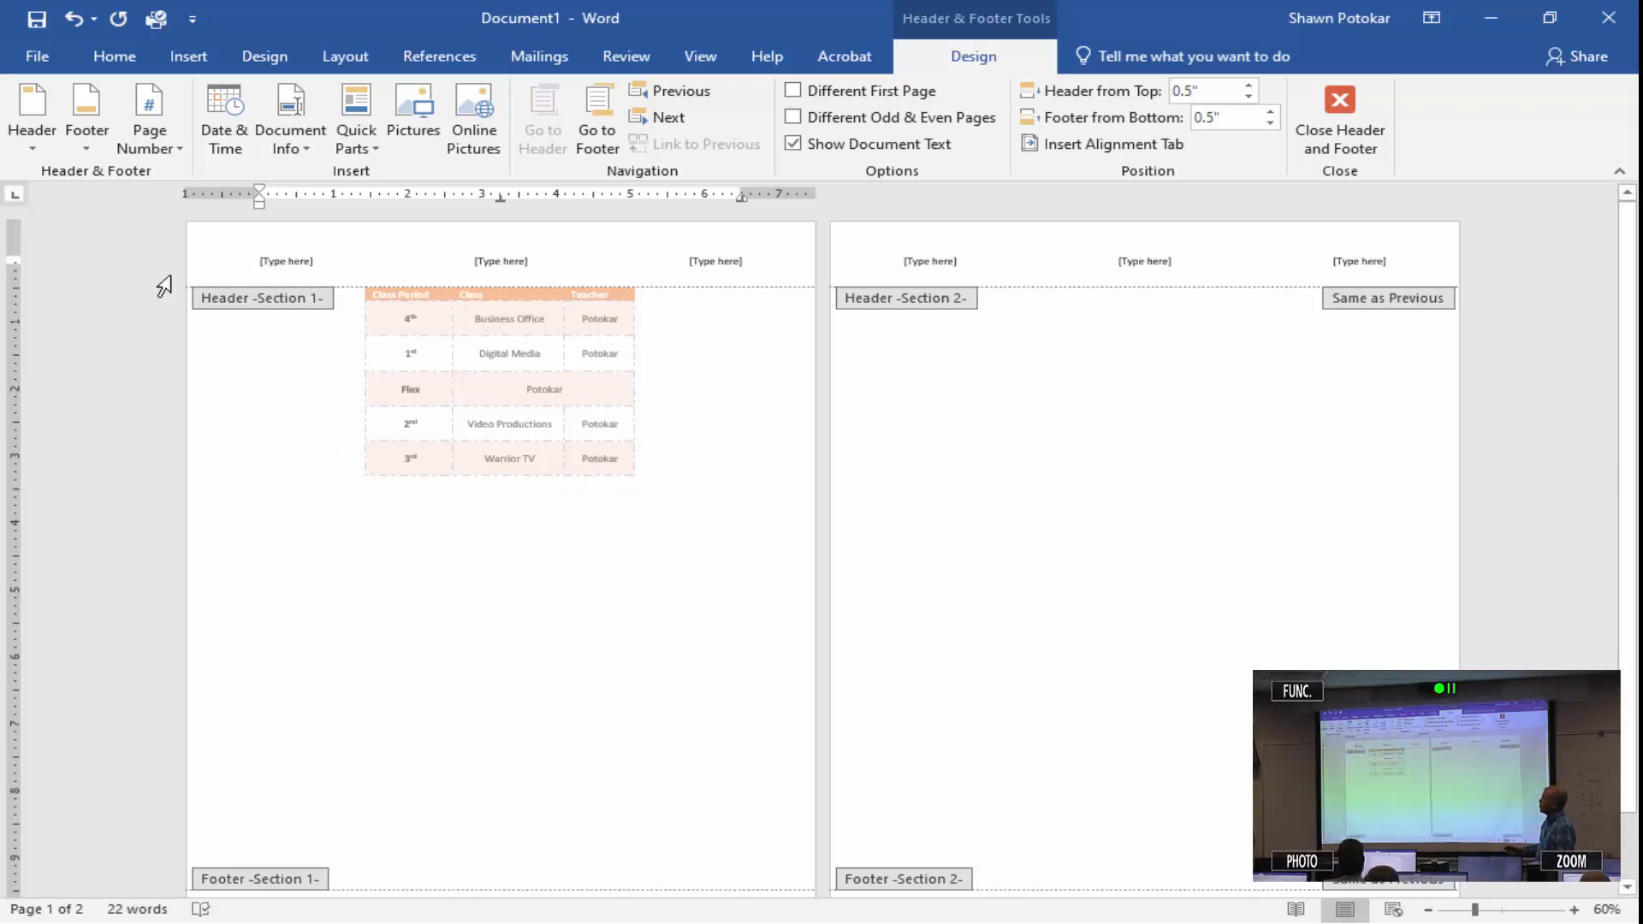
Fill the Section 1 header's first placeholder with the teacher's title and surname, and the middle placeholder with "Period 7".
click(281, 261)
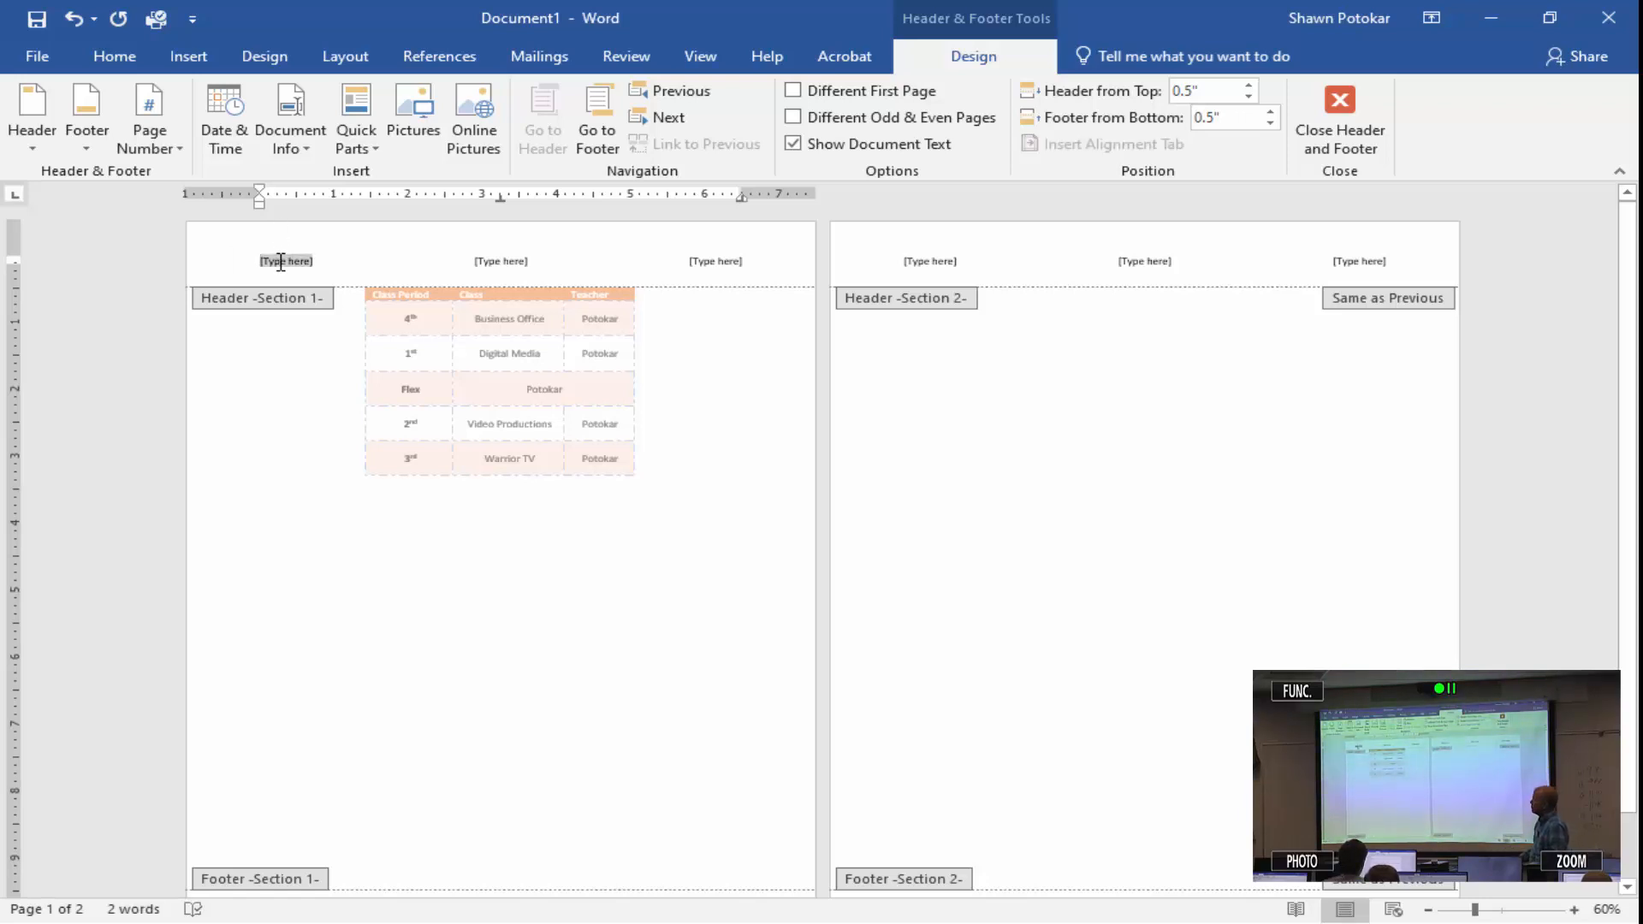
text(Shaw)
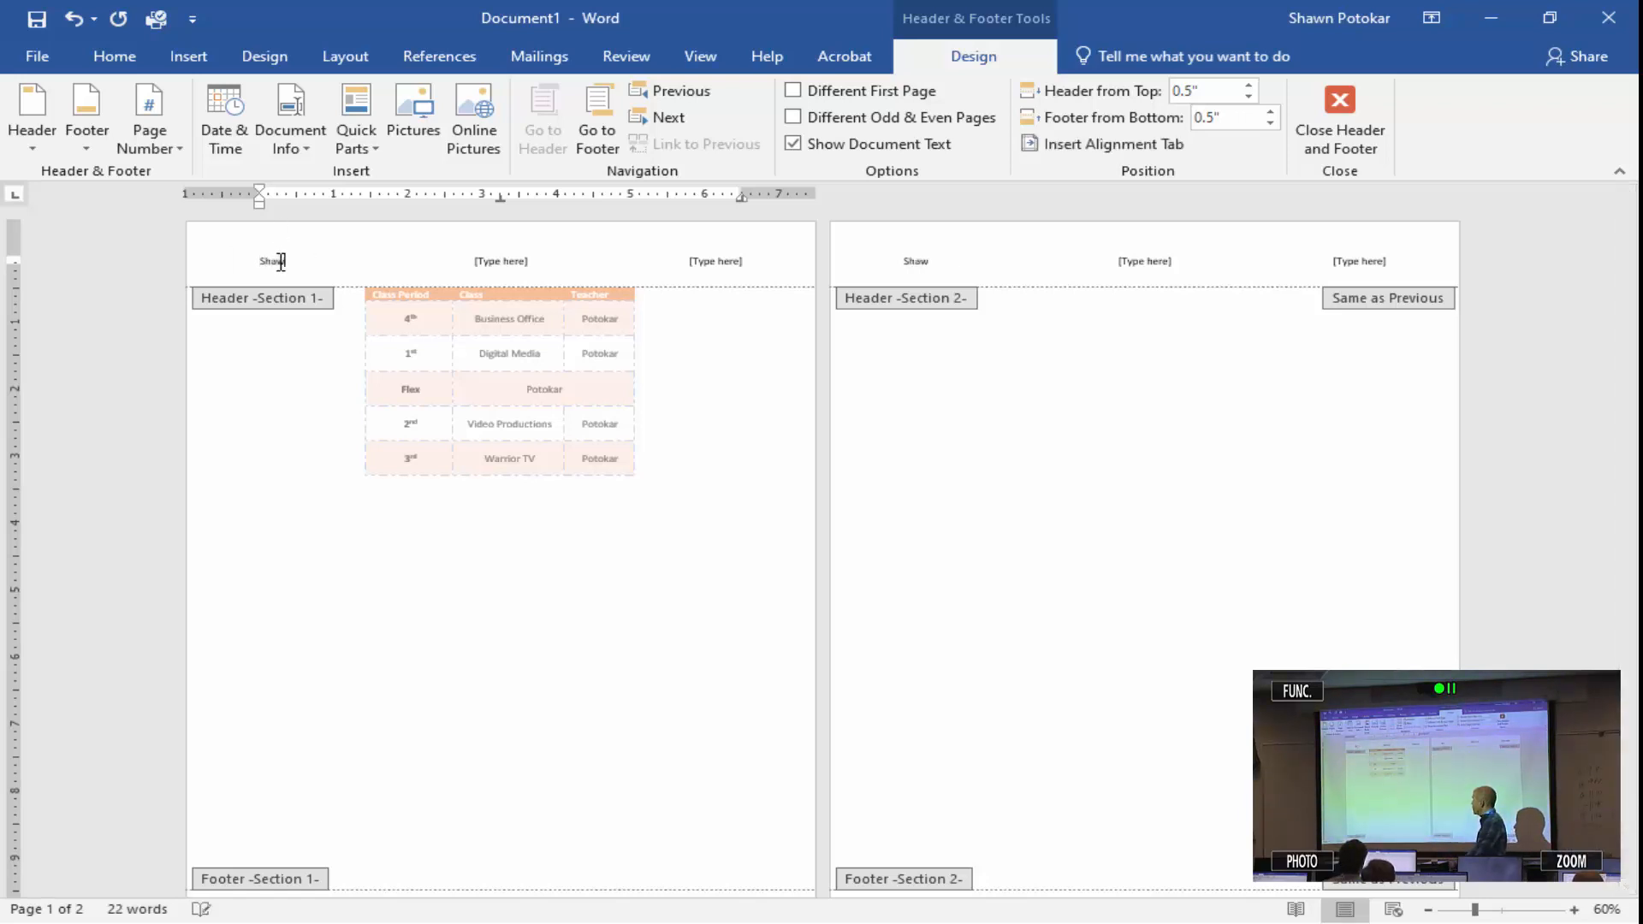
key(BackSpace)
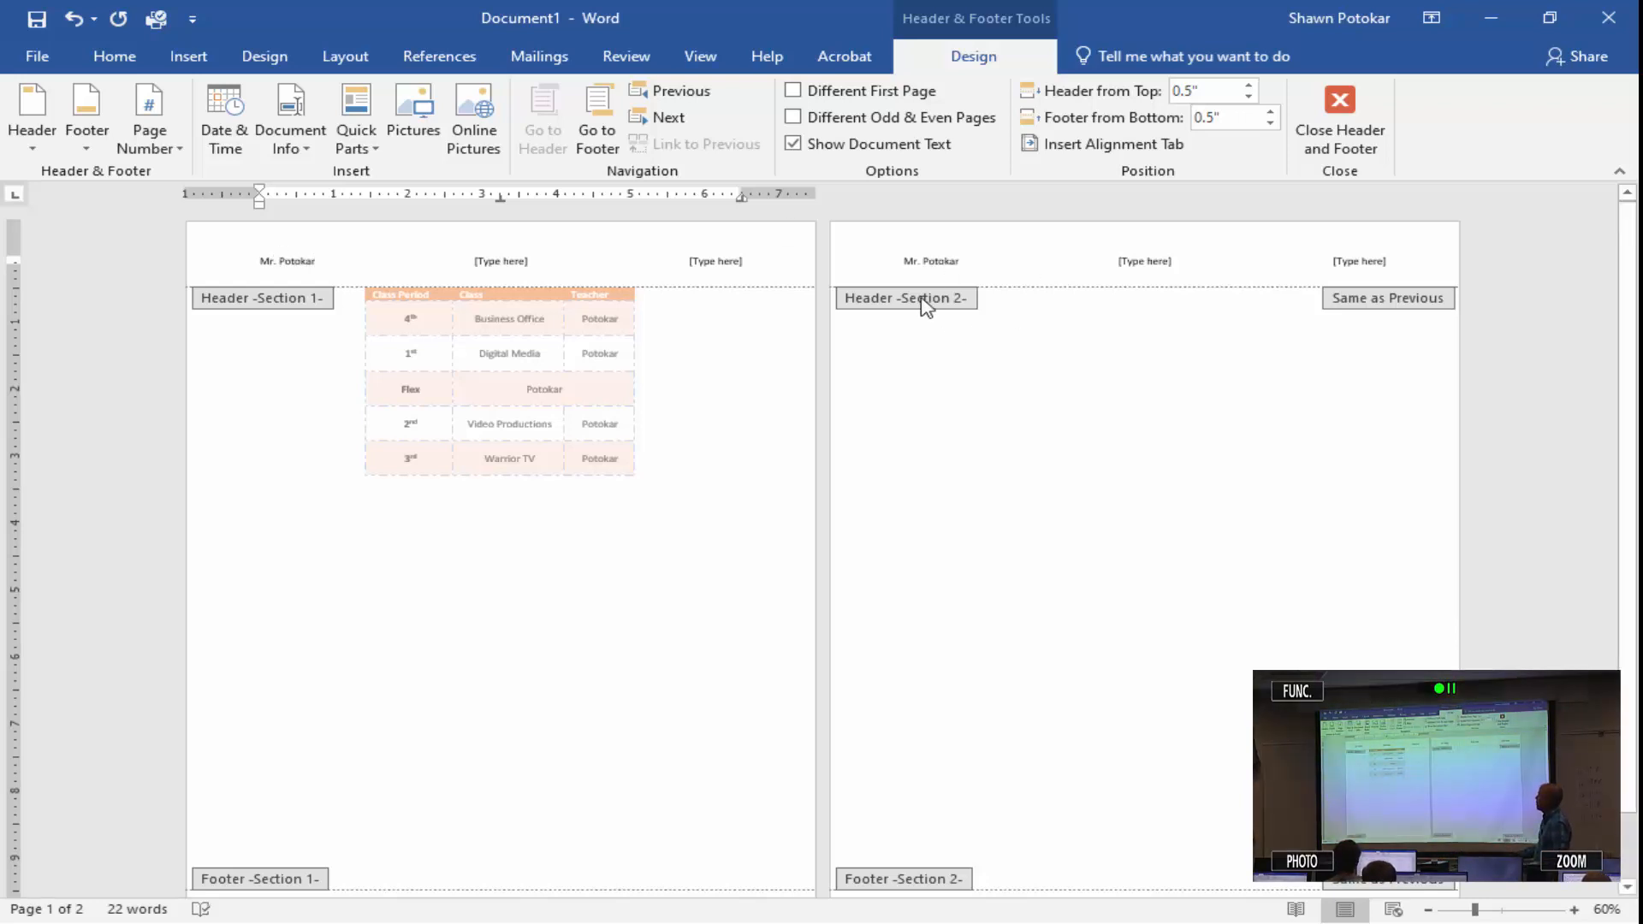
click(513, 260)
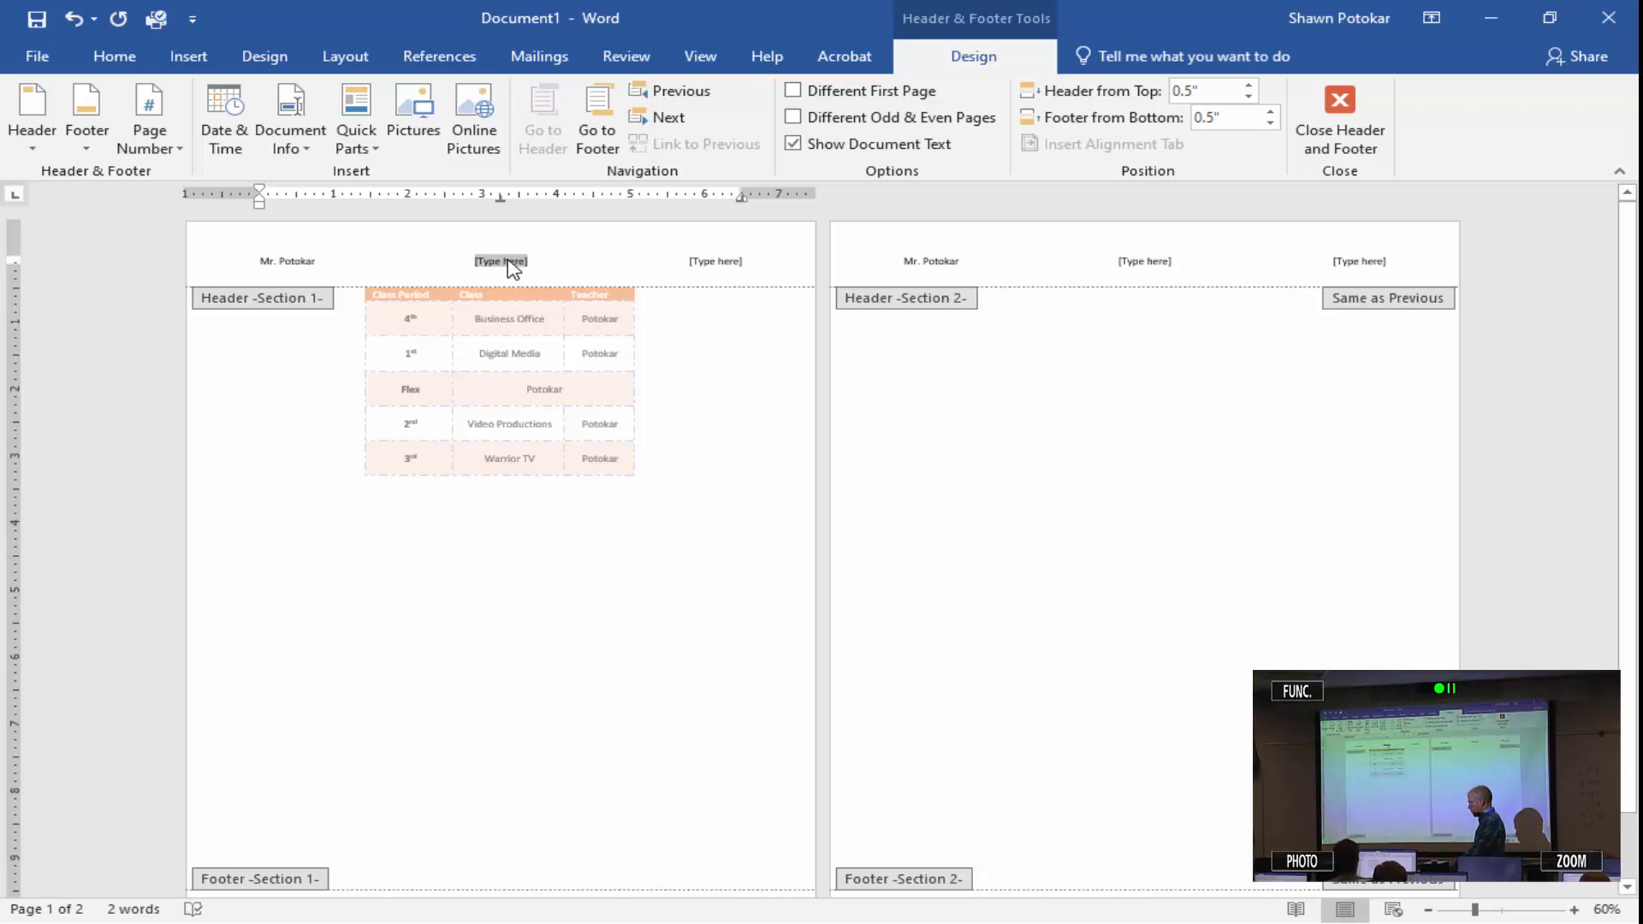
text(Period)
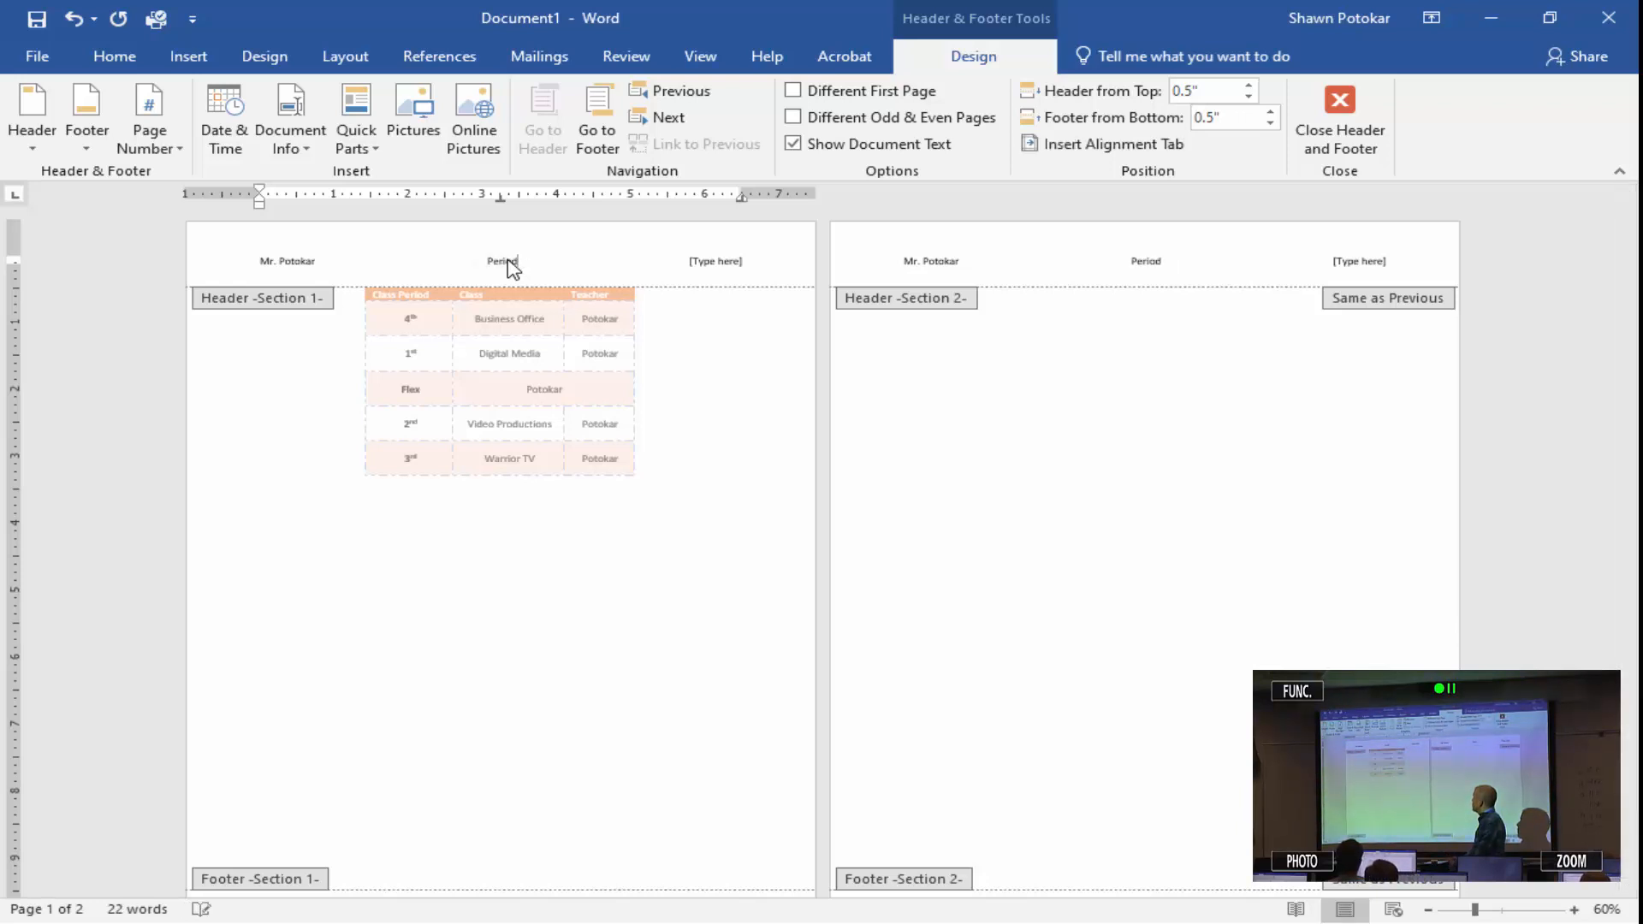
text( 7)
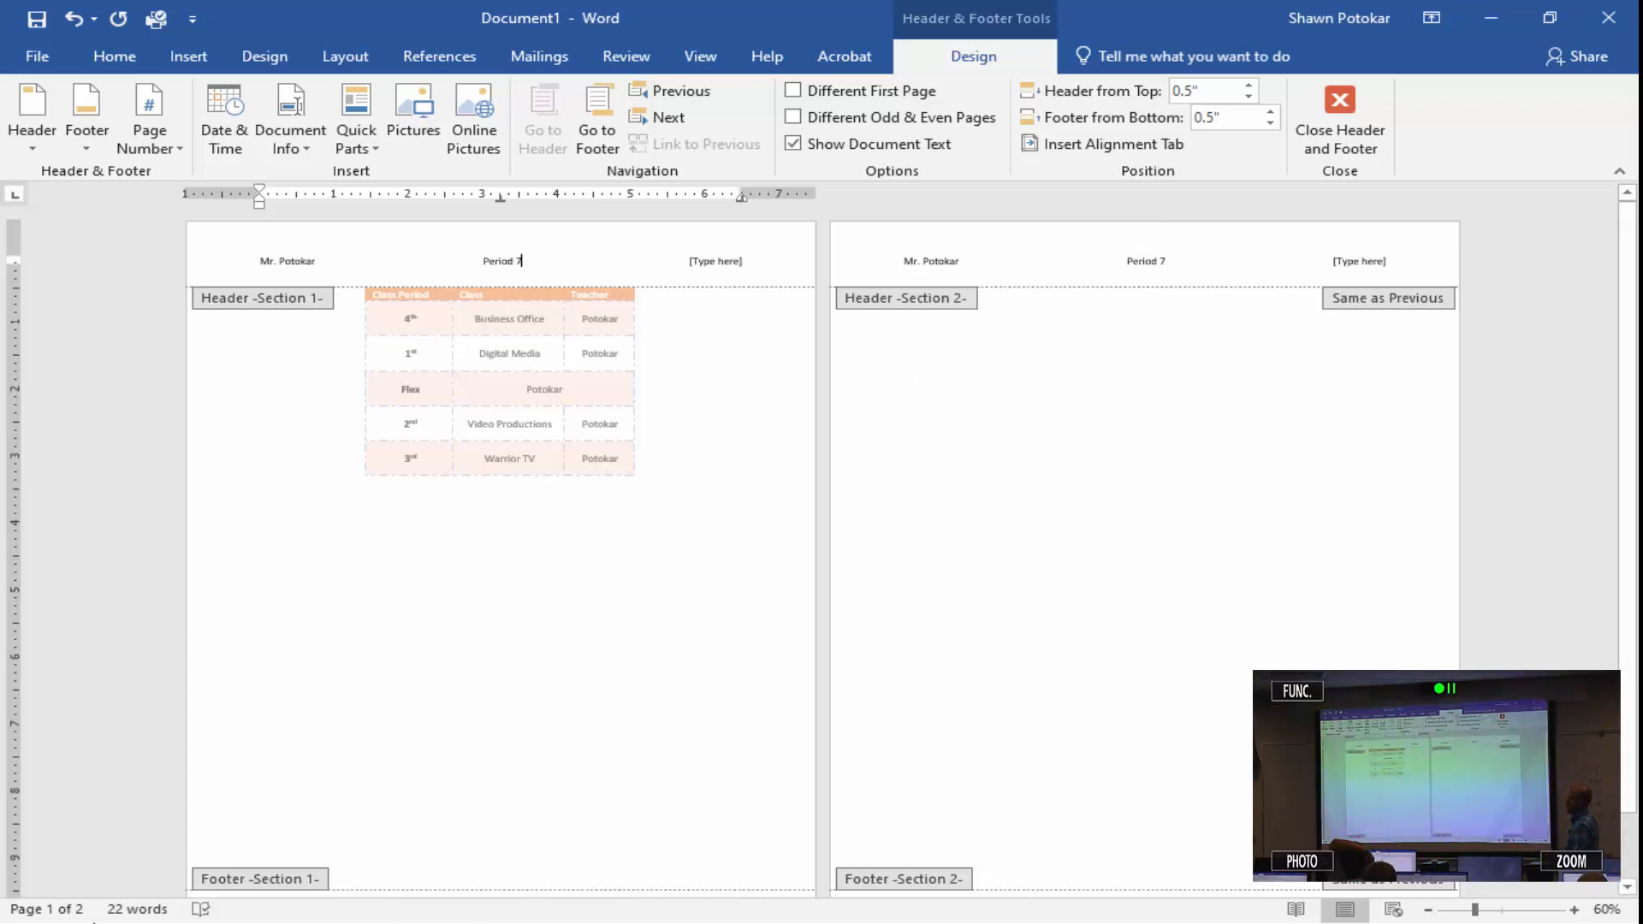
click(1366, 258)
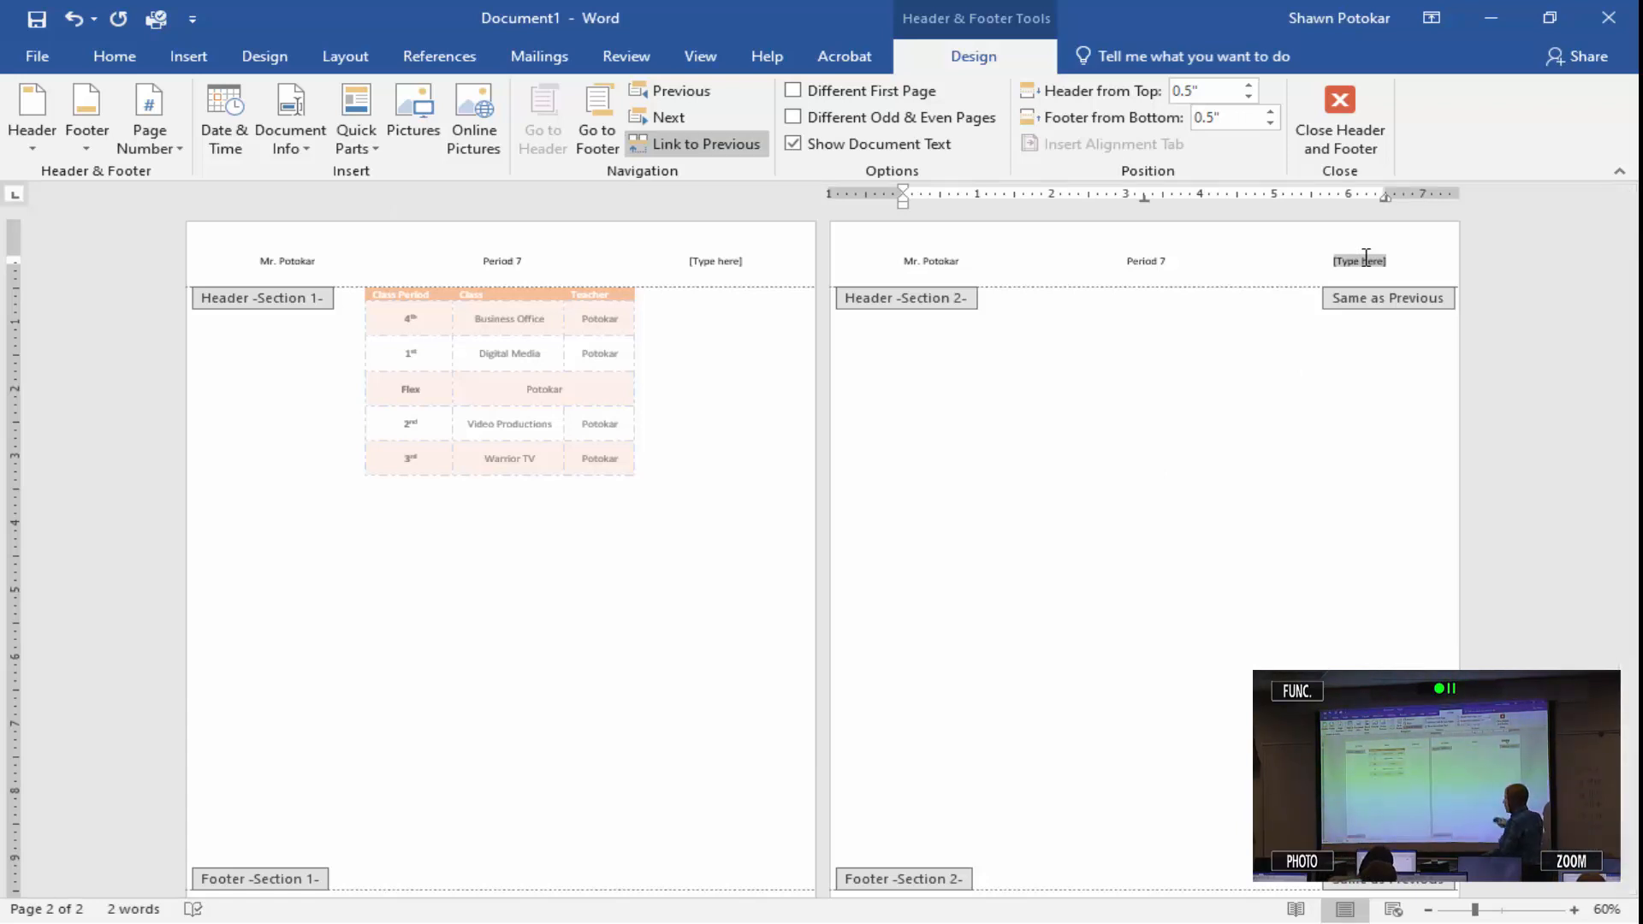
text(gadfg)
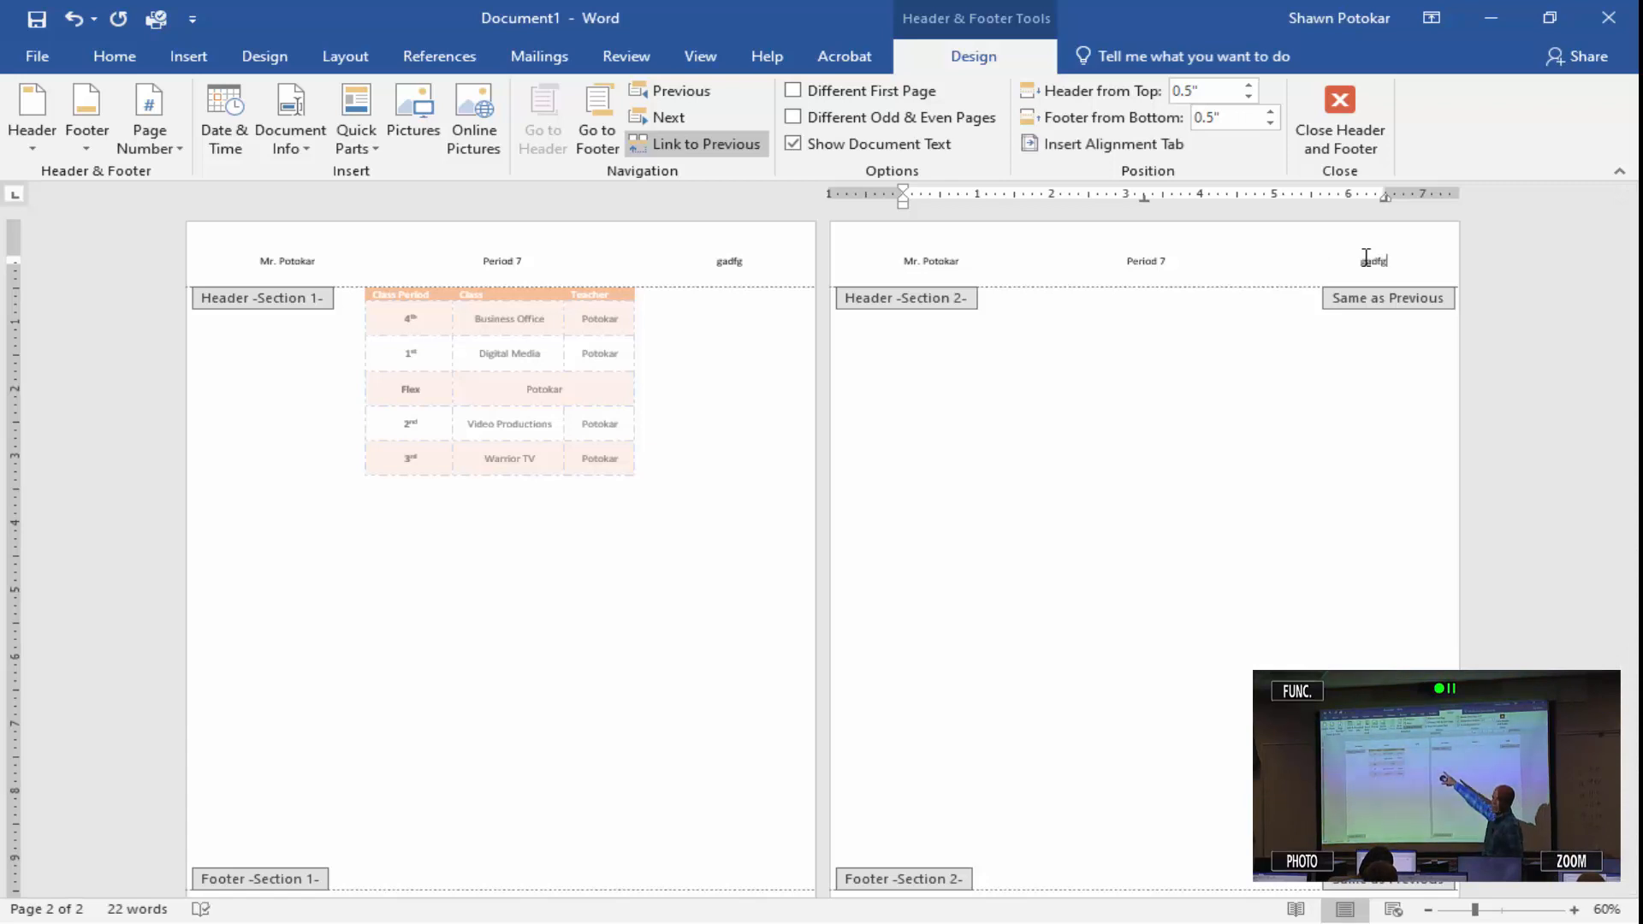
key(ctrl+z)
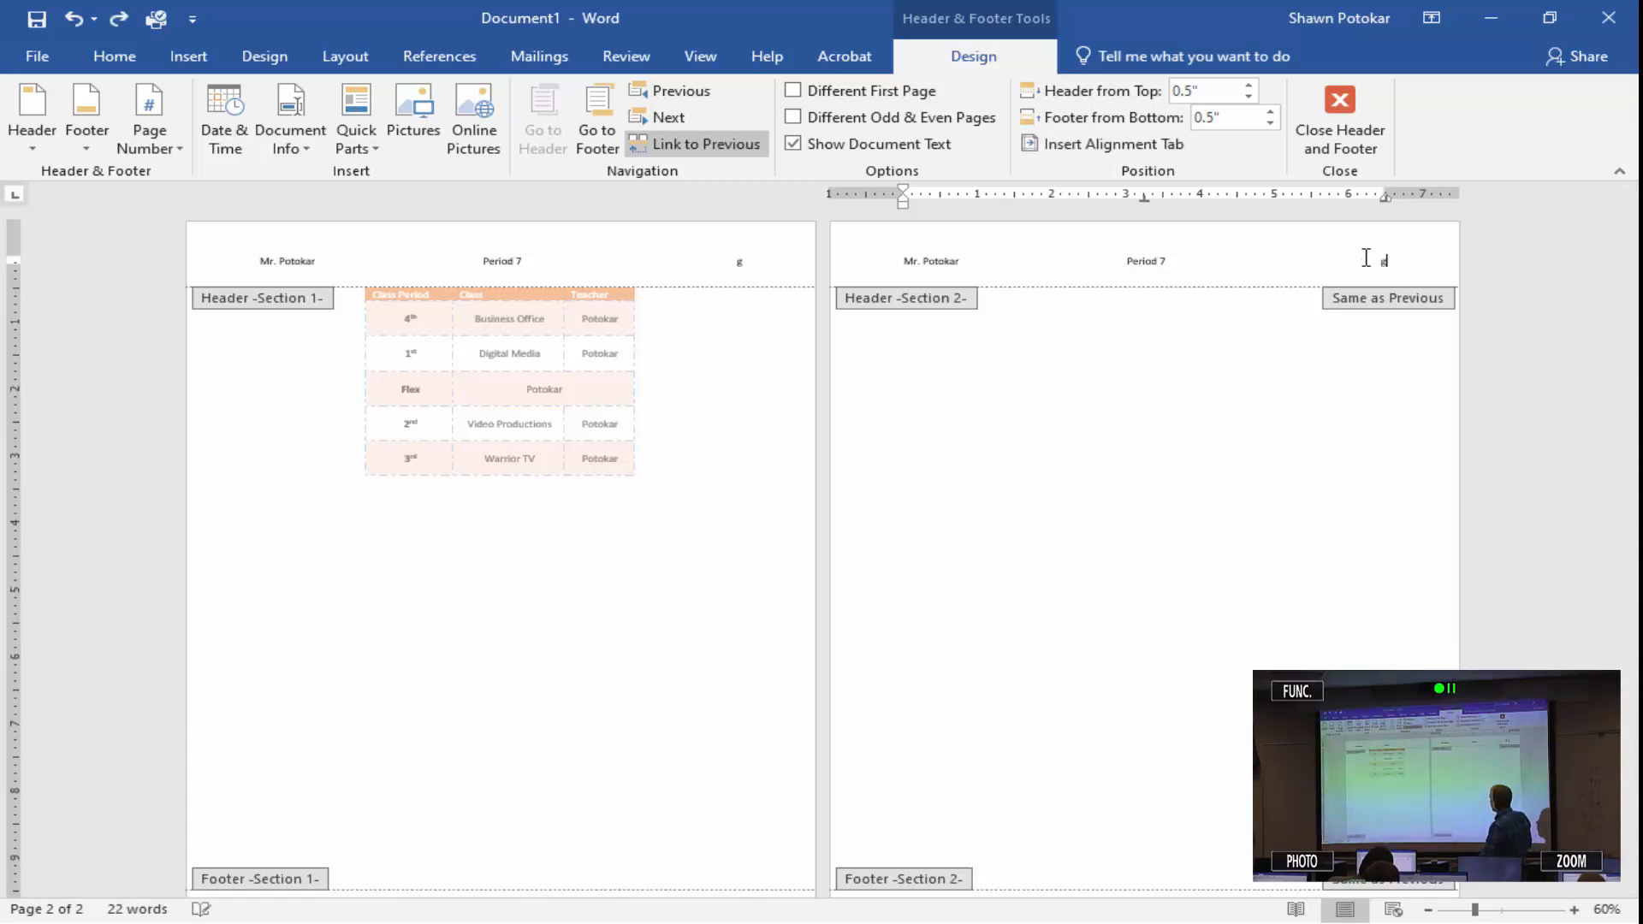
key(ctrl+z)
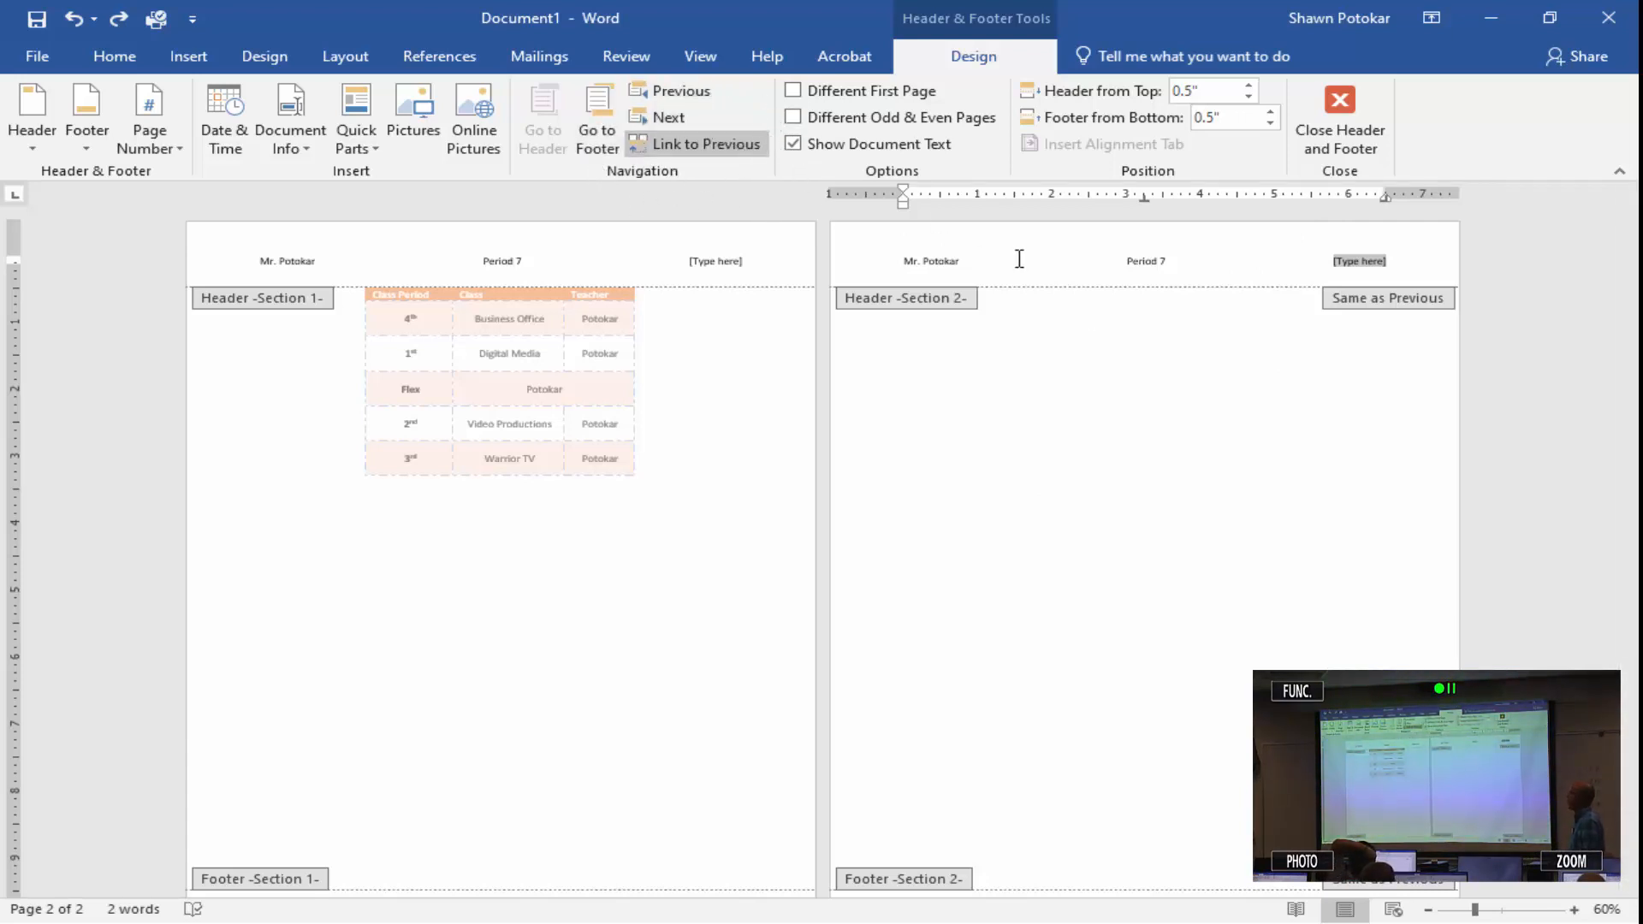
Unlink the Section 2 header from the previous section and replace its remaining placeholder with "Business Office".
click(726, 150)
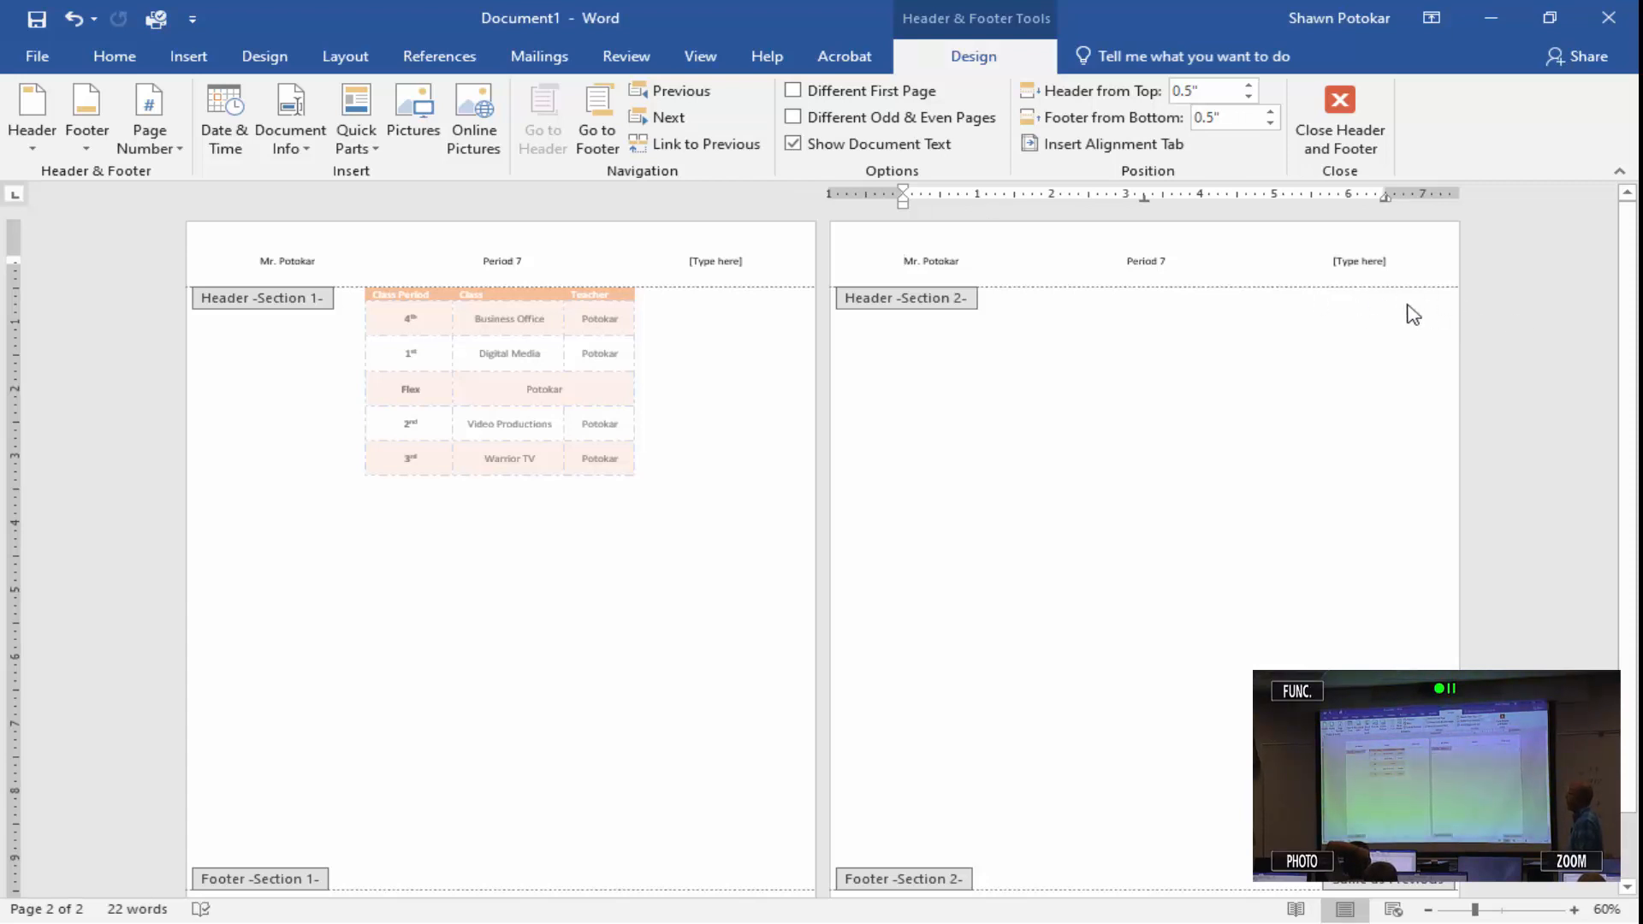
click(1360, 261)
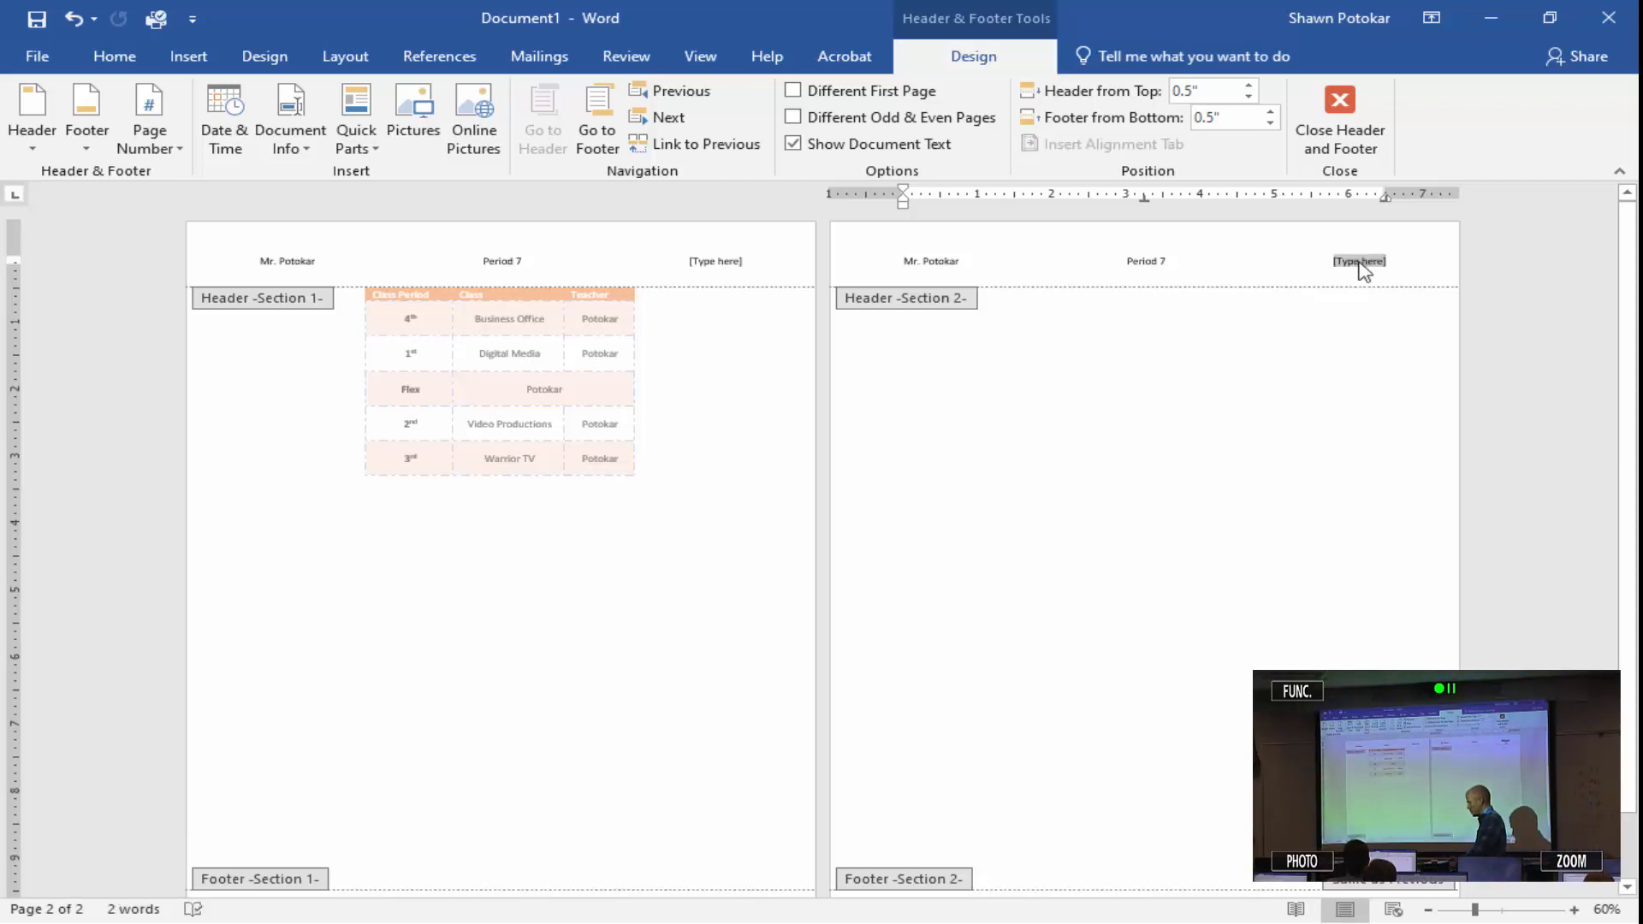
text(Business )
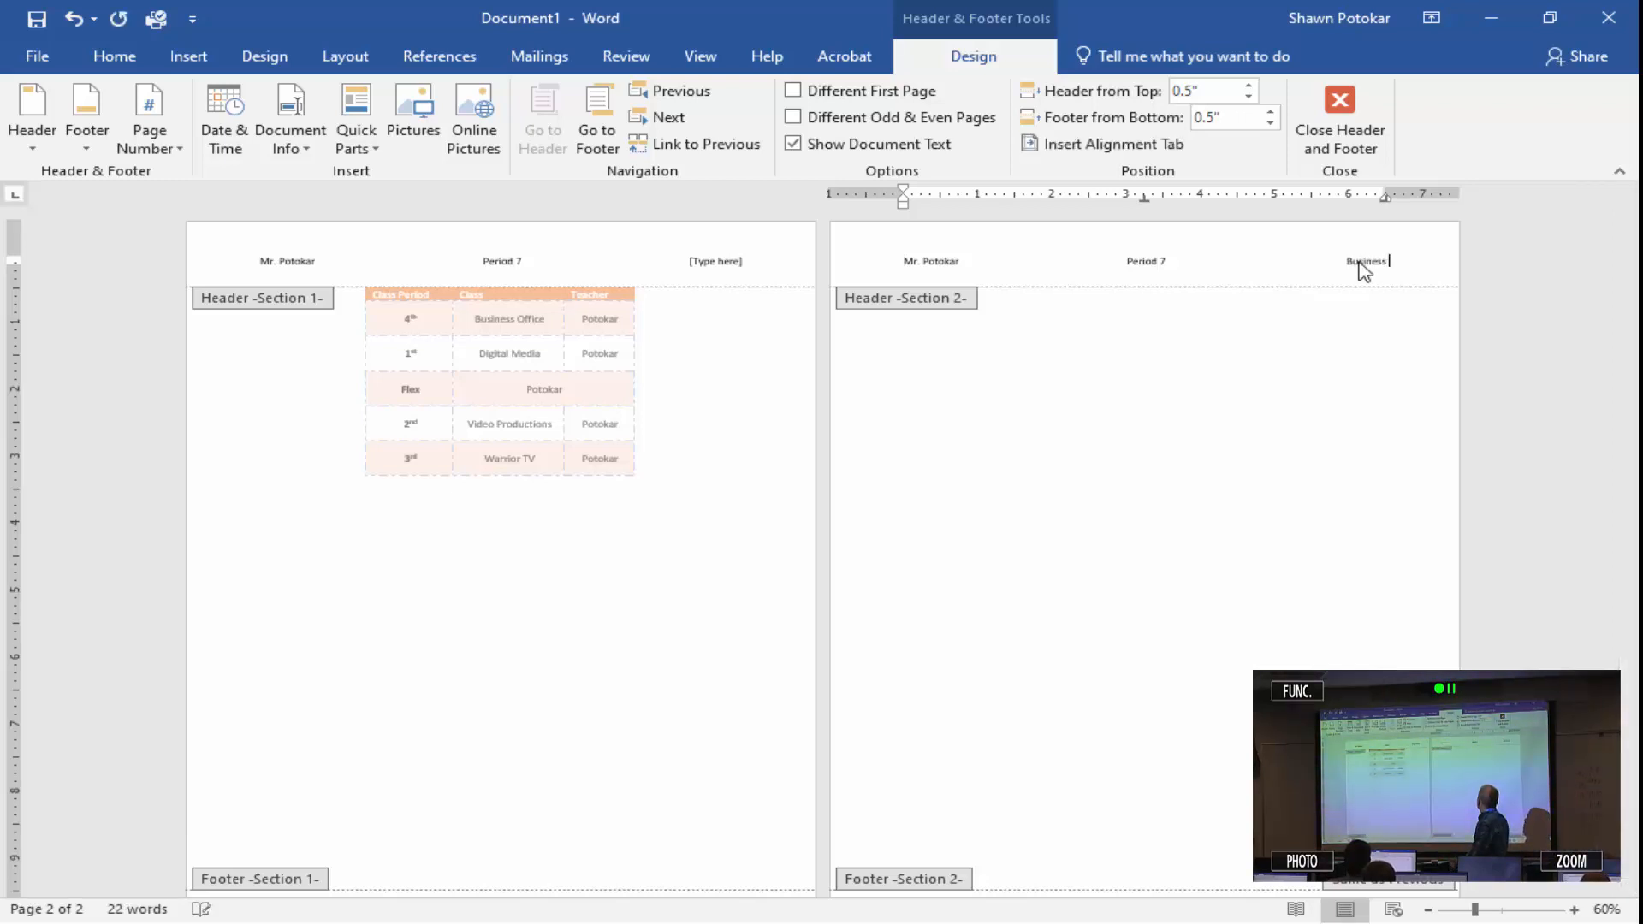
text(Office)
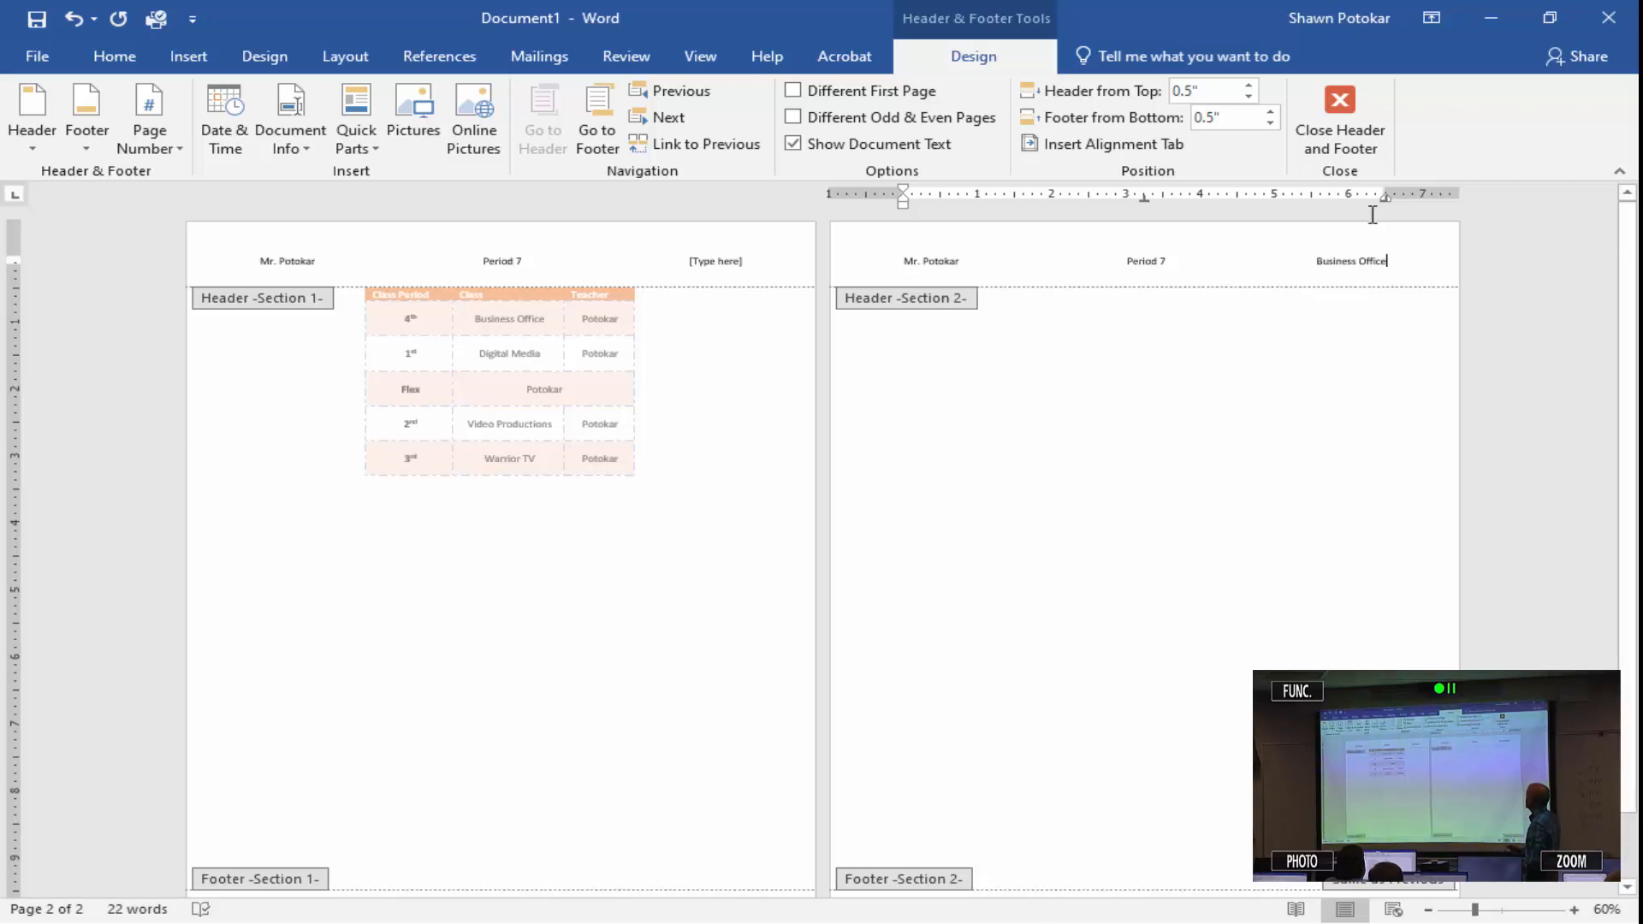
click(1340, 120)
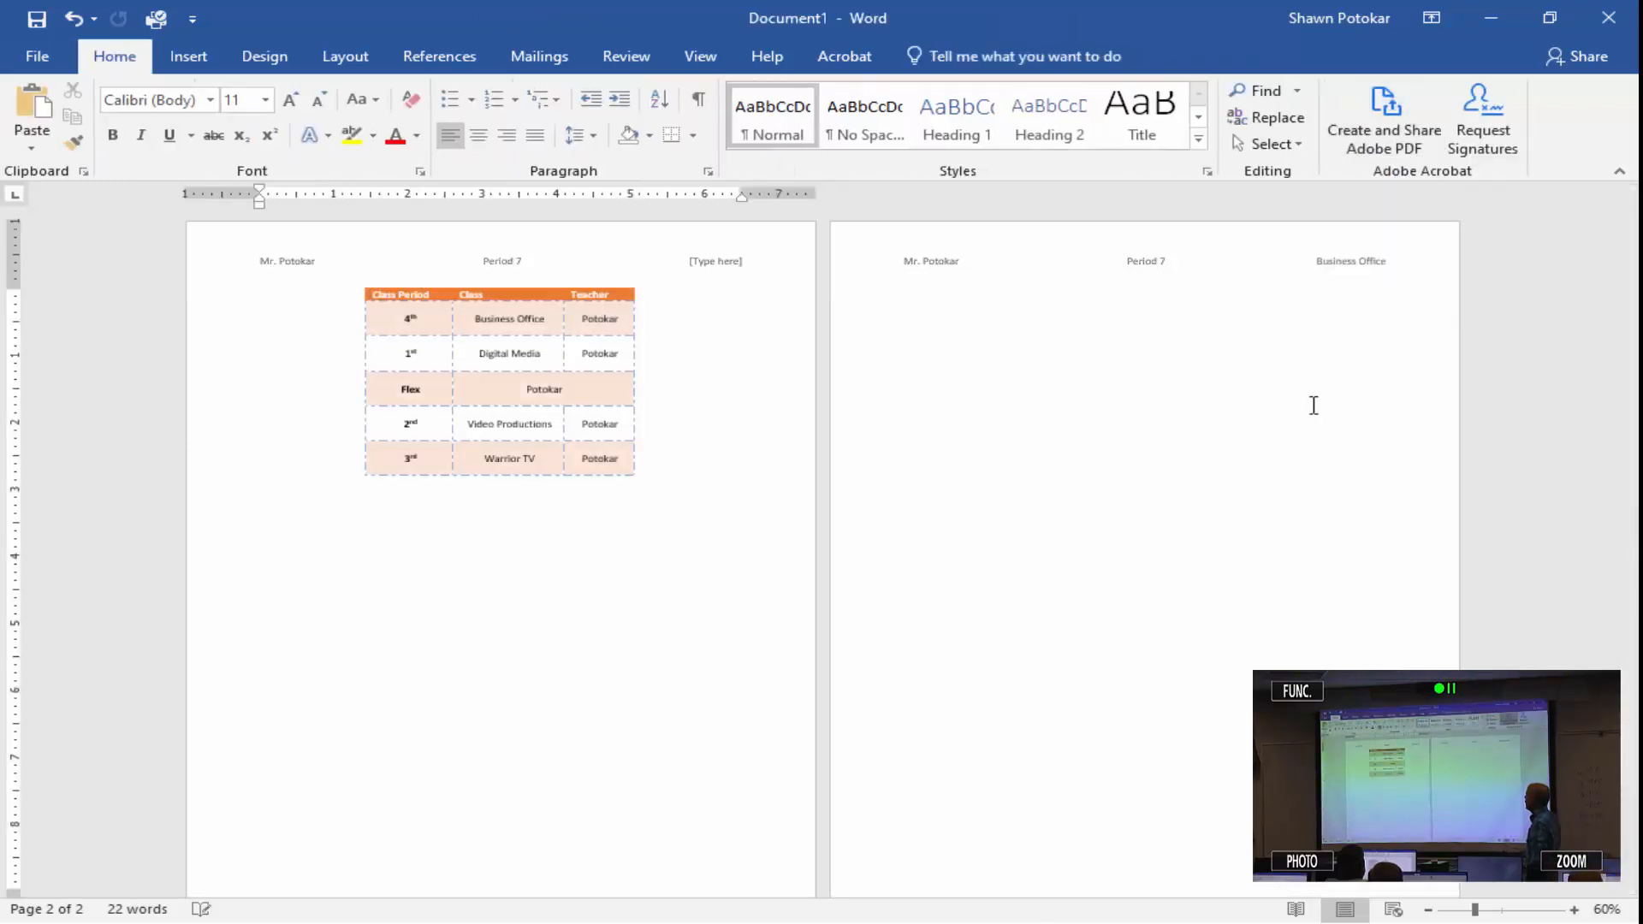